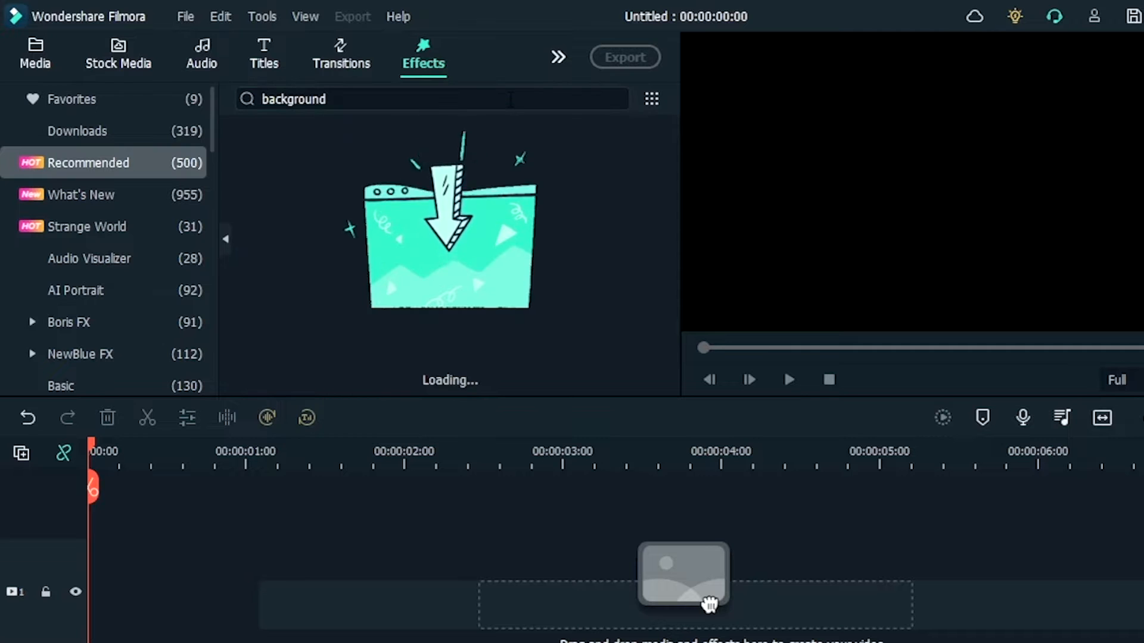
# Place the Cyber Greenscreen Background Vol 02 Overlay 01 effect on the first video track and the Green Screen Dancing clip on the track above
pyautogui.moveTo(679, 189); pyautogui.dragTo(677, 258)
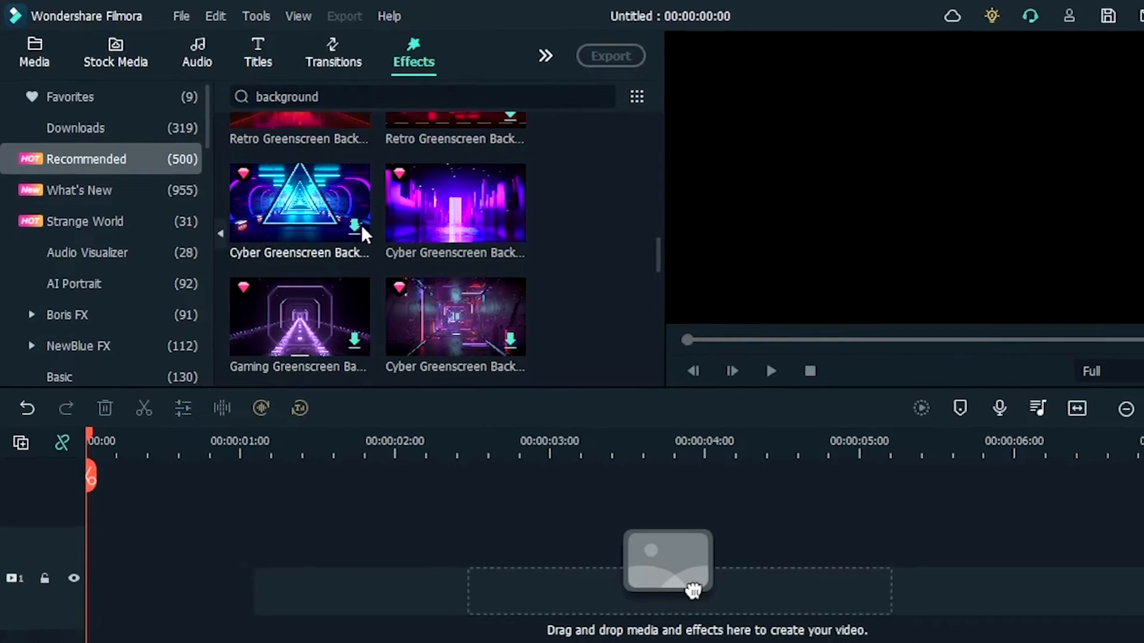
pyautogui.click(362, 231)
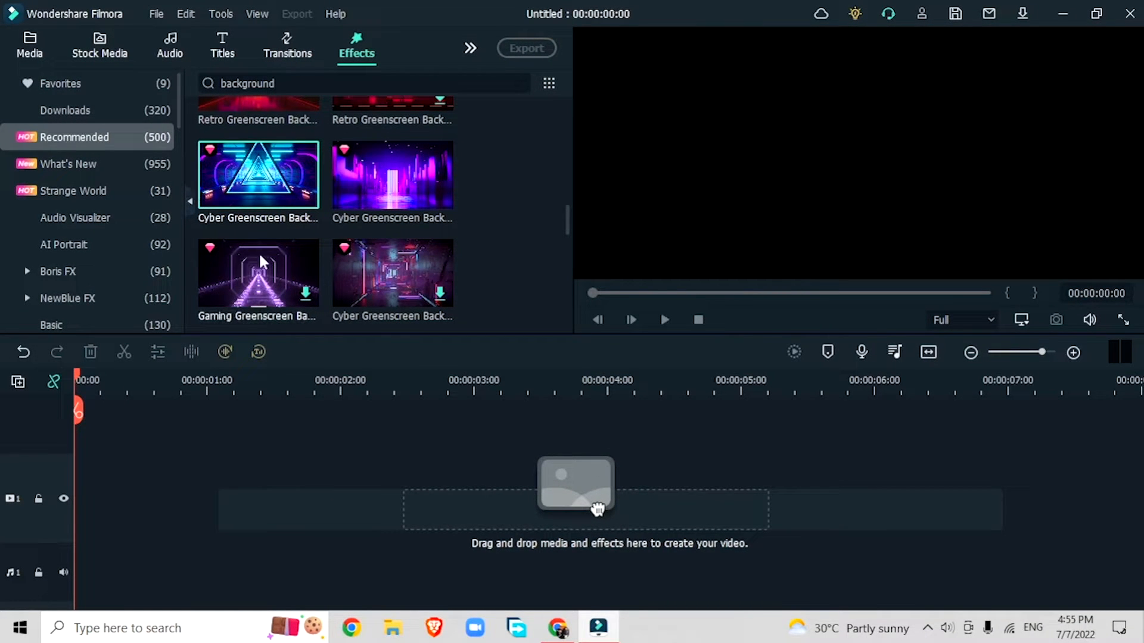
pyautogui.moveTo(252, 182); pyautogui.dragTo(74, 518)
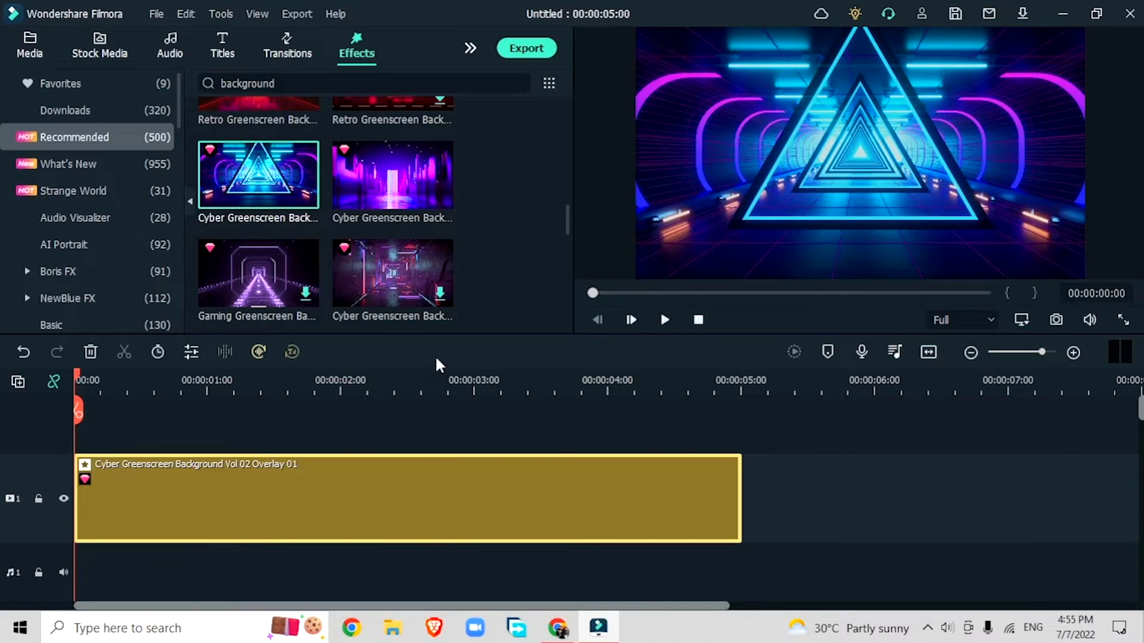
pyautogui.click(30, 45)
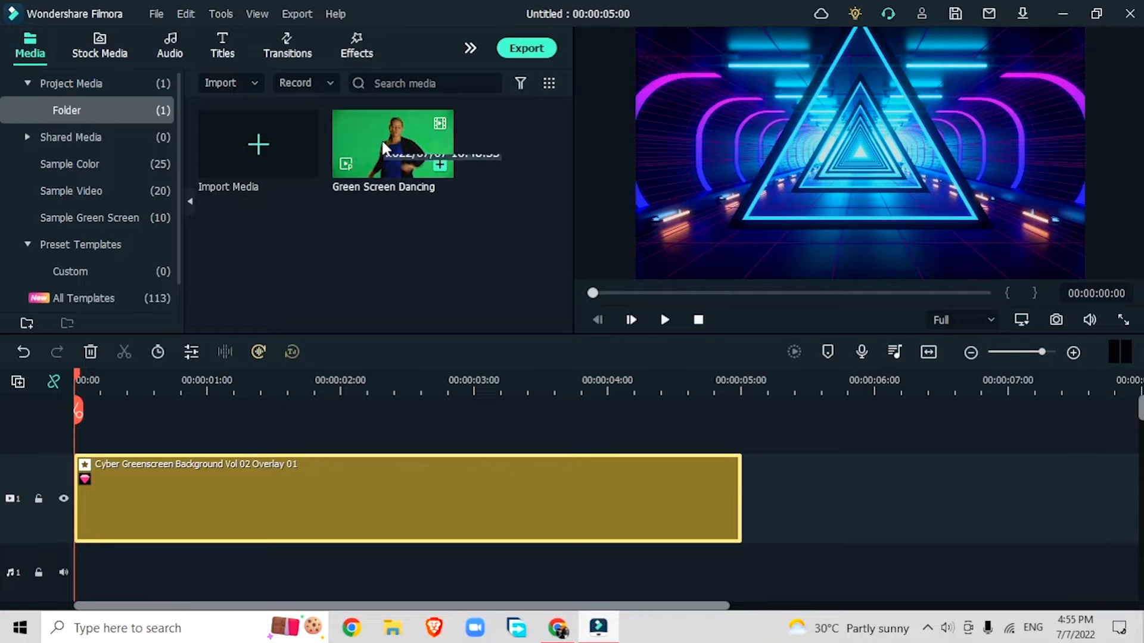
pyautogui.moveTo(382, 146); pyautogui.dragTo(107, 420)
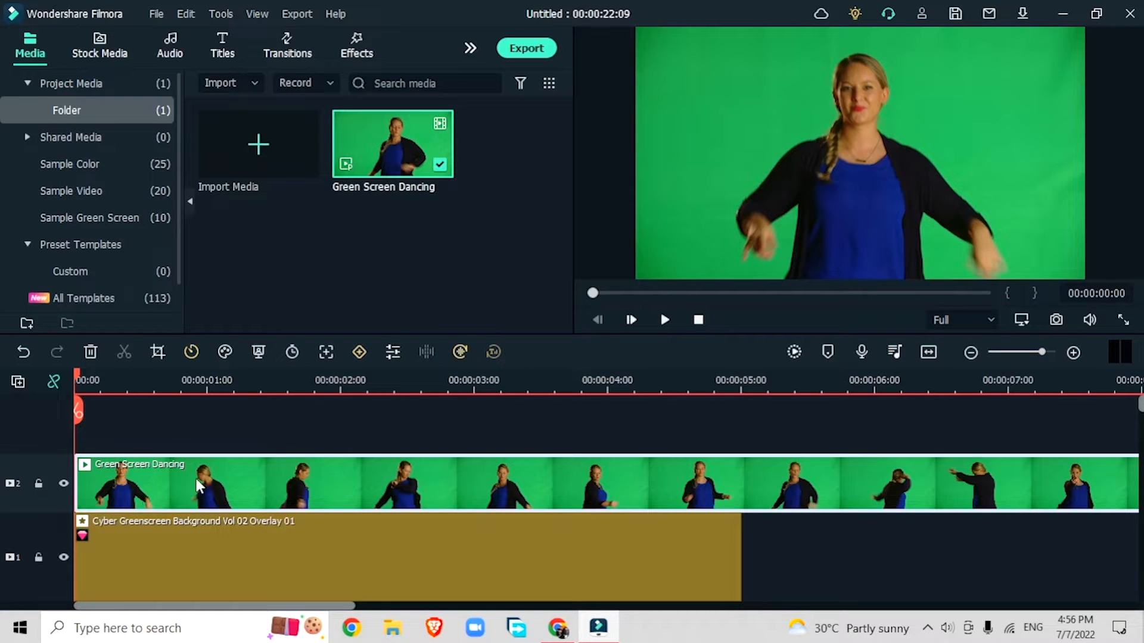
# Enable Chroma Key on the Green Screen Dancing clip and sample the key color from the green backdrop beside the dancer
pyautogui.click(258, 352)
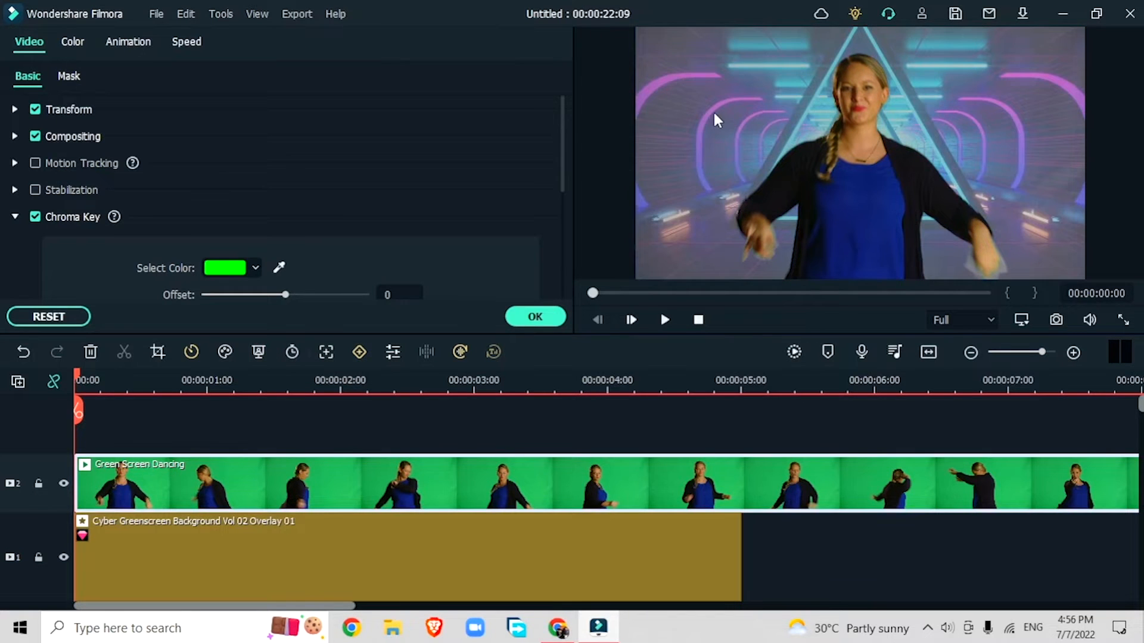
pyautogui.click(255, 267)
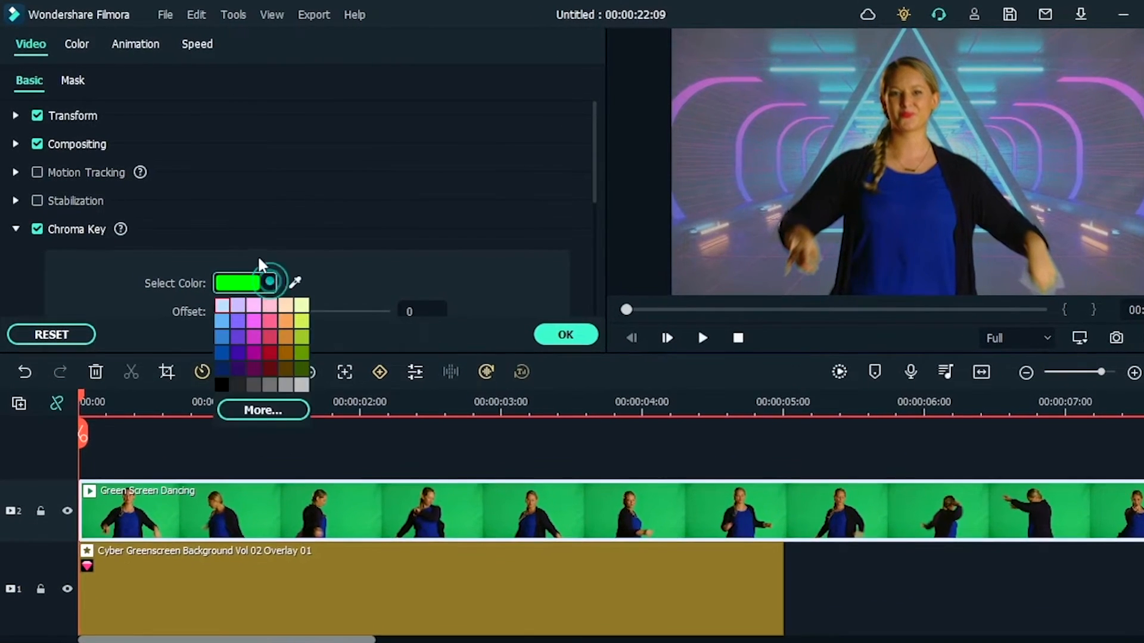
pyautogui.click(223, 350)
pyautogui.click(295, 285)
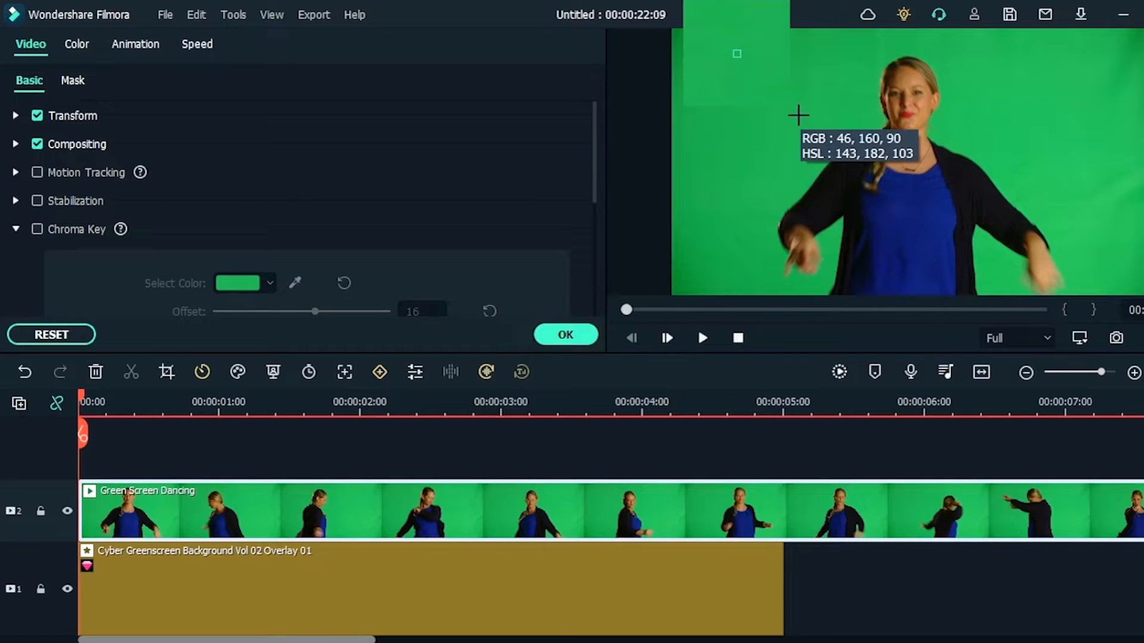
pyautogui.click(798, 115)
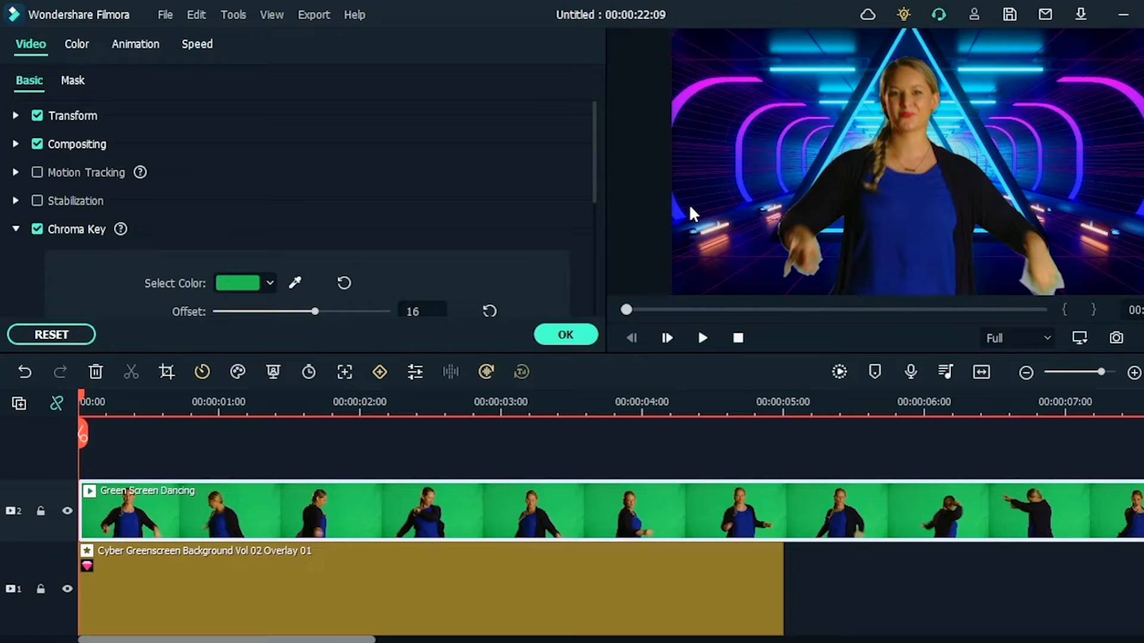
# Set the chroma key Offset to 20 while checking the matte with Alpha Channel, turn Alpha Channel off and apply the settings
pyautogui.moveTo(593, 135); pyautogui.dragTo(600, 215)
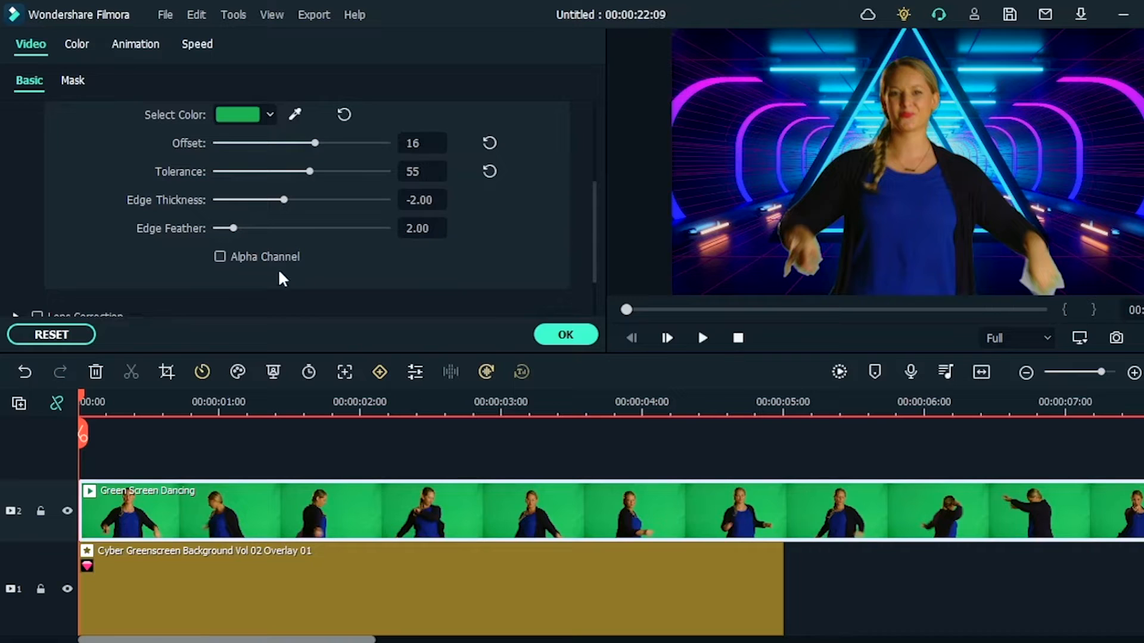
pyautogui.click(220, 257)
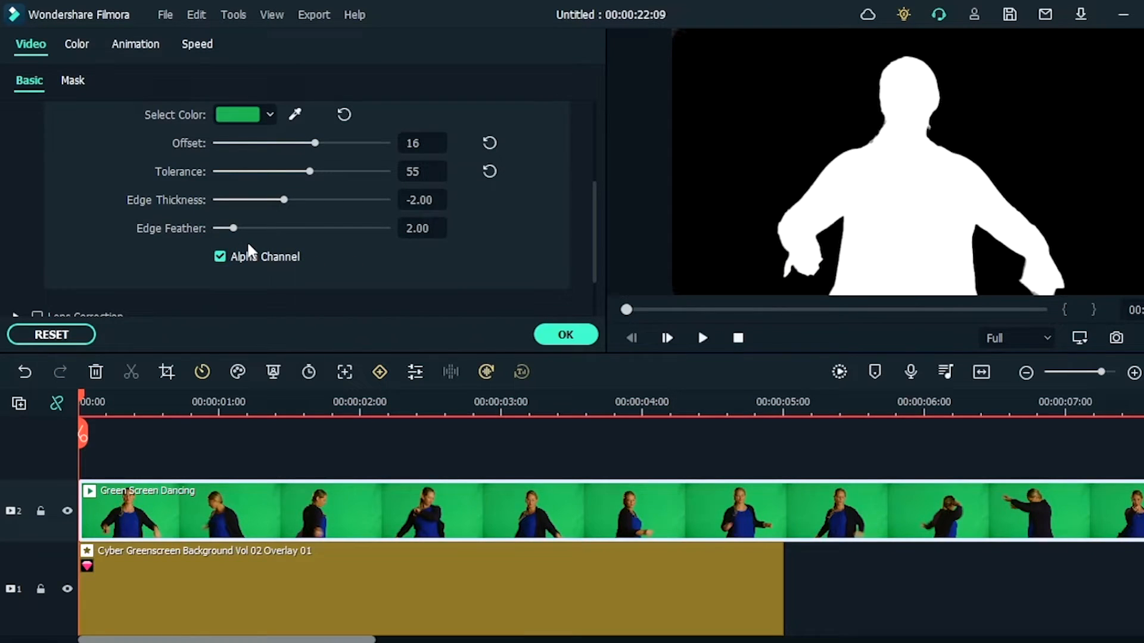
pyautogui.scroll(2, 225, 256)
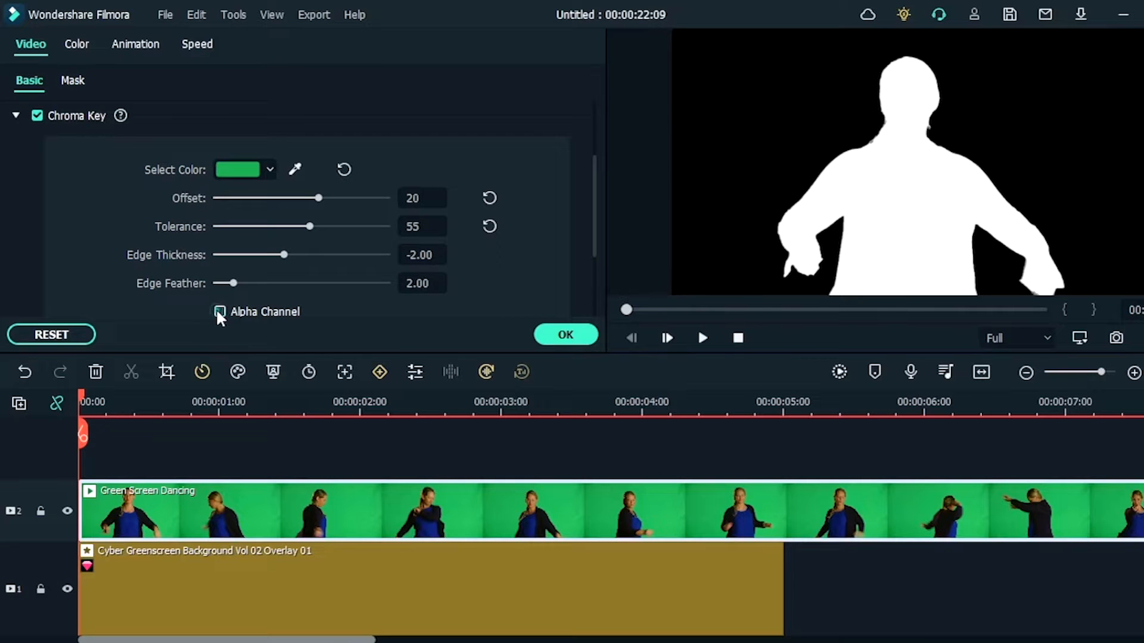
pyautogui.click(220, 311)
pyautogui.click(588, 334)
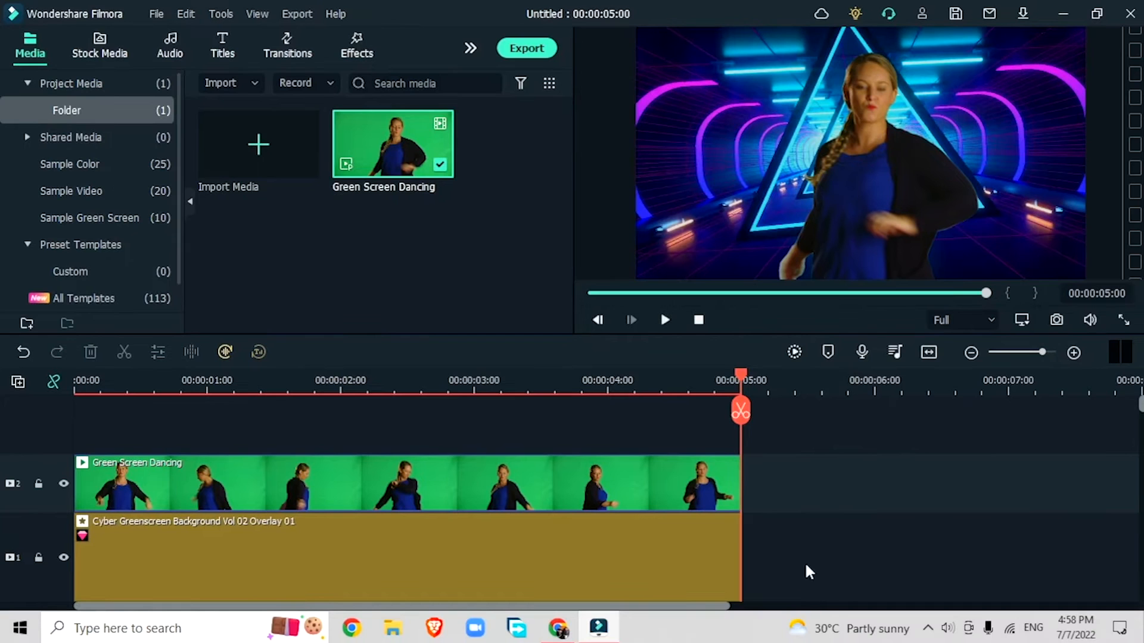
# Add a custom animation keyframe to the Green Screen Dancing clip and place it at about 0.2 s
pyautogui.moveTo(741, 377); pyautogui.dragTo(70, 441)
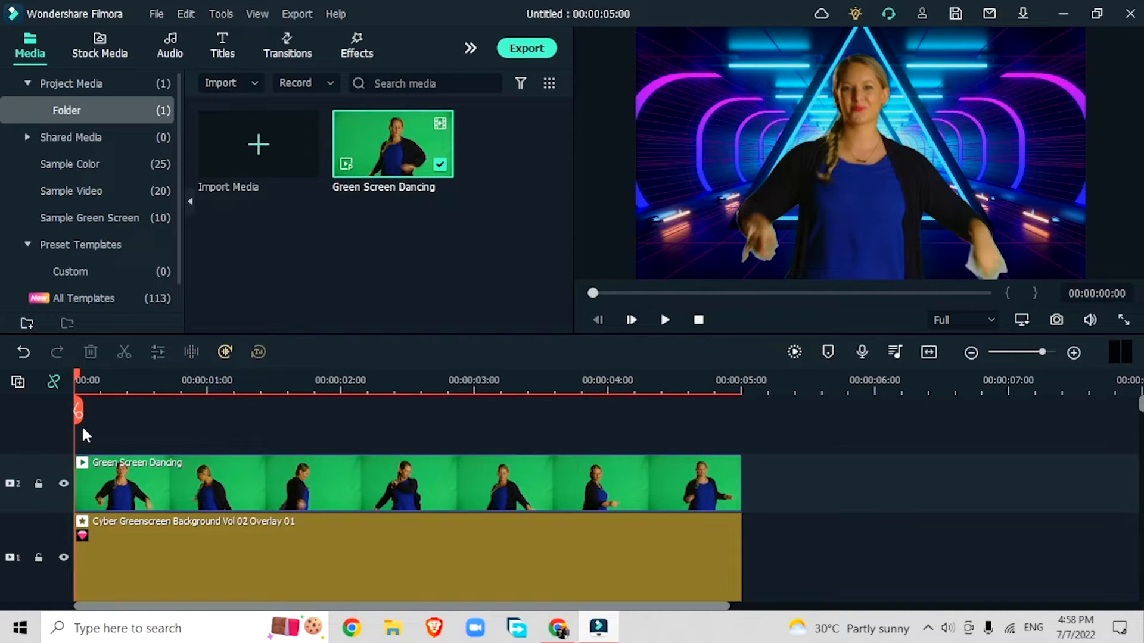
pyautogui.doubleClick(109, 469)
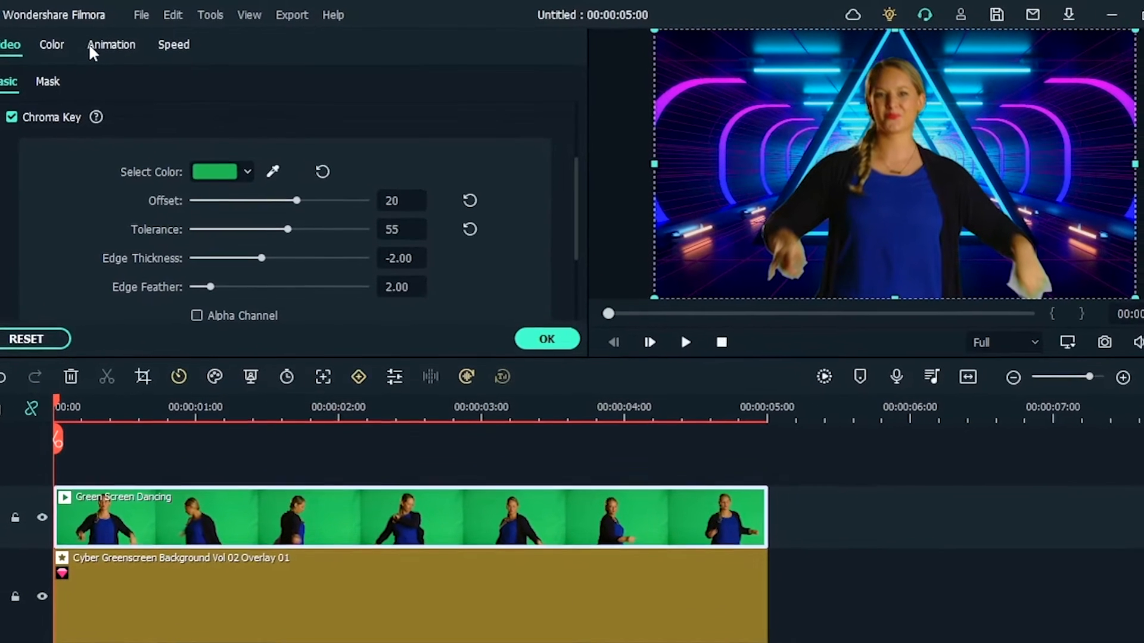
pyautogui.click(110, 41)
pyautogui.click(80, 91)
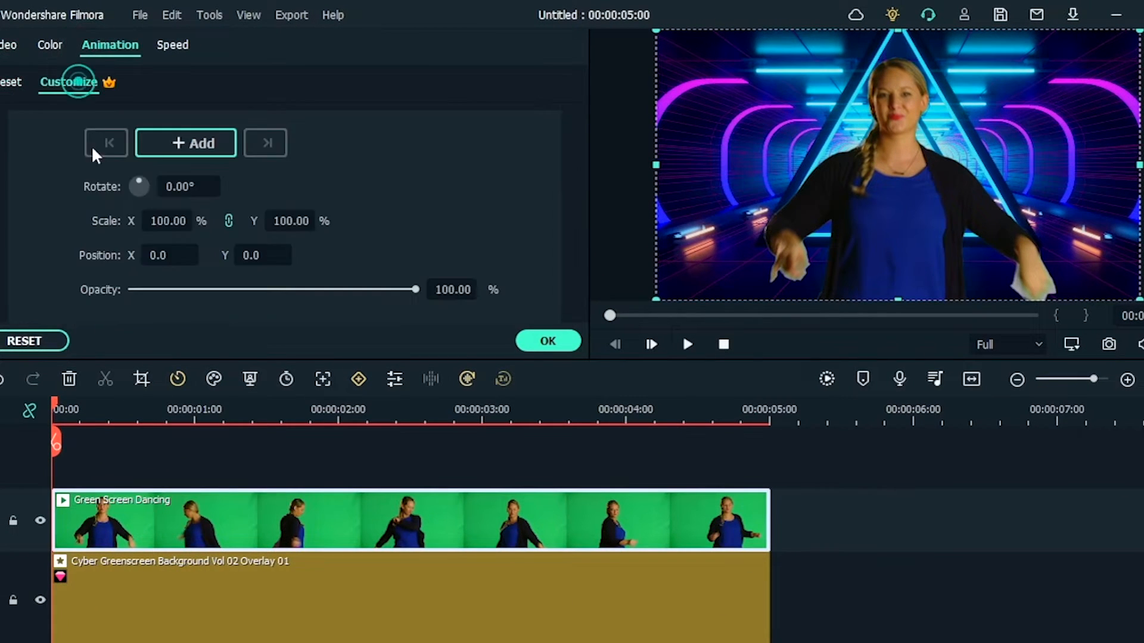
pyautogui.click(164, 140)
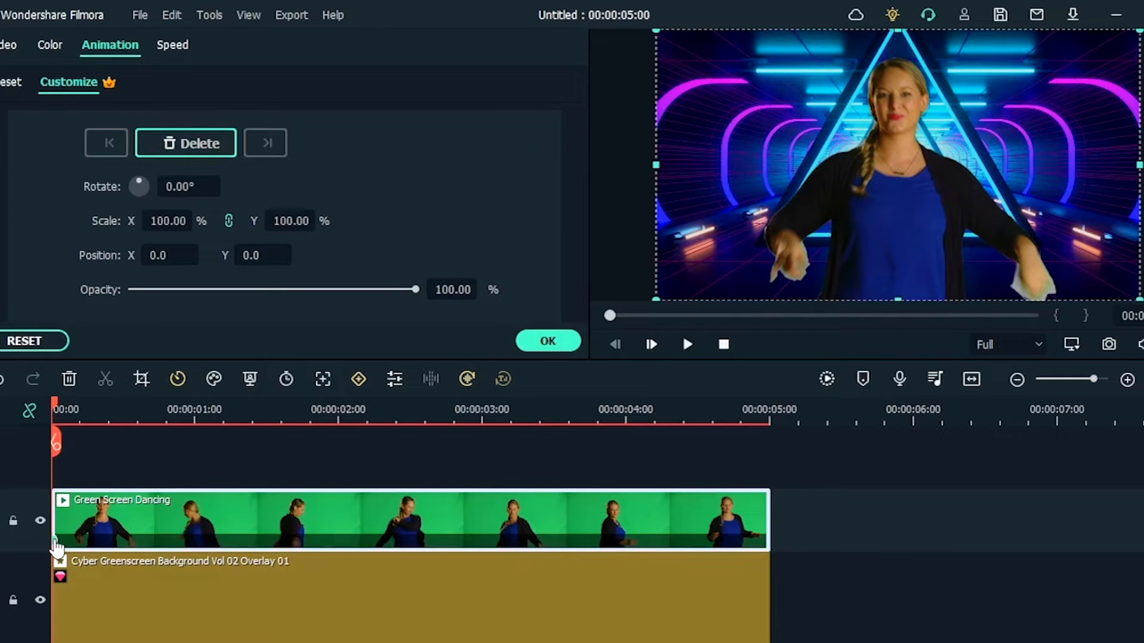
pyautogui.moveTo(54, 540); pyautogui.dragTo(85, 540)
# Create a second keyframe at about 0.8 s with Position X set to -123 and apply the custom animation
pyautogui.moveTo(54, 411); pyautogui.dragTo(117, 436)
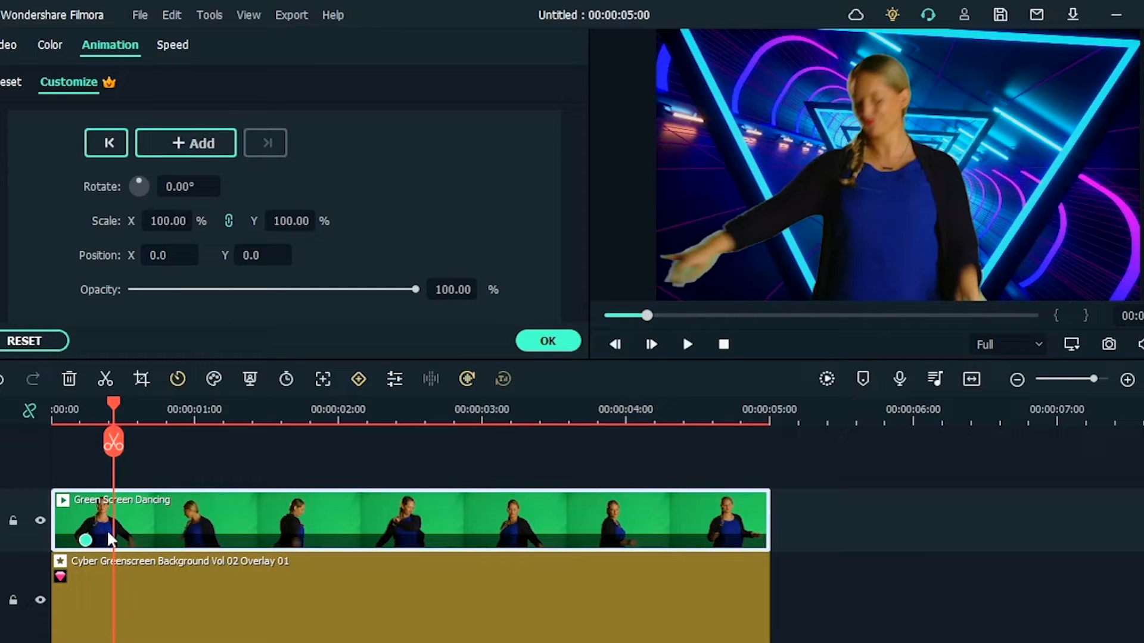
pyautogui.moveTo(122, 407); pyautogui.dragTo(166, 408)
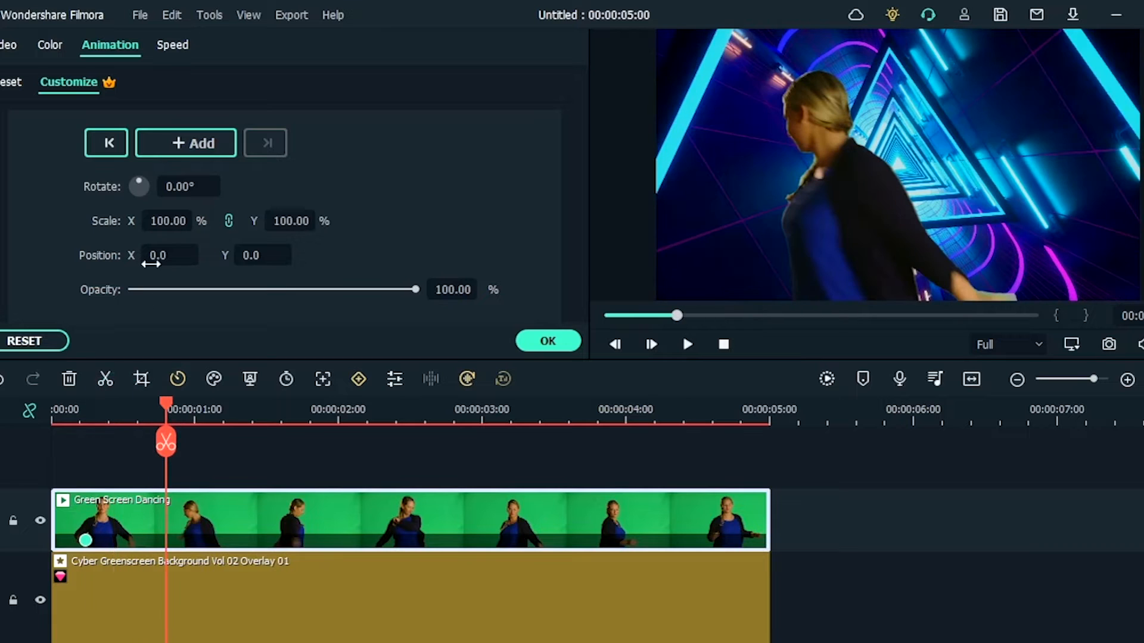
pyautogui.moveTo(180, 253)
pyautogui.mouseDown()
pyautogui.moveTo(160, 254)
pyautogui.moveTo(190, 262)
pyautogui.mouseUp()
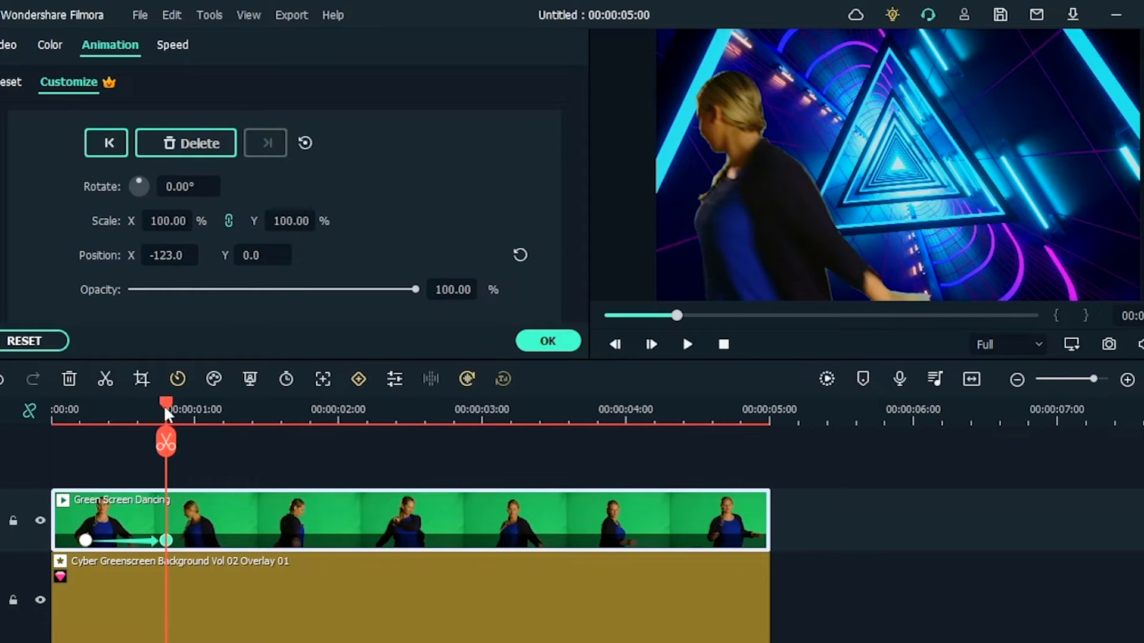
pyautogui.moveTo(168, 415); pyautogui.dragTo(345, 444)
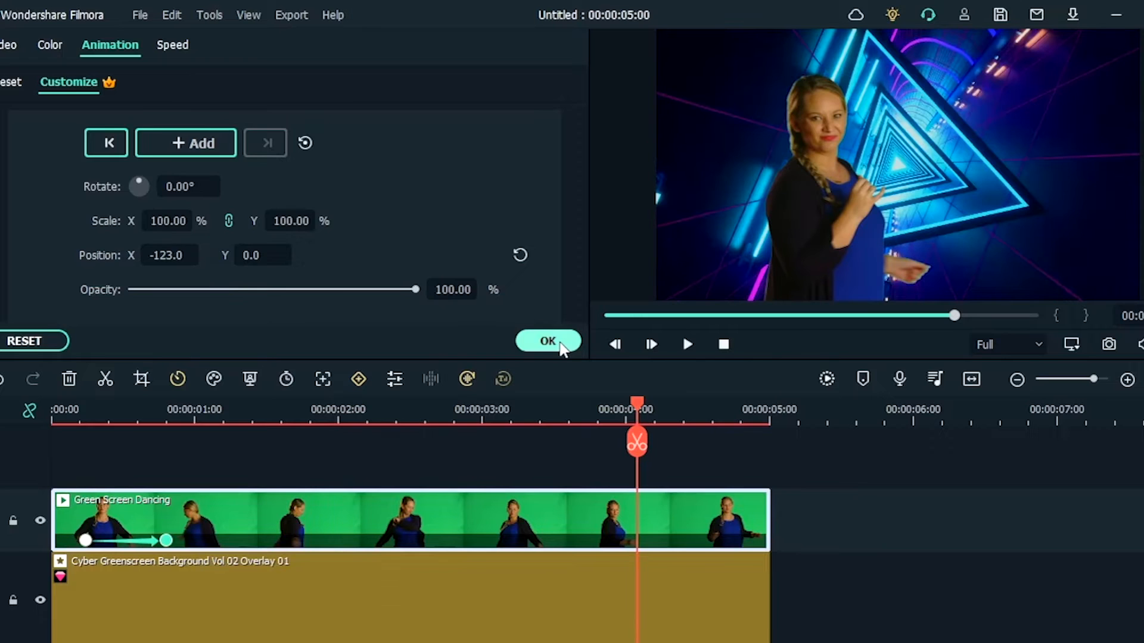
pyautogui.click(548, 341)
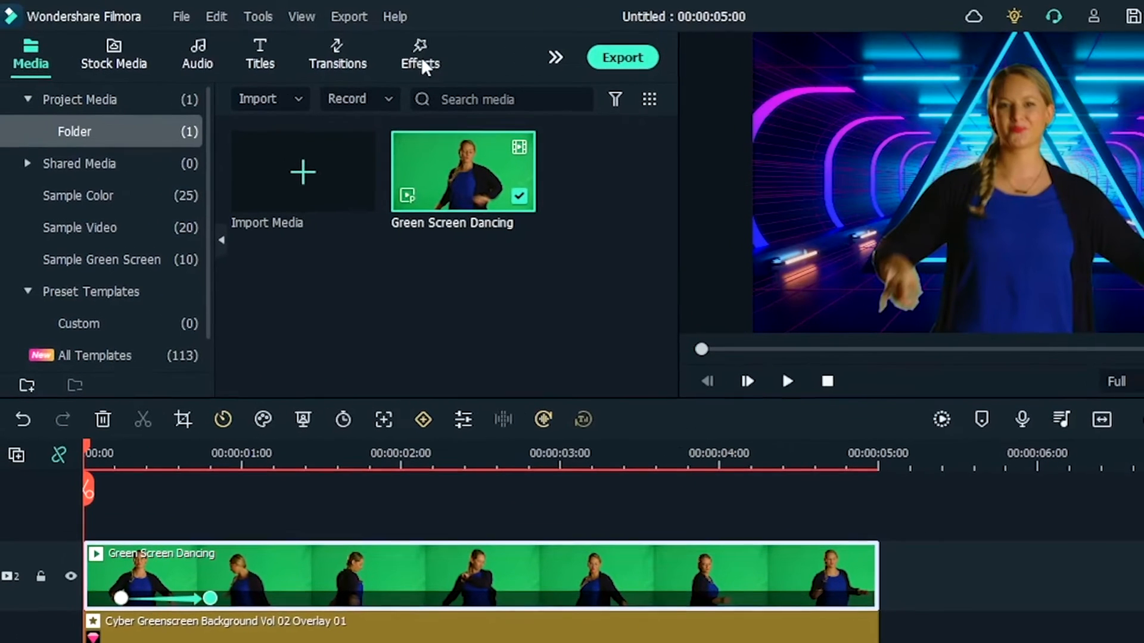
# Add the blue circuit-style Dynamic Overlay from the Gaming Topic effects at the start of the third video track
pyautogui.click(355, 51)
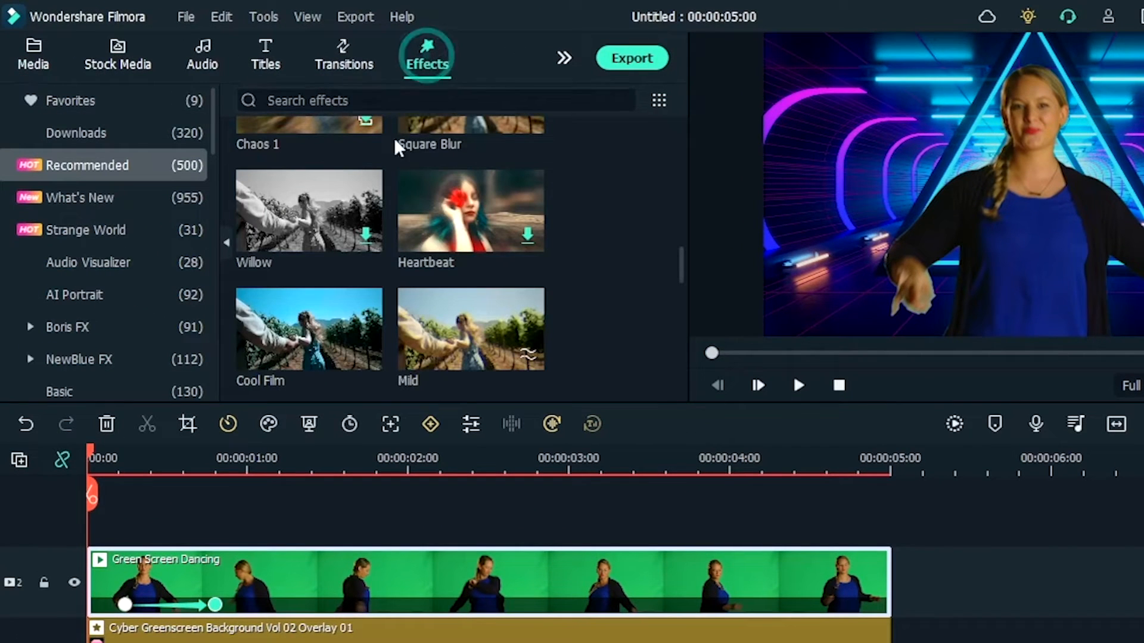
pyautogui.click(356, 101)
pyautogui.scroll(-3, 133, 271)
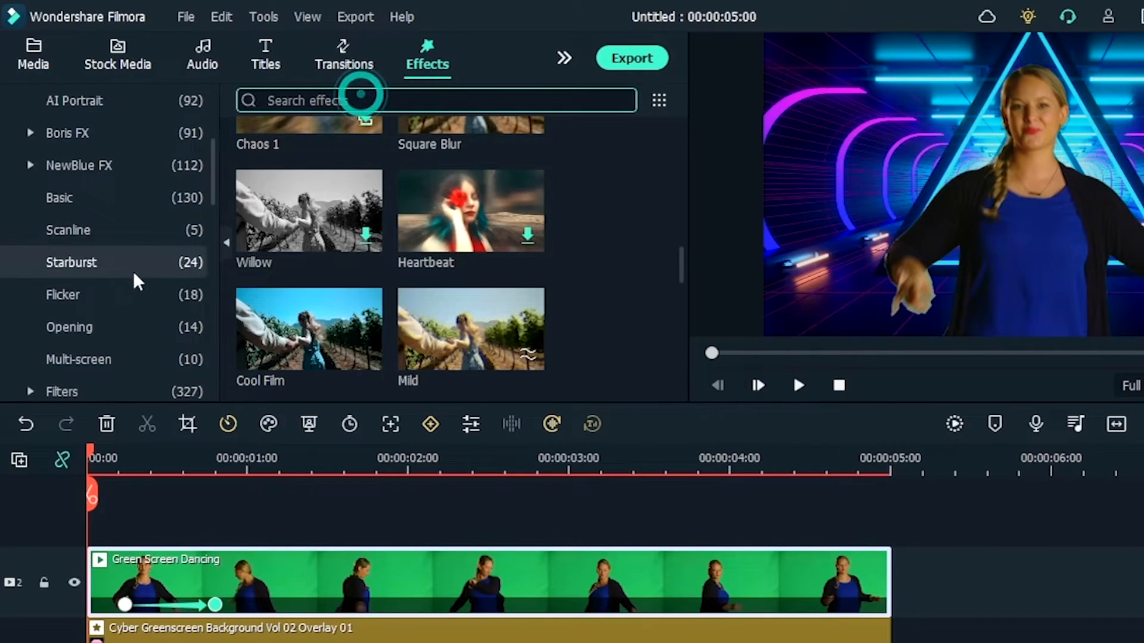
pyautogui.scroll(-2, 94, 319)
pyautogui.scroll(-4, 91, 316)
pyautogui.click(89, 327)
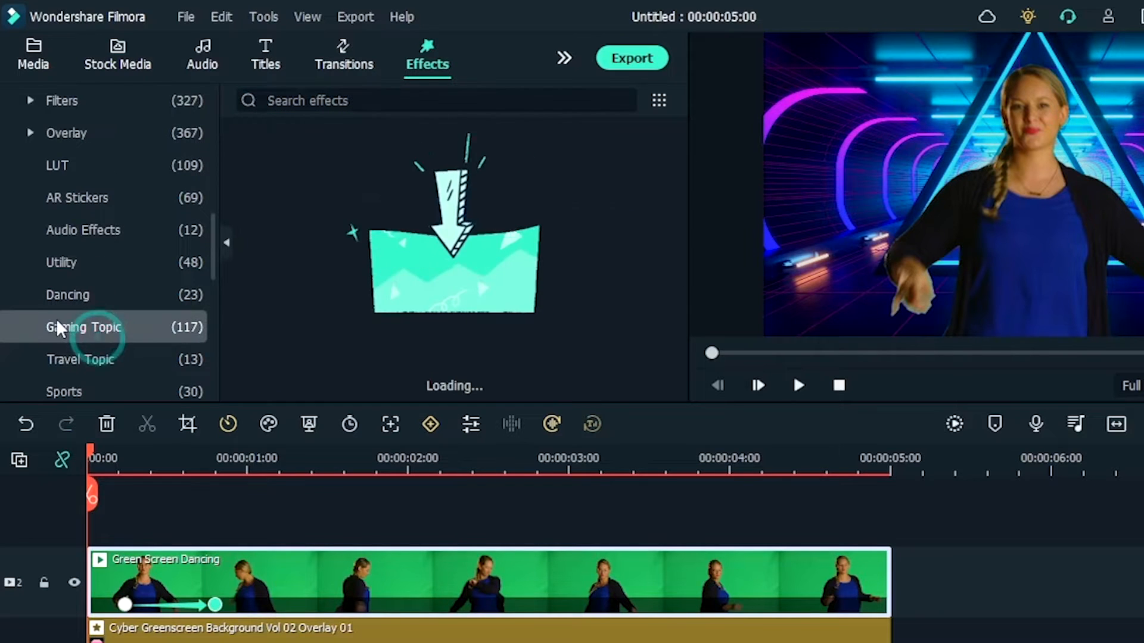
pyautogui.scroll(-3, 99, 293)
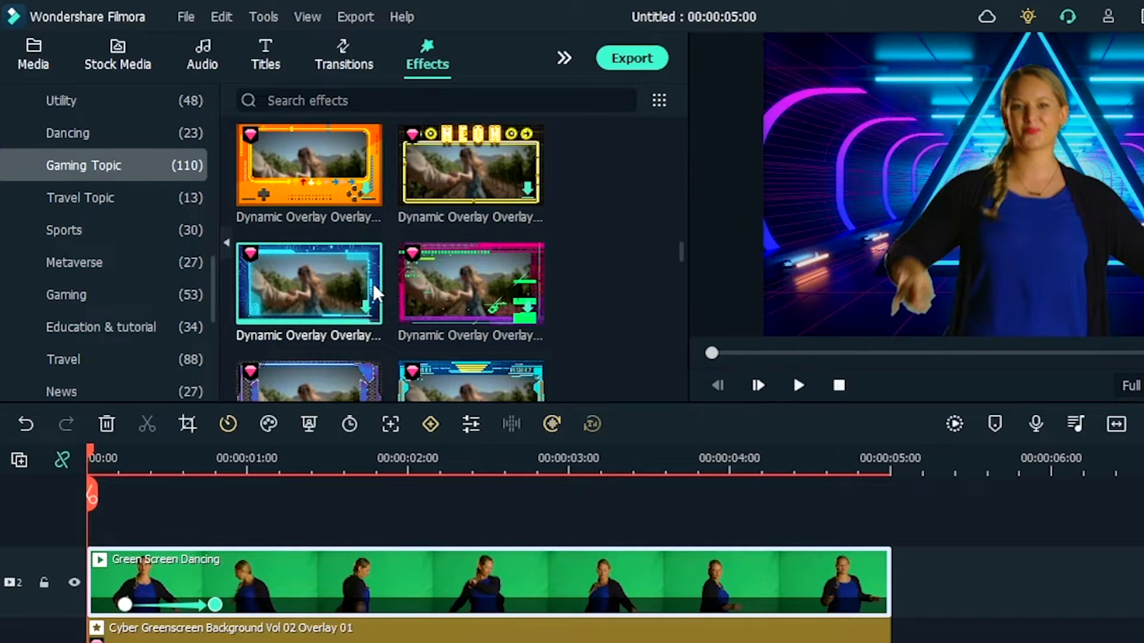
pyautogui.moveTo(342, 281); pyautogui.dragTo(83, 524)
# Shift the Green Screen Dancing clip to start at 00:00:00:22 and extend the background effect to the clip's end
pyautogui.click(217, 446)
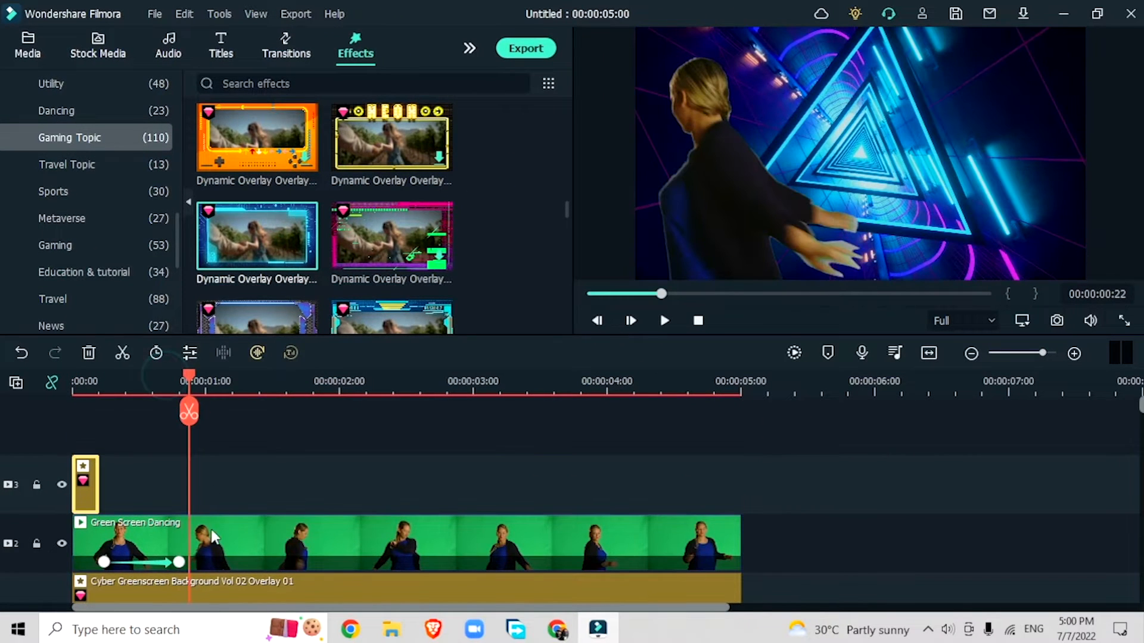
pyautogui.click(261, 551)
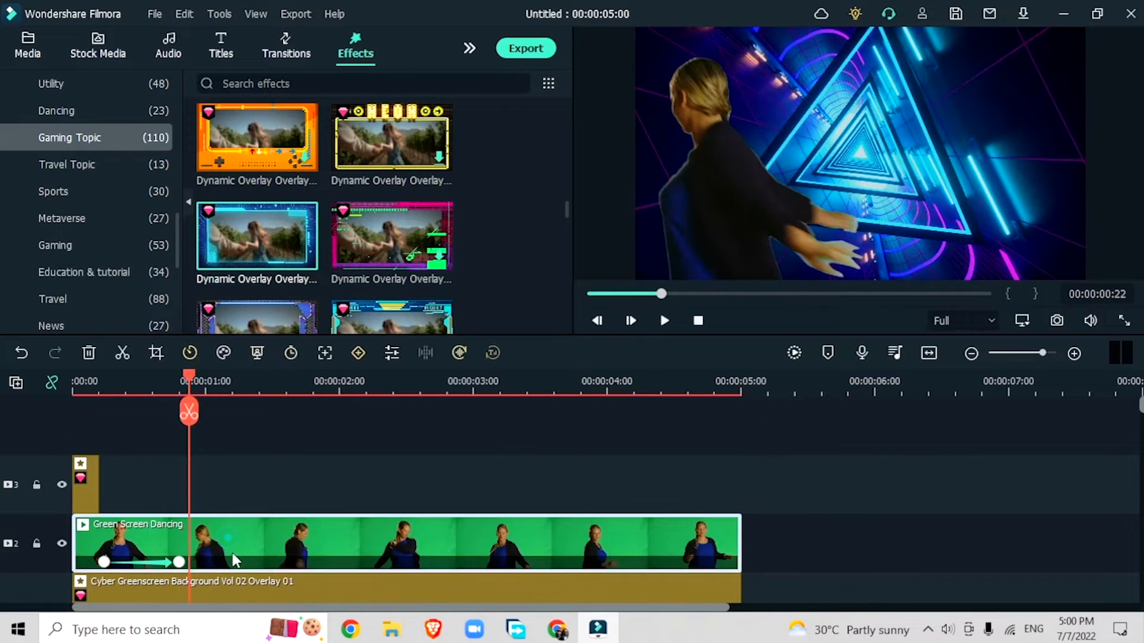
pyautogui.moveTo(236, 560); pyautogui.dragTo(353, 556)
pyautogui.click(701, 590)
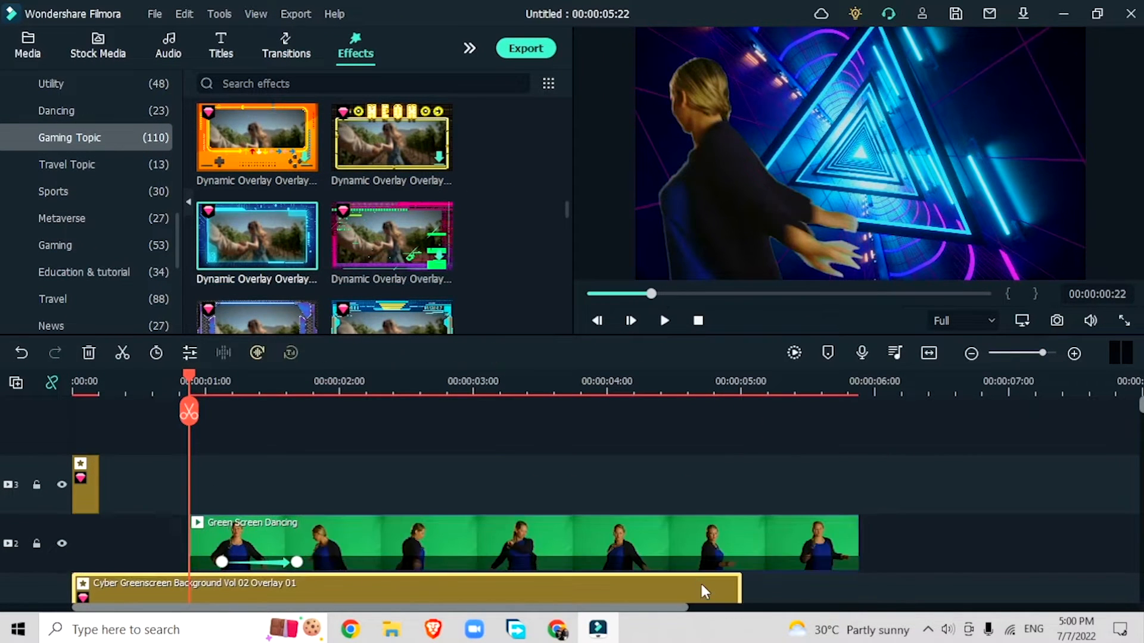
pyautogui.moveTo(740, 585); pyautogui.dragTo(858, 585)
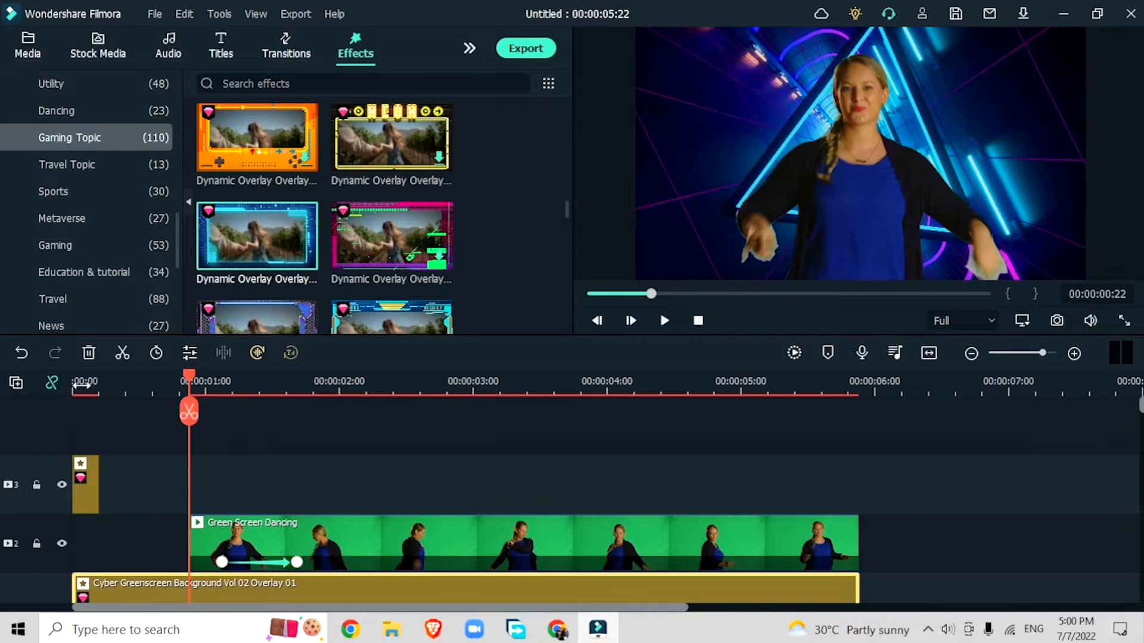
# Extend the Dynamic Overlay from the timeline start to about 0.7 s and move the Green Screen Dancing clip to begin where it ends
pyautogui.click(74, 383)
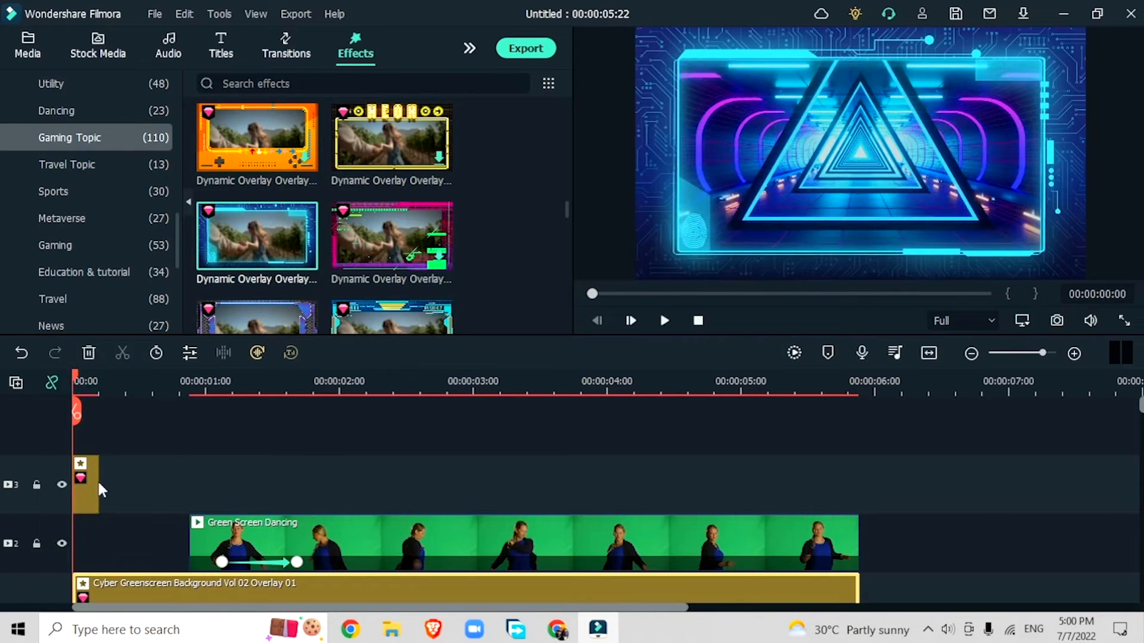
pyautogui.moveTo(97, 480); pyautogui.dragTo(169, 493)
pyautogui.moveTo(224, 526); pyautogui.dragTo(203, 527)
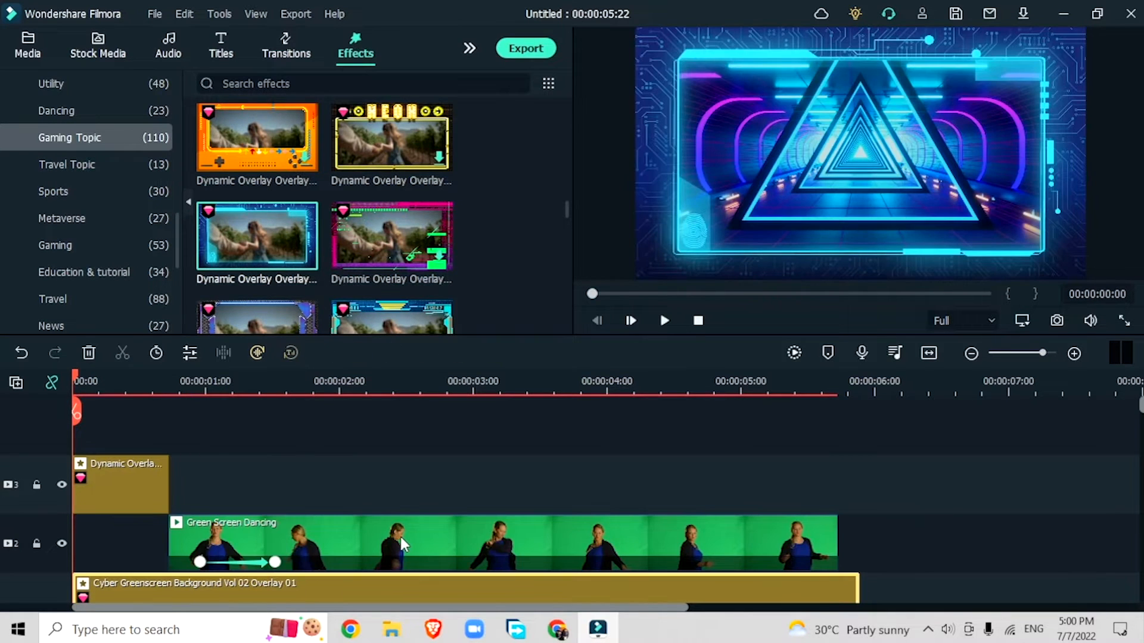
# Add the green-framed QTE Gaming Effects title from the Gaming titles to the start of the second track, ending where the dancing clip begins
pyautogui.click(221, 45)
pyautogui.scroll(10, 99, 252)
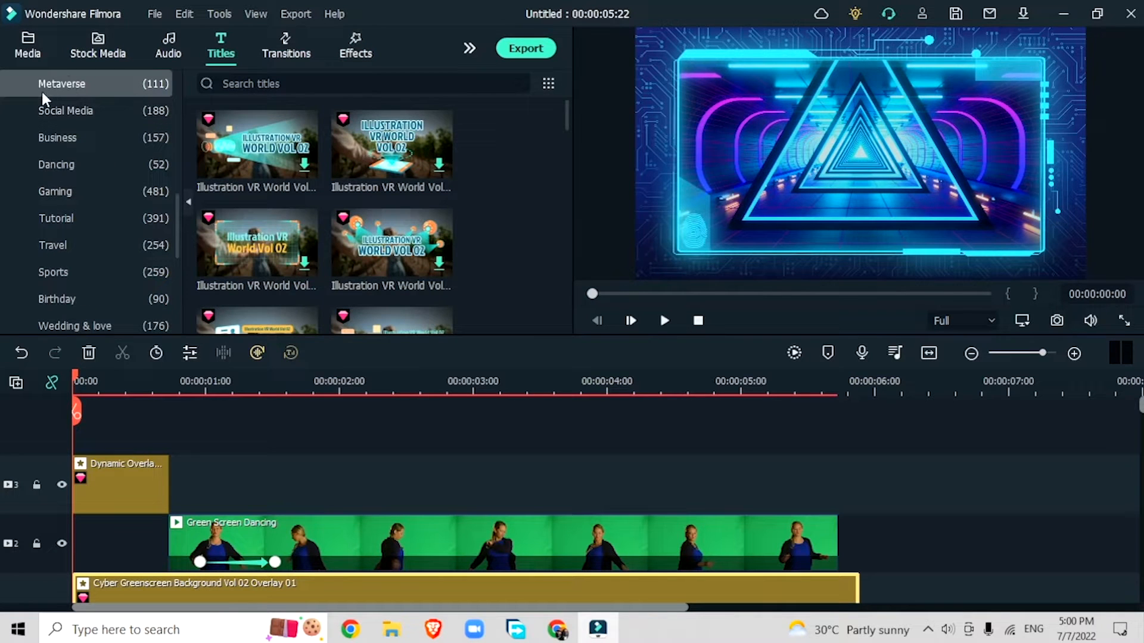
pyautogui.scroll(-5, 301, 268)
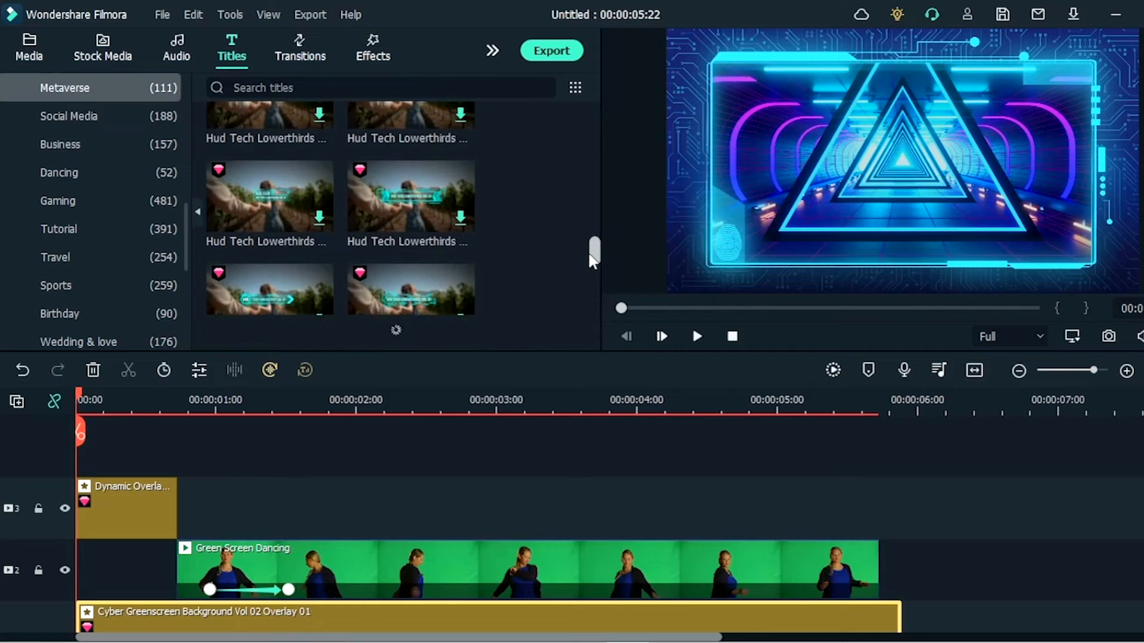
pyautogui.click(122, 198)
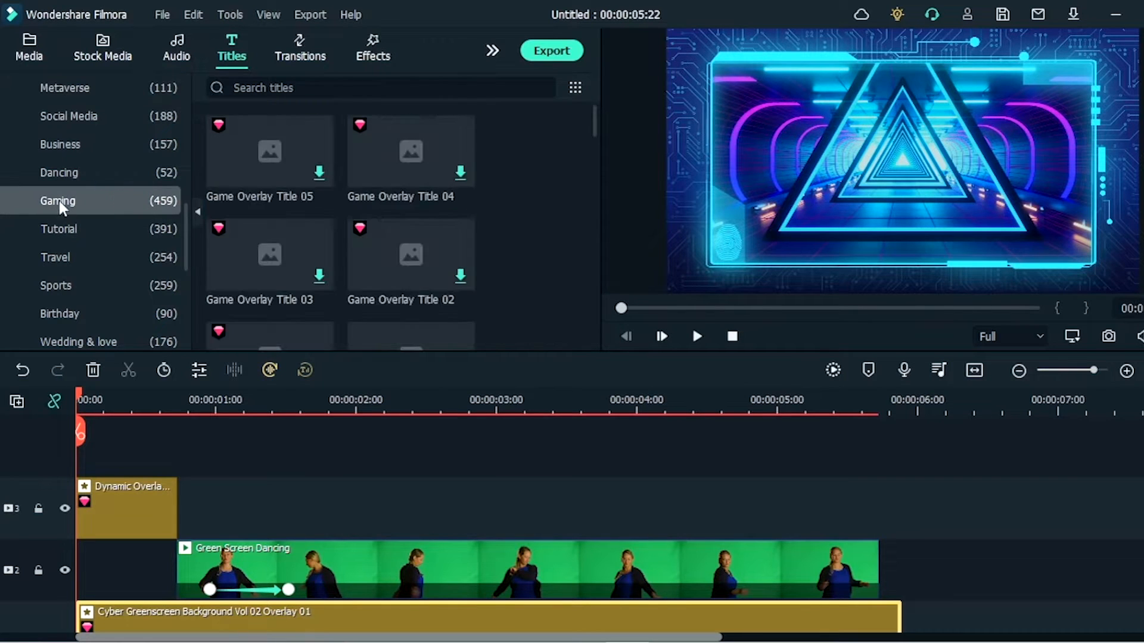
pyautogui.scroll(-5, 583, 136)
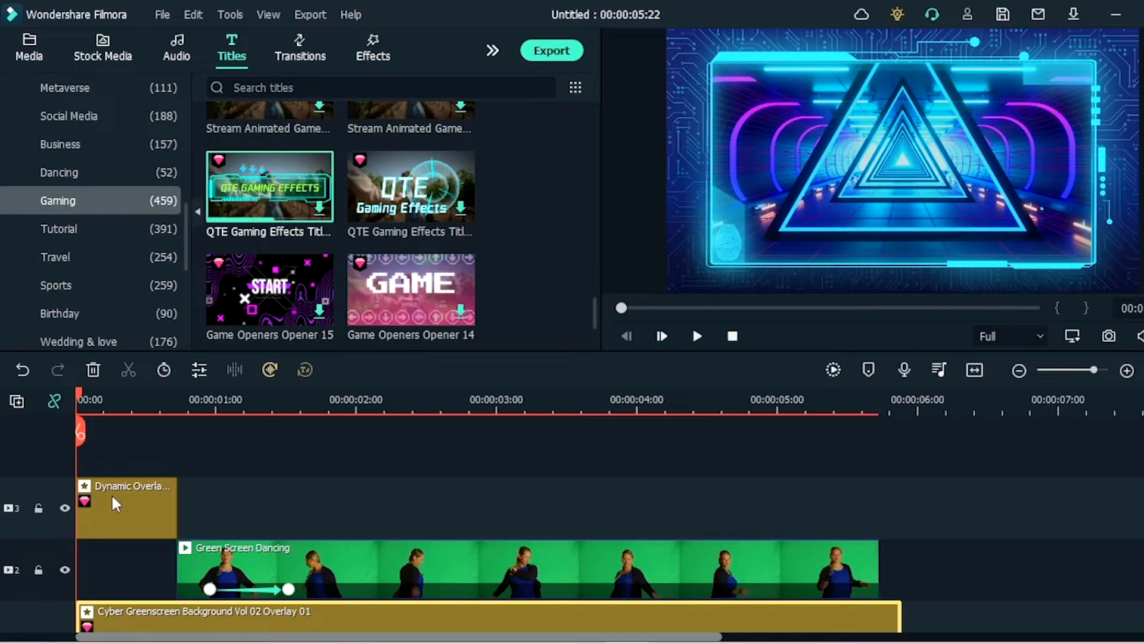
pyautogui.moveTo(116, 505); pyautogui.dragTo(119, 569)
# Change the title's text to CHOOSE YOUR STYLE with a yellow text colour and play the intro from the start
pyautogui.click(862, 152)
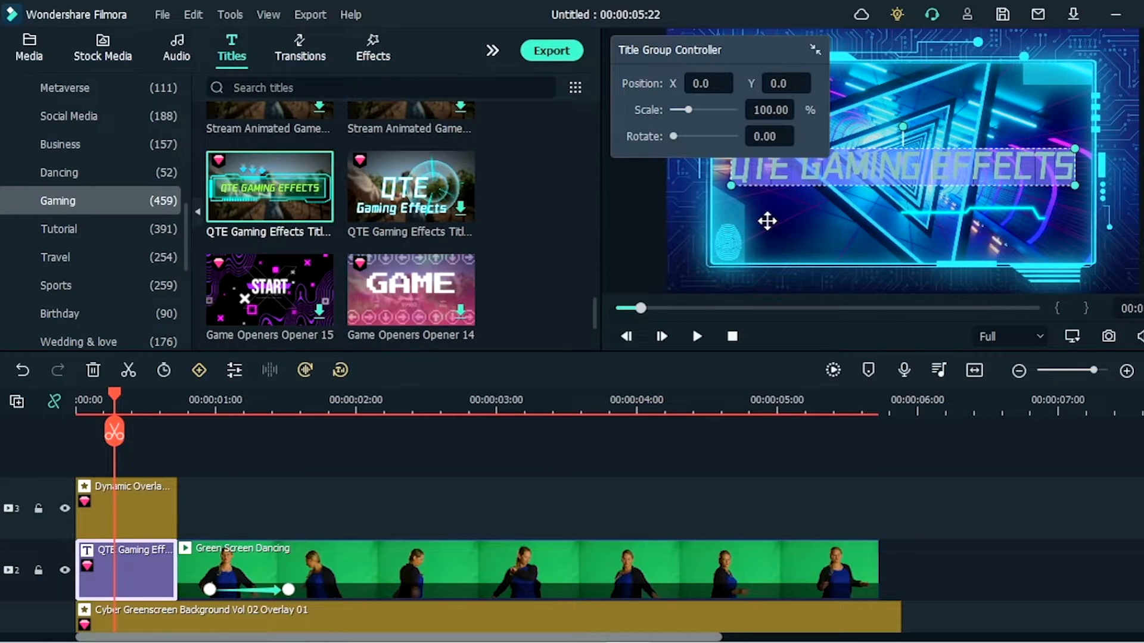
pyautogui.doubleClick(767, 221)
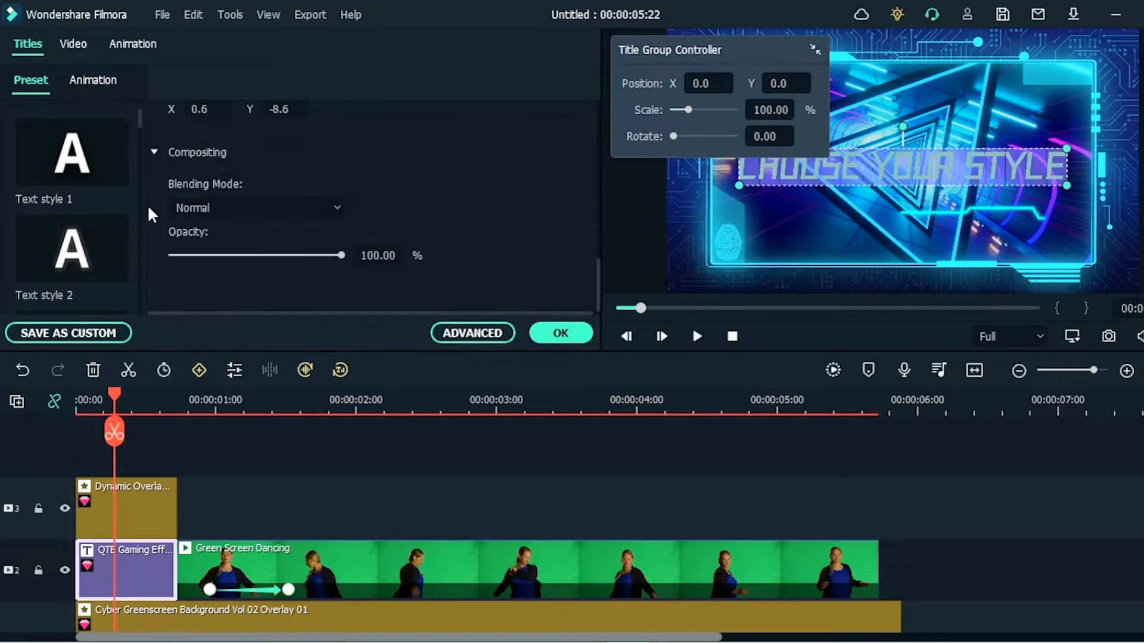
pyautogui.scroll(5, 152, 214)
pyautogui.scroll(-3, 152, 214)
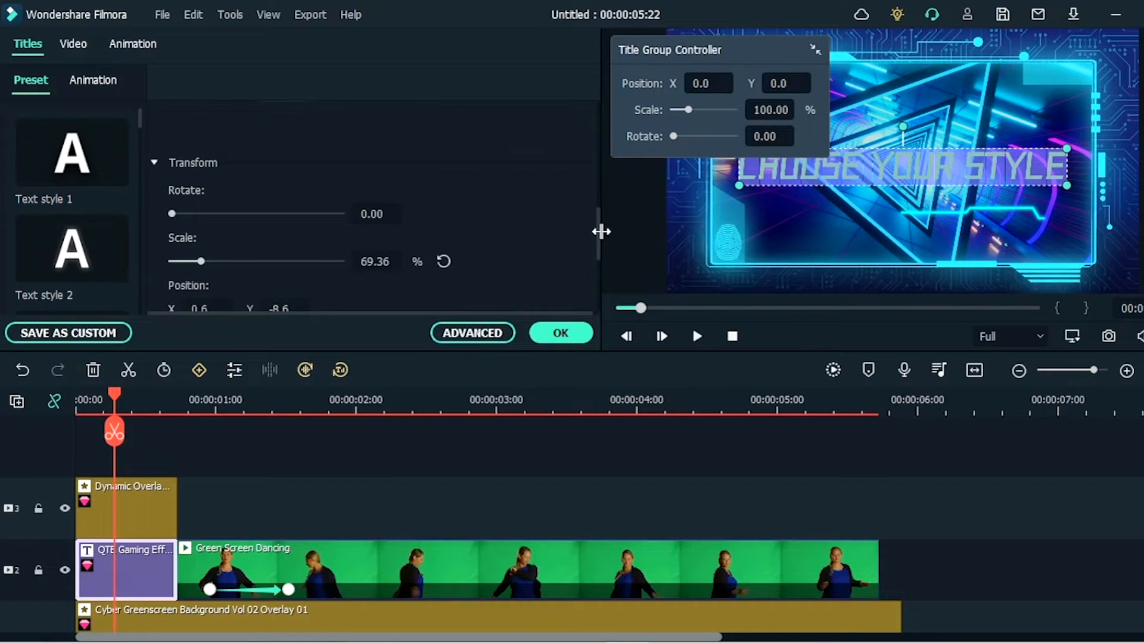
pyautogui.moveTo(595, 225); pyautogui.dragTo(598, 146)
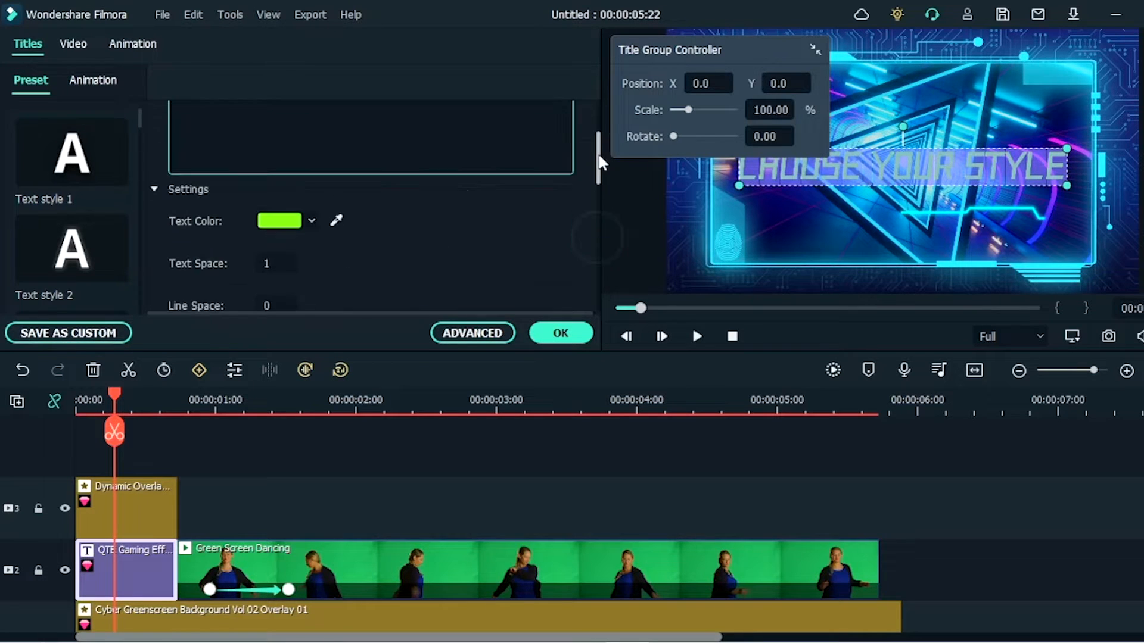
pyautogui.click(305, 225)
pyautogui.click(289, 234)
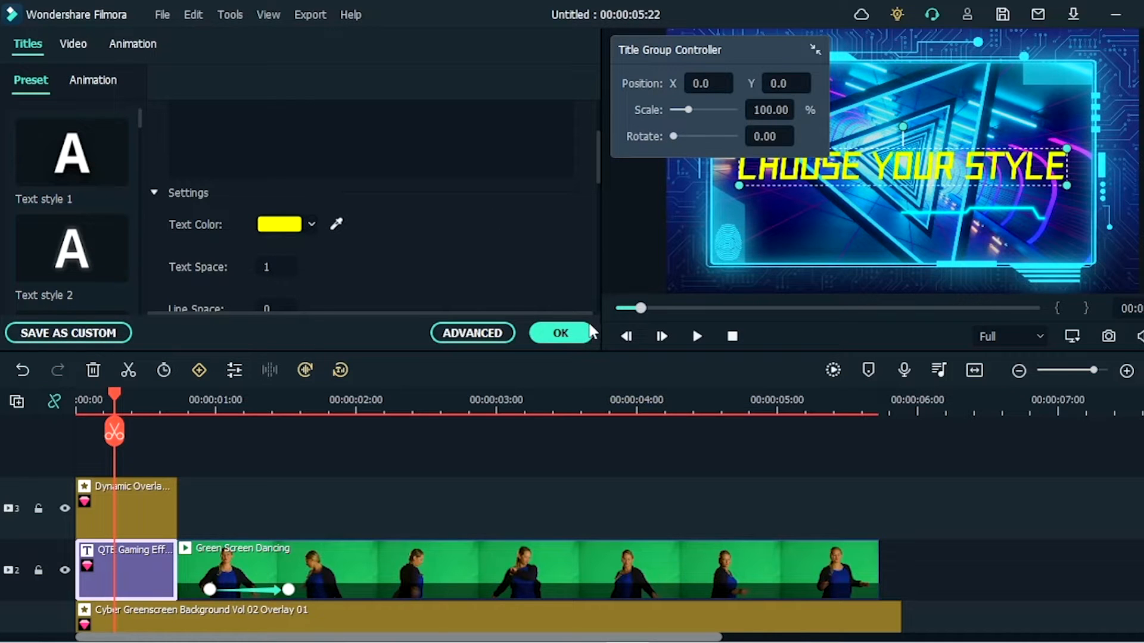
pyautogui.click(560, 333)
pyautogui.moveTo(115, 396); pyautogui.dragTo(15, 405)
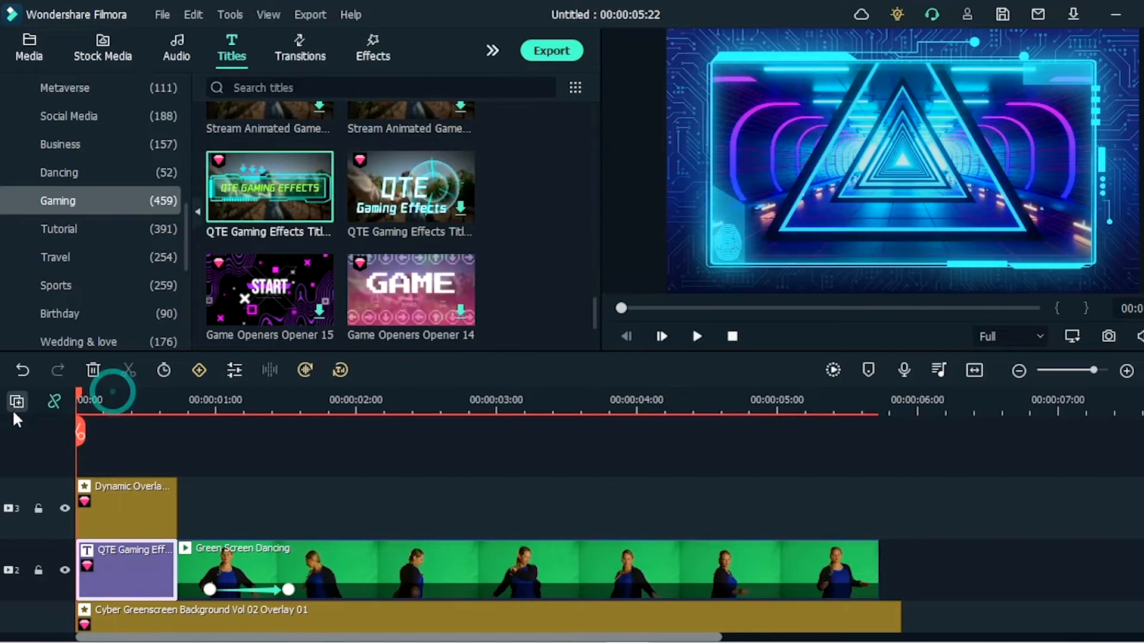
pyautogui.press('space')
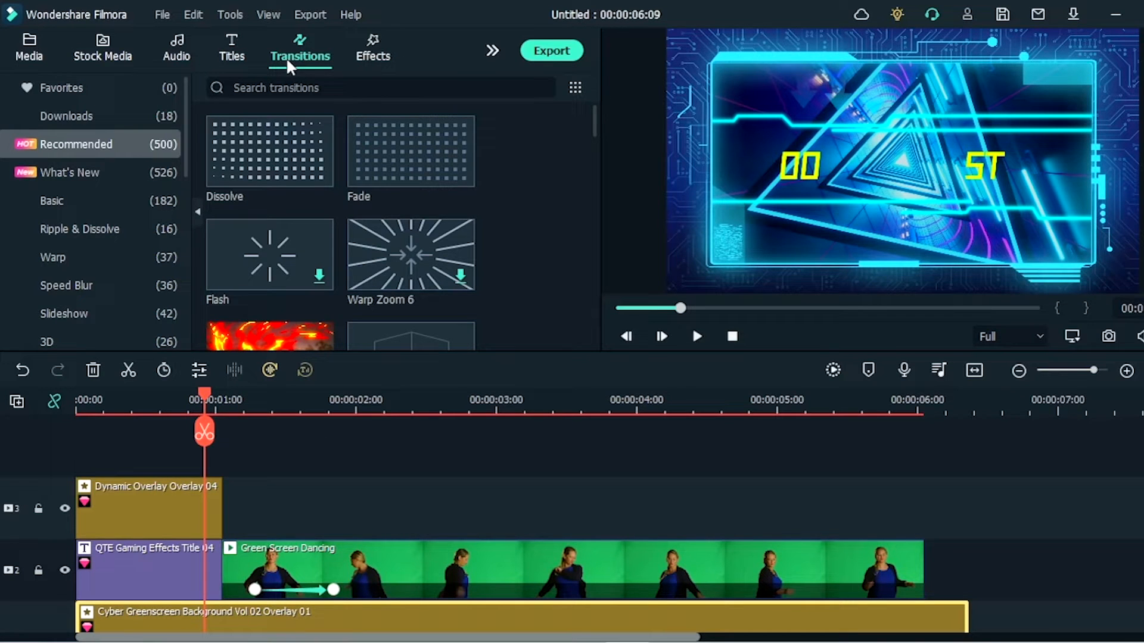
# Apply a purple glitch Streaming and Gaming transition between the title and the dancing clip and at the Dynamic Overlay's end
pyautogui.scroll(-5, 114, 143)
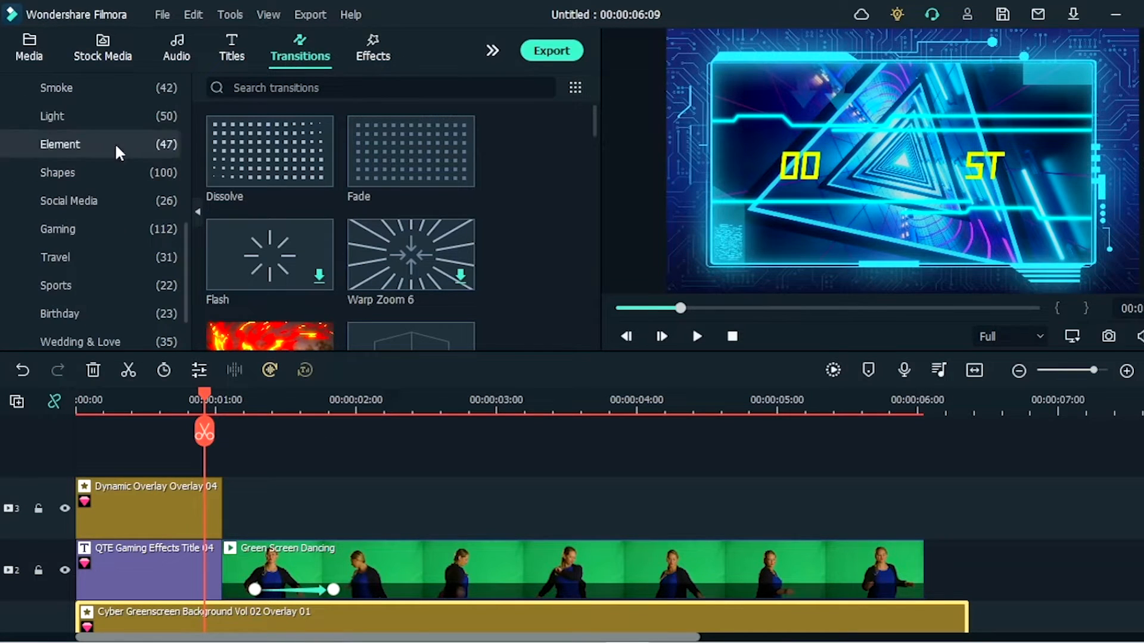
pyautogui.click(92, 228)
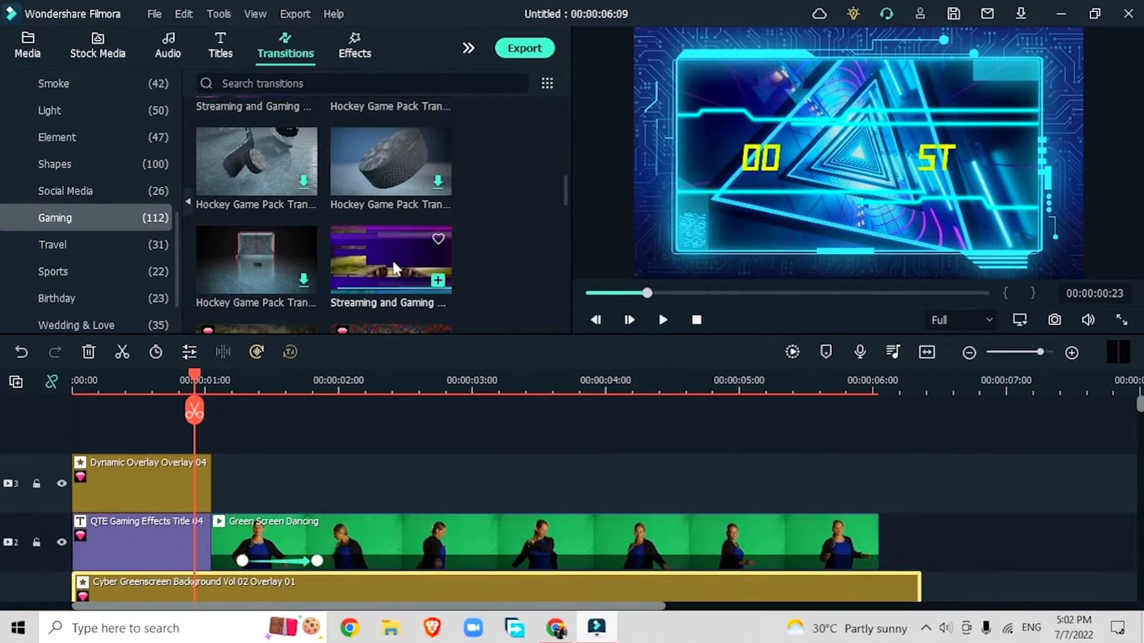
pyautogui.moveTo(373, 252); pyautogui.dragTo(228, 548)
pyautogui.moveTo(378, 273)
pyautogui.mouseDown()
pyautogui.moveTo(218, 480)
pyautogui.moveTo(101, 493)
pyautogui.mouseUp()
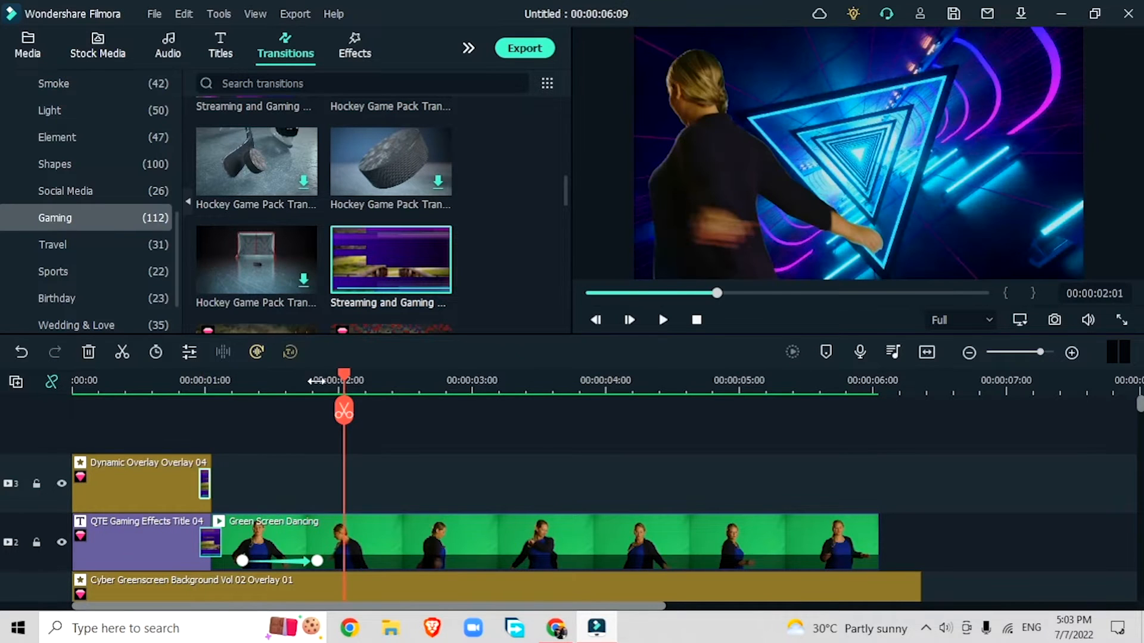
# Shift the dancing clip's two animation keyframes to 00:00:01:21 and about 2.3 s
pyautogui.moveTo(349, 381); pyautogui.dragTo(242, 417)
pyautogui.click(317, 570)
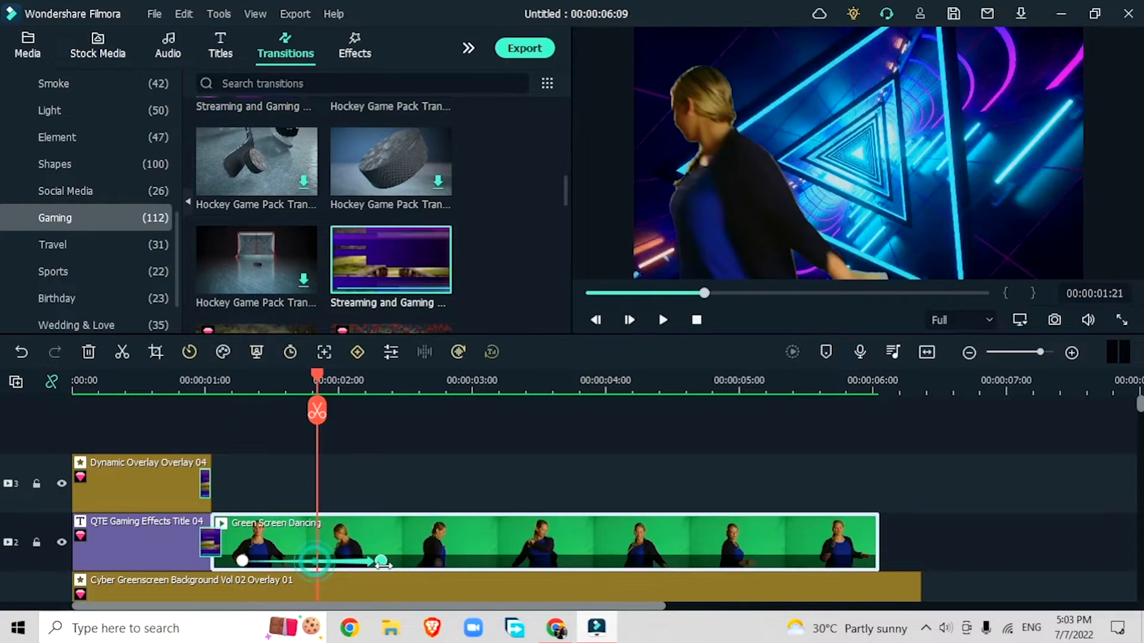
pyautogui.click(317, 562)
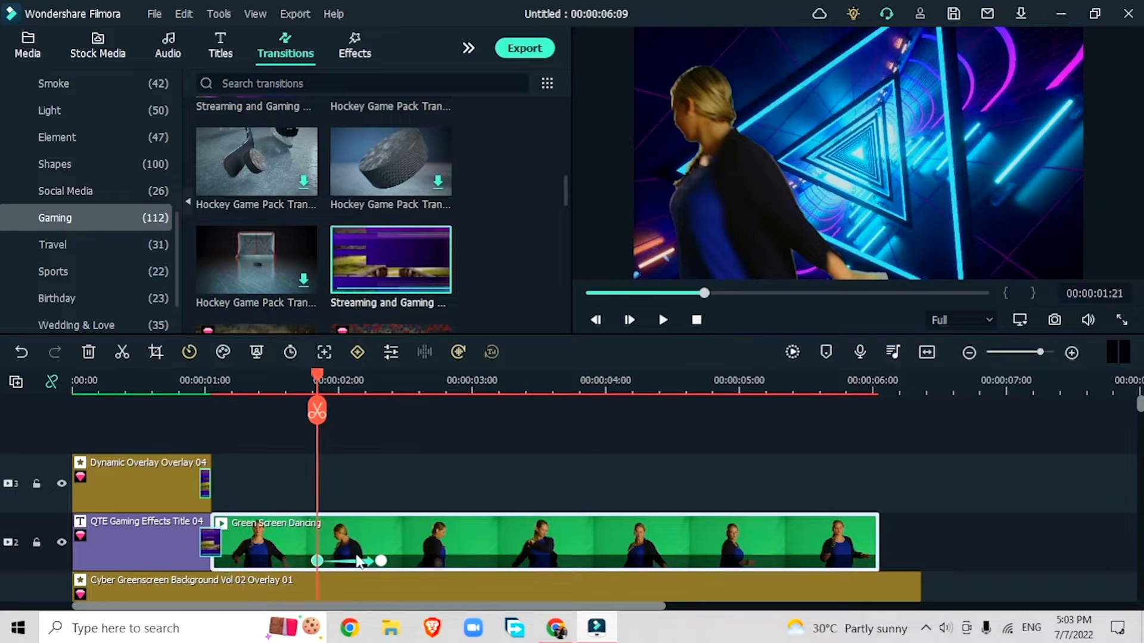
# Add a keyframe at 00:00:01:15 and another at 00:00:01:05 with Position Y set to -408, and apply the dancing clip's custom animation
pyautogui.moveTo(316, 375); pyautogui.dragTo(283, 420)
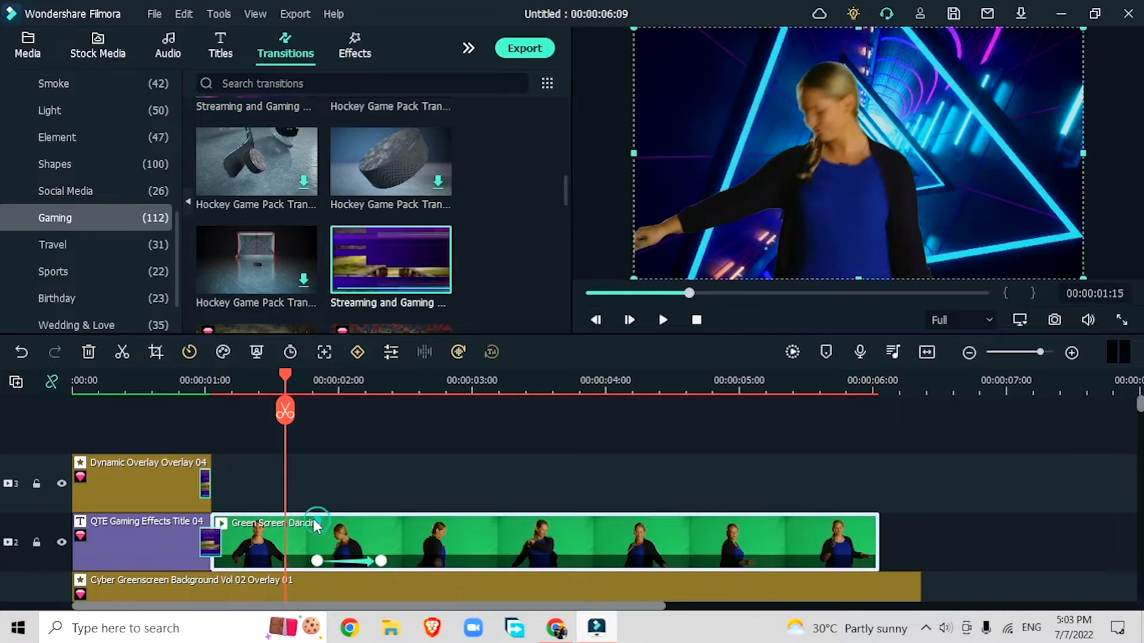
pyautogui.doubleClick(314, 518)
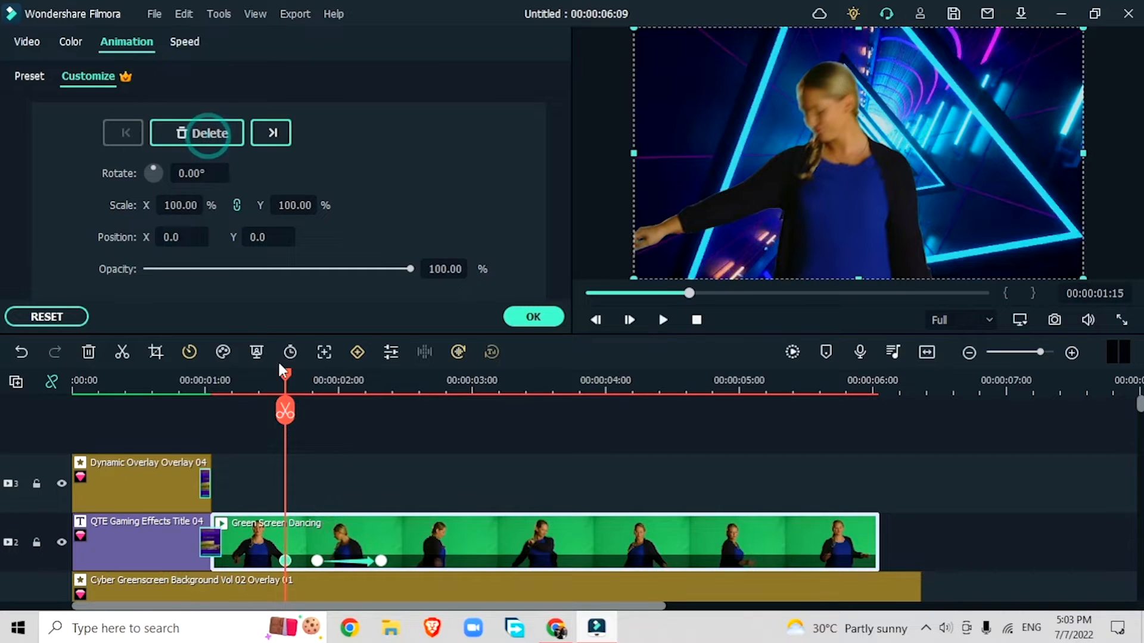
pyautogui.moveTo(284, 374); pyautogui.dragTo(231, 374)
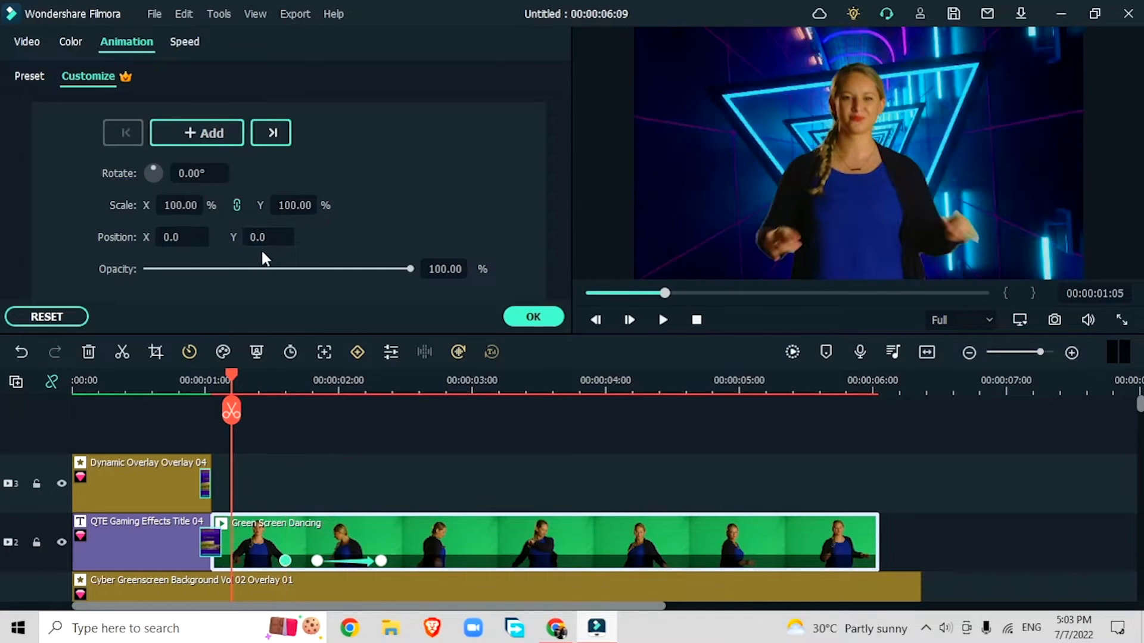
pyautogui.moveTo(261, 240); pyautogui.dragTo(338, 247)
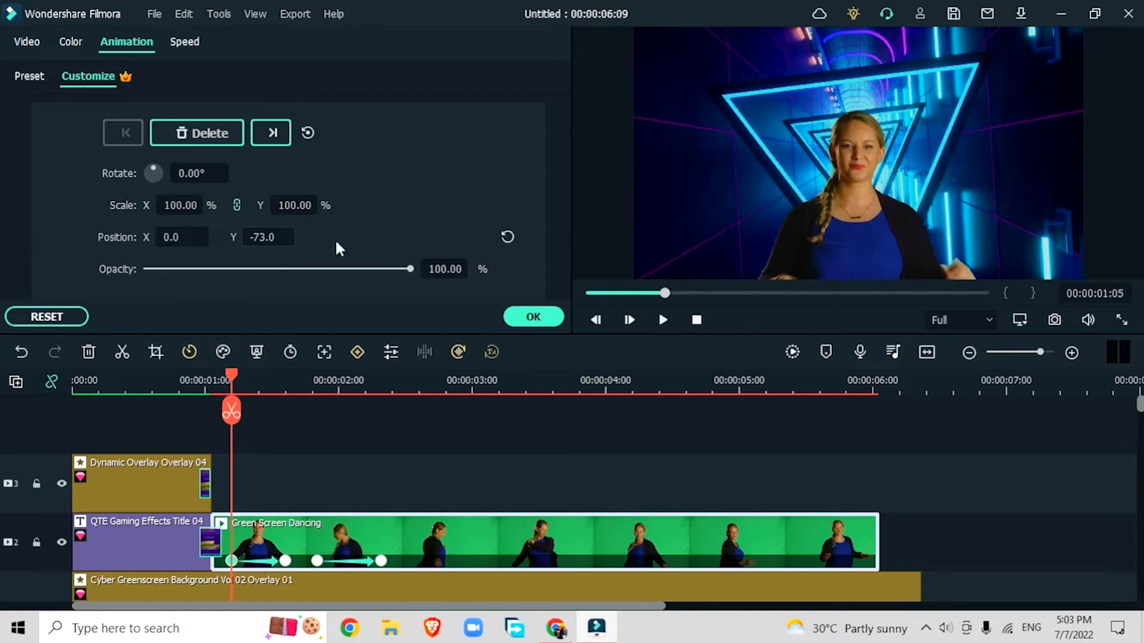
pyautogui.moveTo(277, 229); pyautogui.dragTo(361, 225)
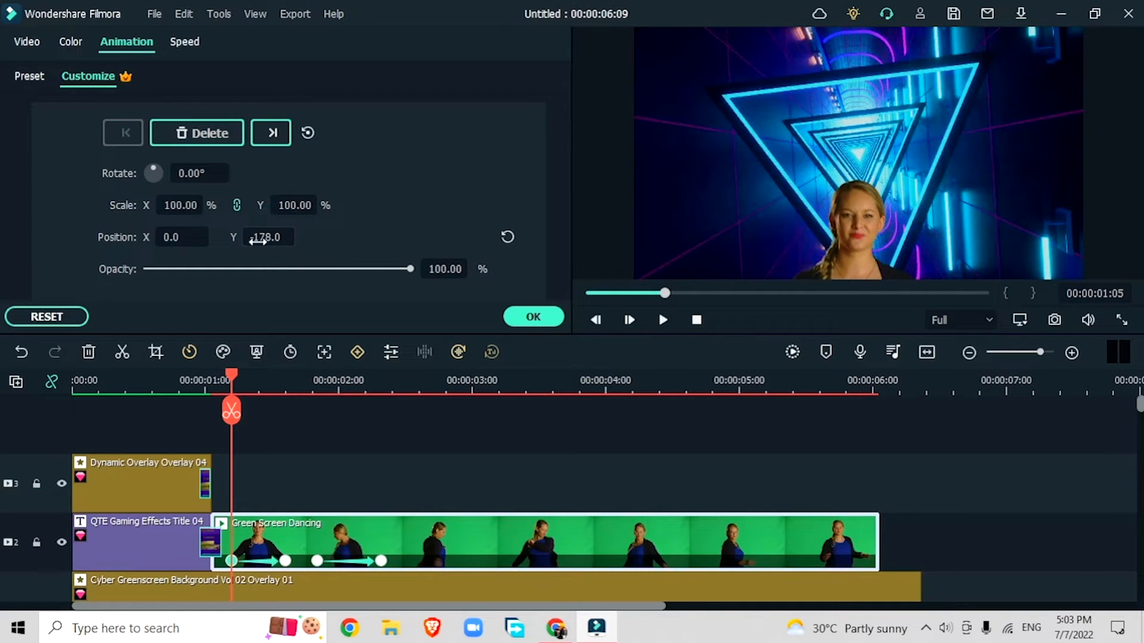
pyautogui.moveTo(278, 237); pyautogui.dragTo(276, 237)
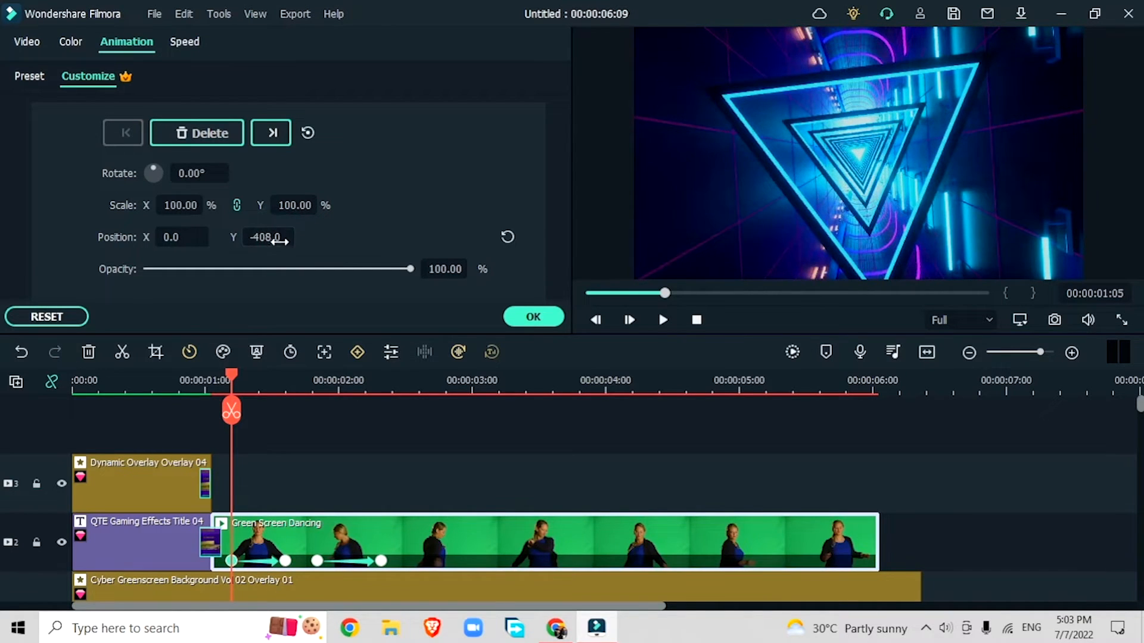
pyautogui.moveTo(231, 411); pyautogui.dragTo(431, 451)
pyautogui.click(526, 313)
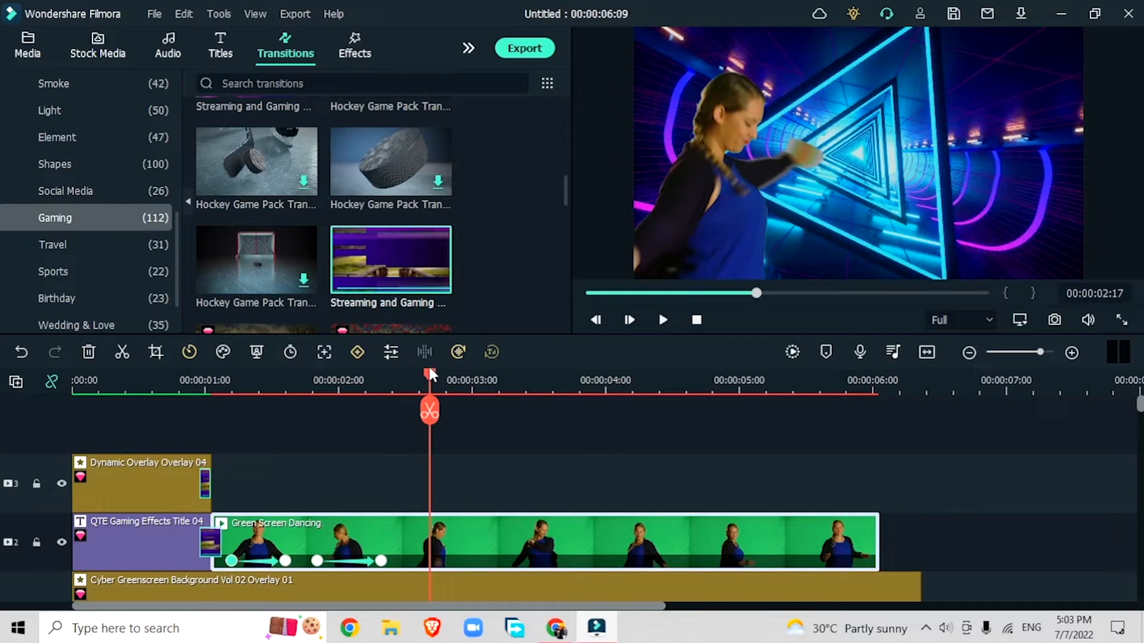
# Place the White sample color on the third track from about 2.6 s to the end of the dancing clip
pyautogui.moveTo(415, 371)
pyautogui.mouseDown()
pyautogui.moveTo(391, 377)
pyautogui.moveTo(407, 385)
pyautogui.mouseUp()
pyautogui.click(28, 45)
pyautogui.click(109, 168)
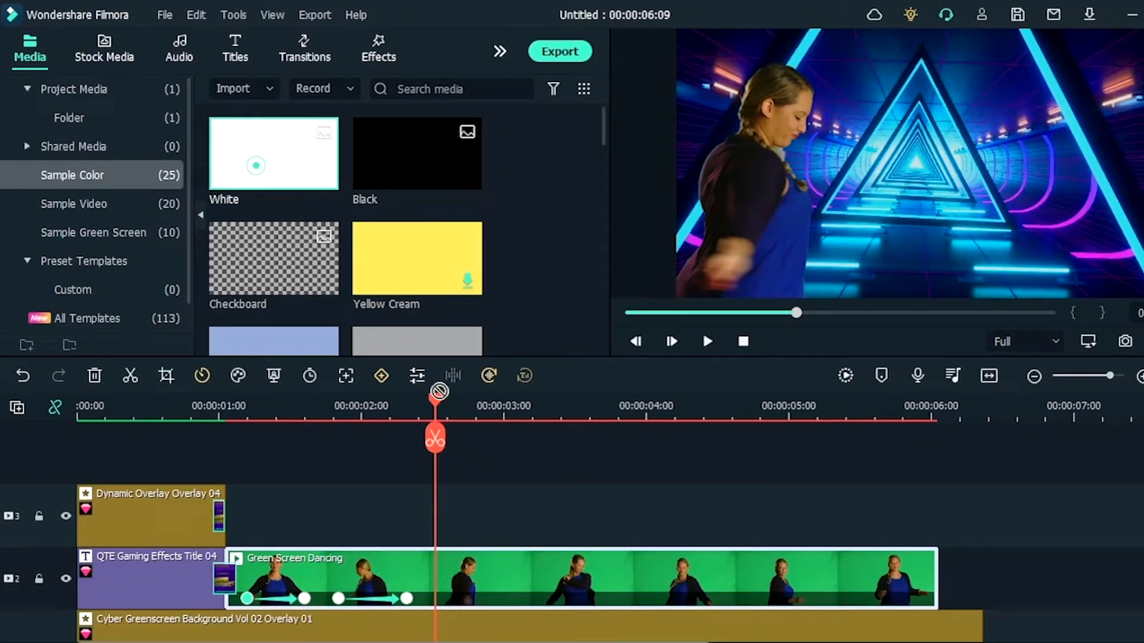
pyautogui.moveTo(302, 200); pyautogui.dragTo(531, 586)
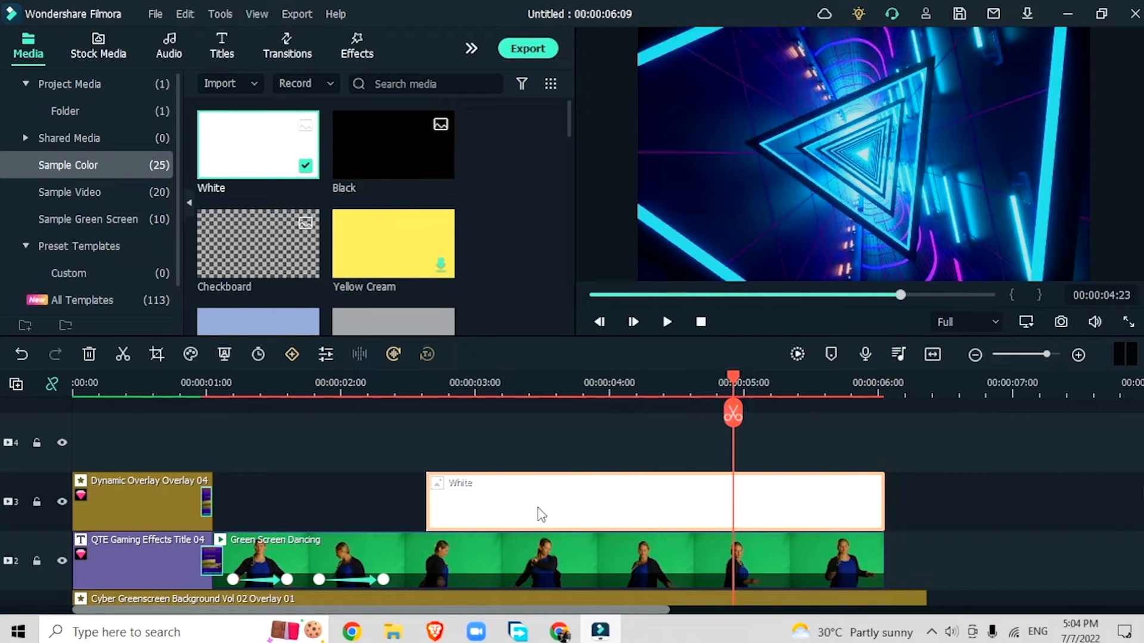
# Apply a Rectangle mask to the White clip and narrow its width to 32.56
pyautogui.doubleClick(541, 515)
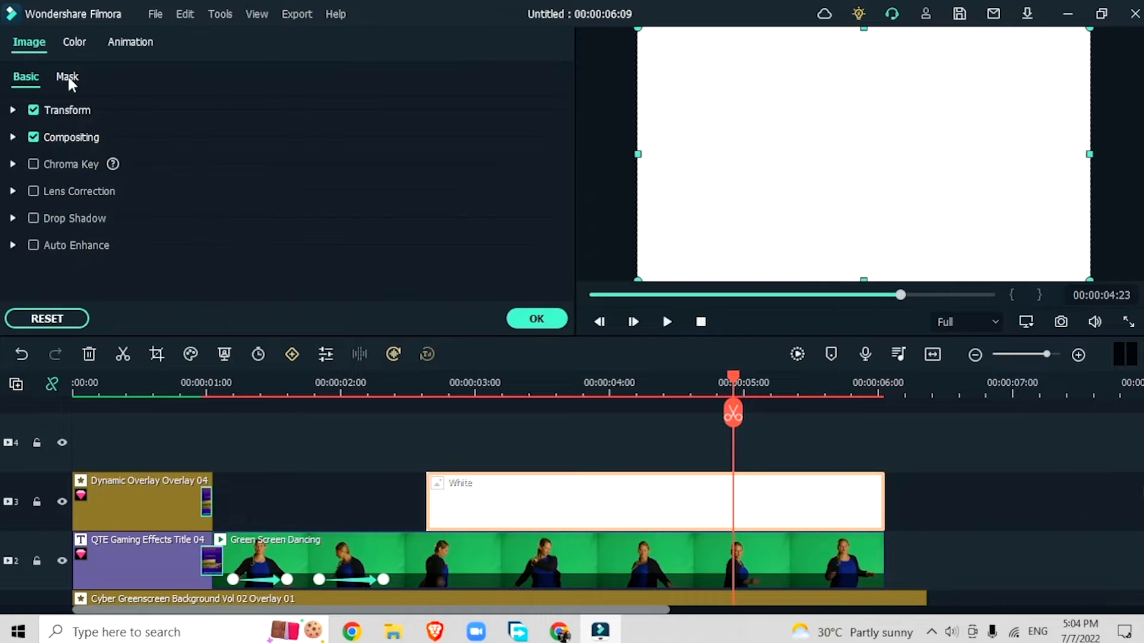
pyautogui.click(67, 77)
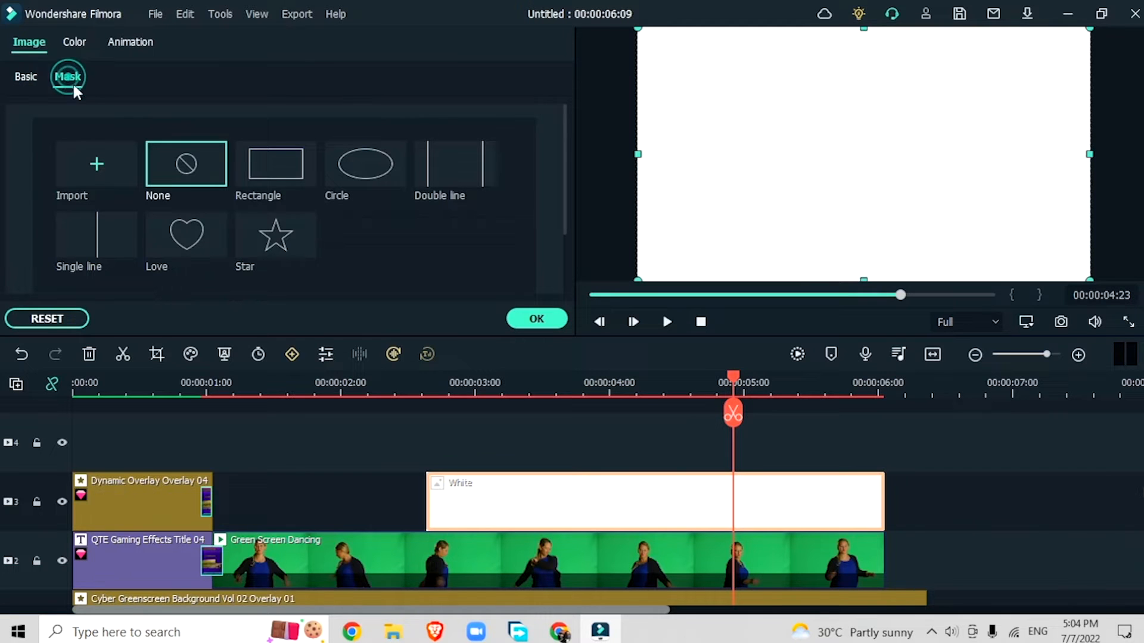
pyautogui.click(281, 165)
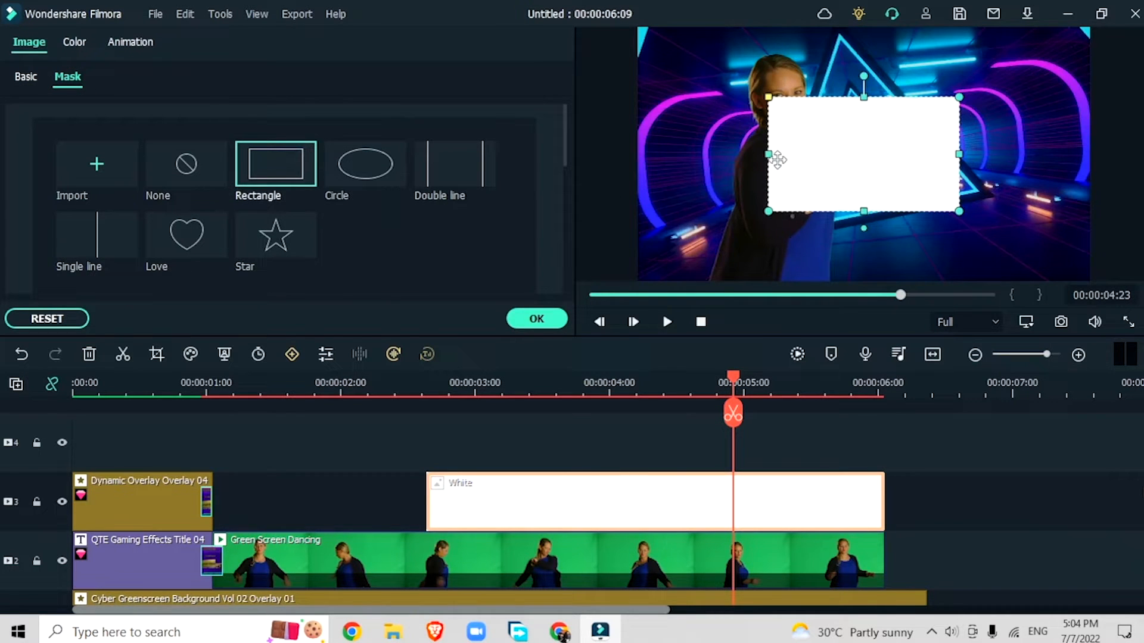
pyautogui.moveTo(771, 154); pyautogui.dragTo(801, 171)
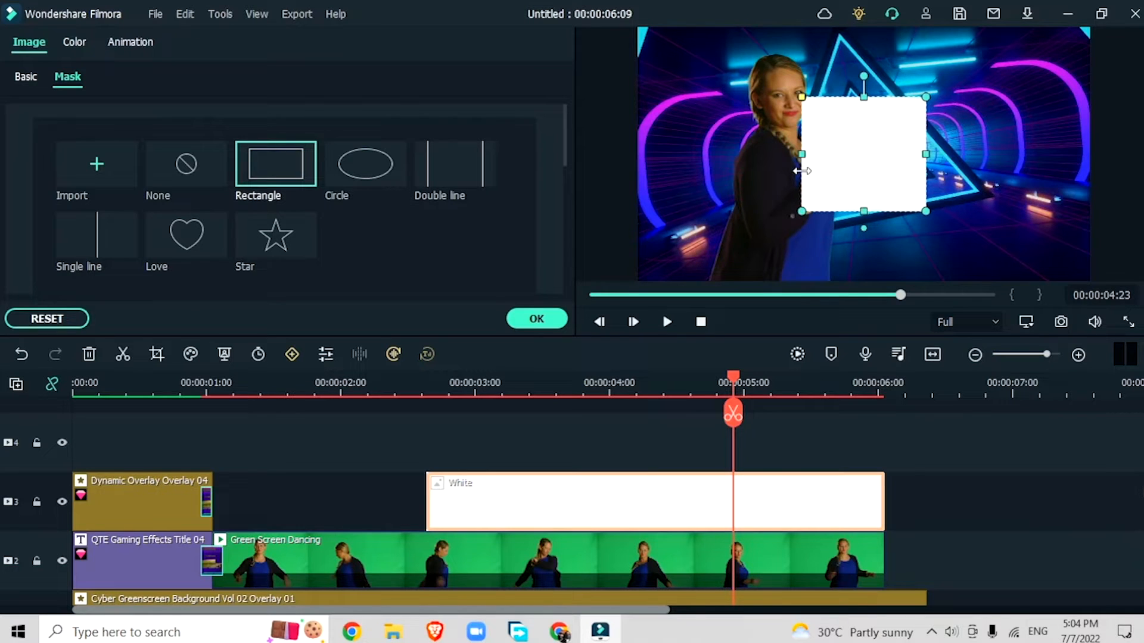
# Round the mask's corners to a radius of 25.66, reduce its scale to 0.36 and move it to X 80.1, Y 63.0
pyautogui.scroll(-5, 444, 239)
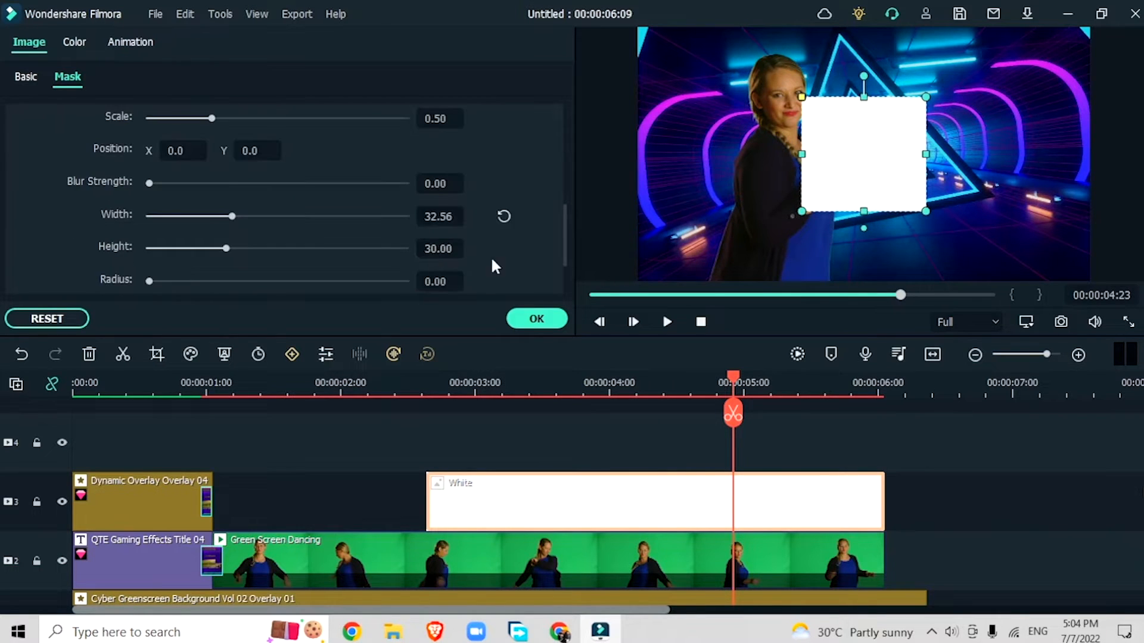
pyautogui.moveTo(152, 230); pyautogui.dragTo(220, 247)
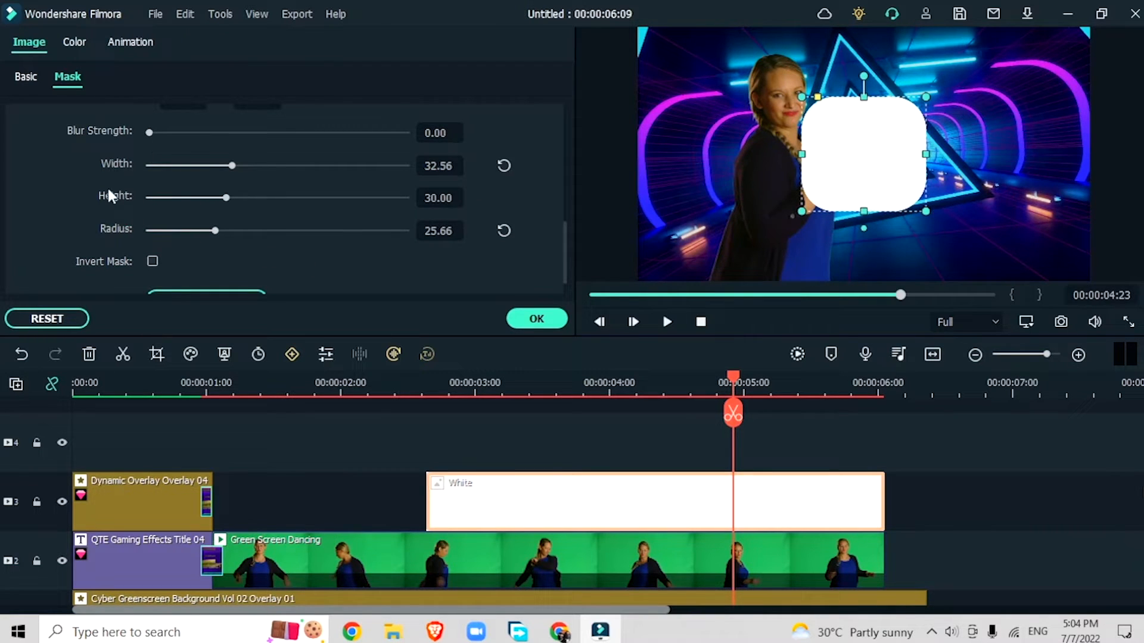
pyautogui.scroll(1, 198, 139)
pyautogui.moveTo(213, 118); pyautogui.dragTo(193, 118)
pyautogui.moveTo(852, 173); pyautogui.dragTo(996, 107)
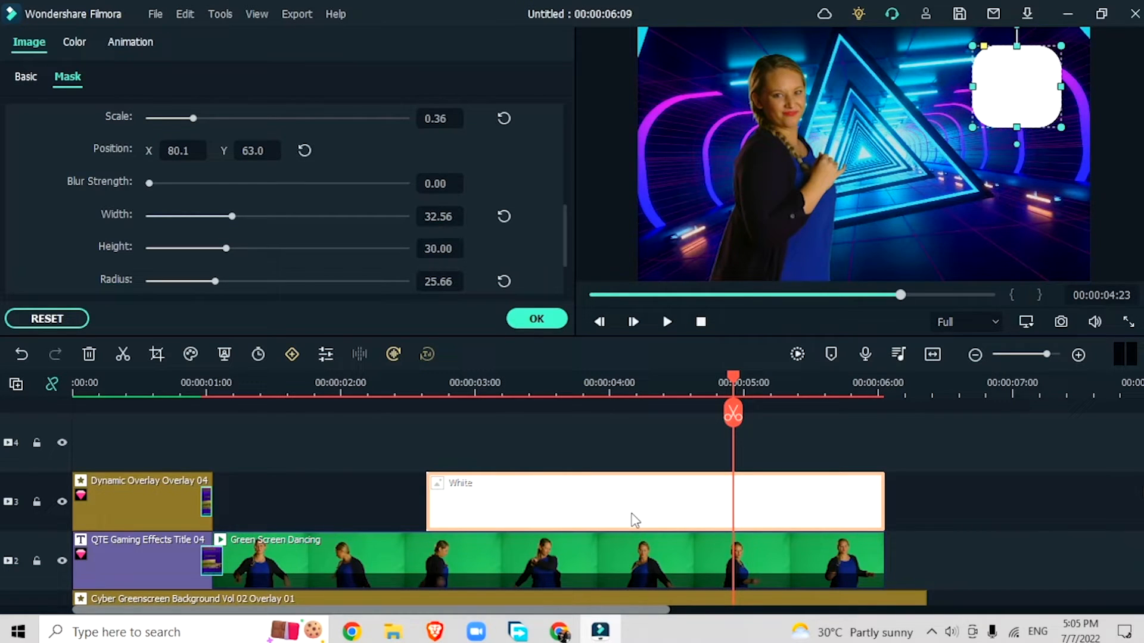
# Duplicate the masked White clip onto higher tracks and arrange four rounded squares in a two-by-two grid, placing one at X 14.1, Y 63.0
pyautogui.click(925, 391)
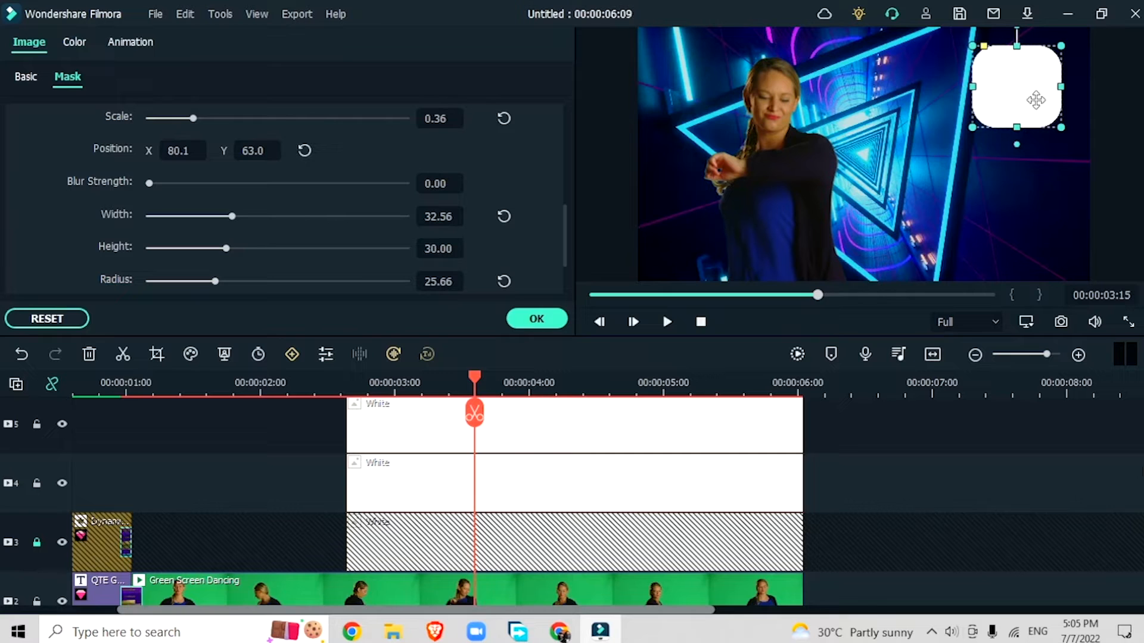
pyautogui.moveTo(182, 151); pyautogui.dragTo(136, 152)
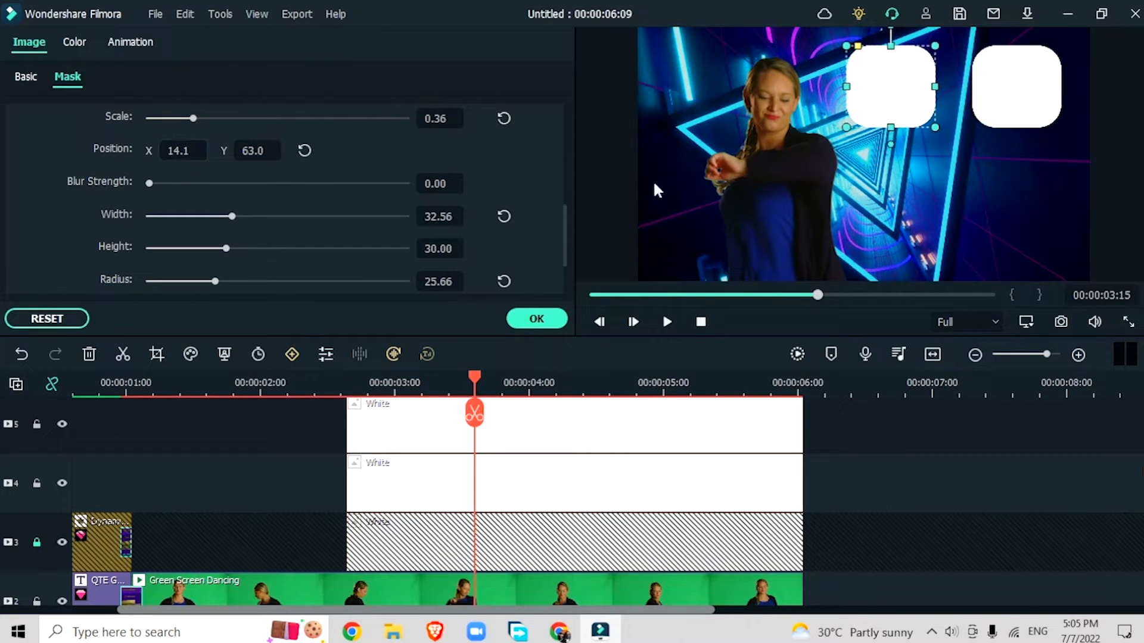
pyautogui.scroll(-1, 410, 508)
pyautogui.scroll(1, 409, 507)
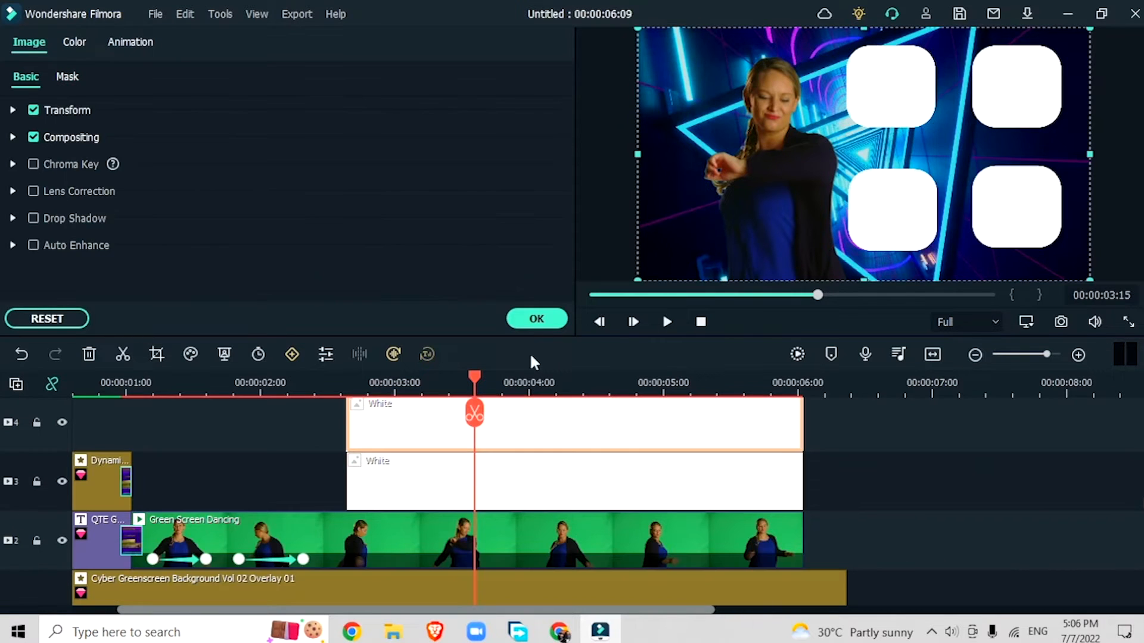
# Apply the Slide Right preset animation to the White clip on the third track, starting at the clip's beginning
pyautogui.click(446, 487)
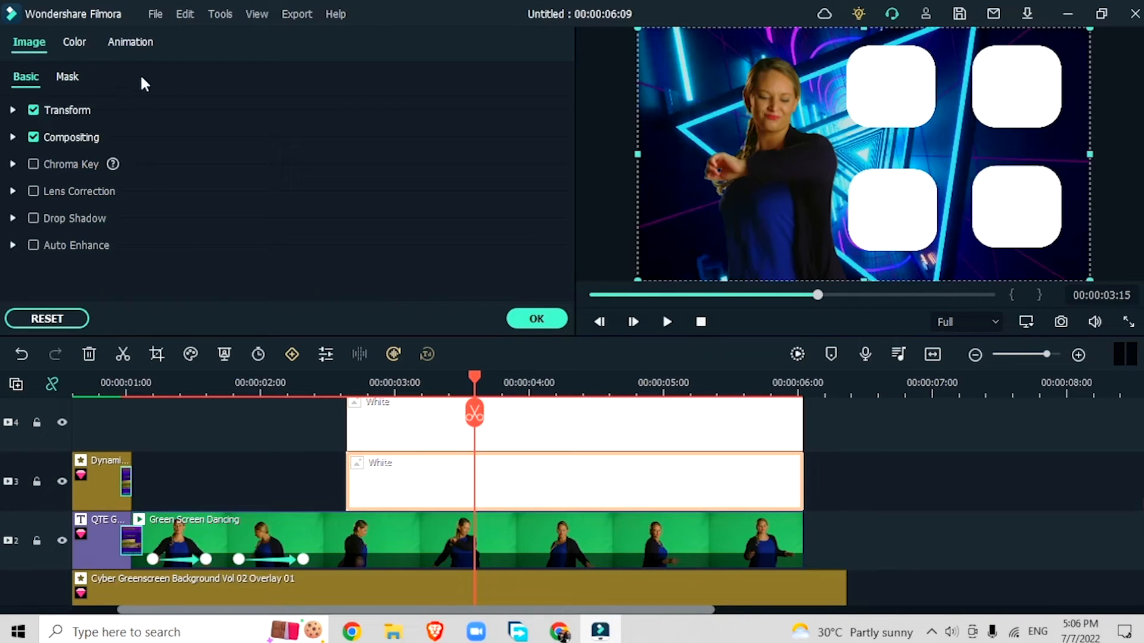
pyautogui.click(136, 41)
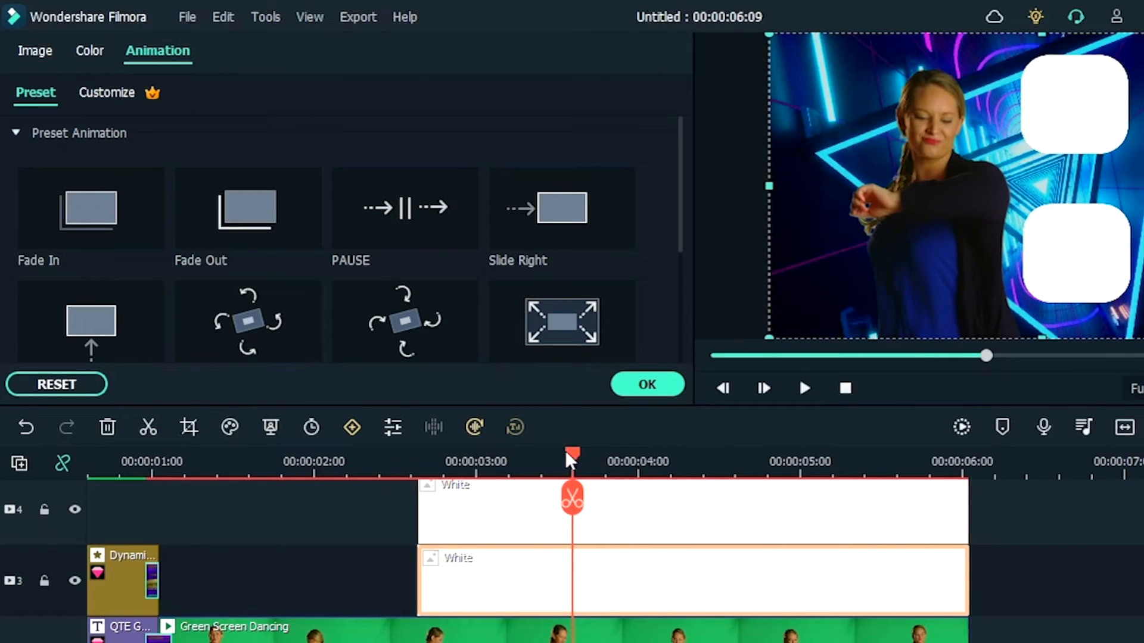
pyautogui.moveTo(571, 455); pyautogui.dragTo(418, 456)
pyautogui.click(597, 223)
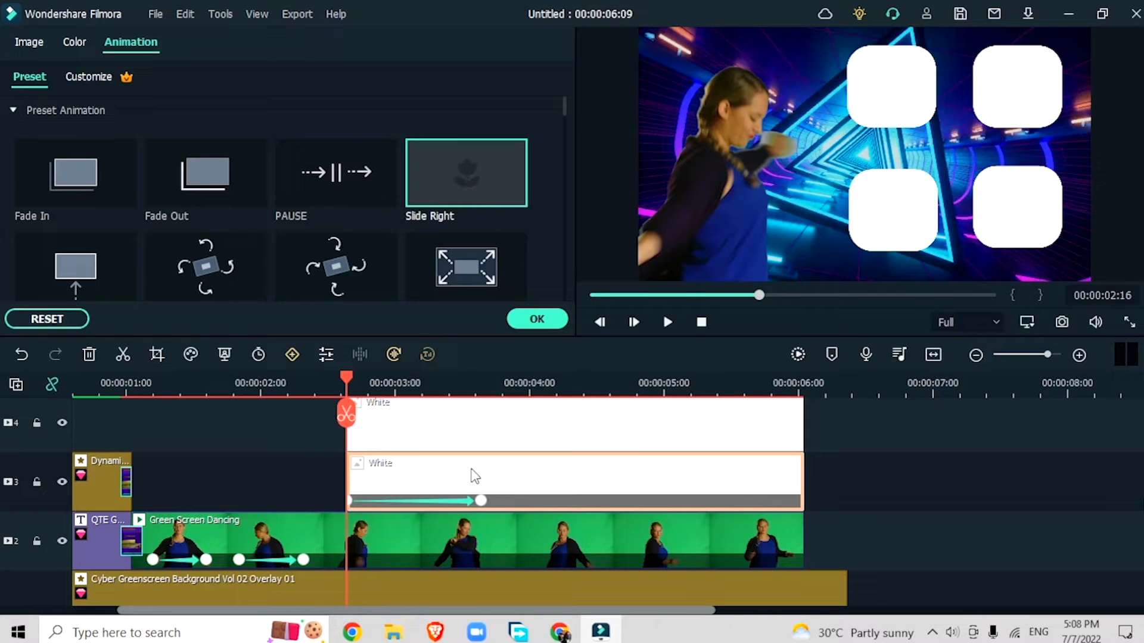
pyautogui.click(470, 442)
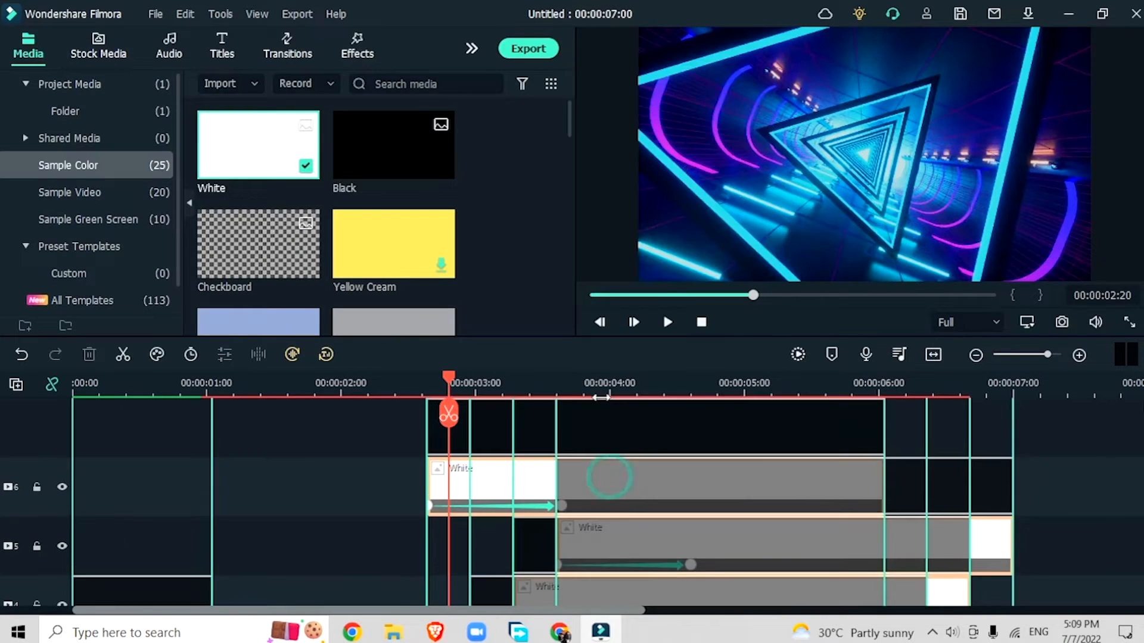
# Move the title, overlay, dancing and White clips up to free several empty tracks above the cyber background
pyautogui.scroll(-3, 556, 530)
pyautogui.scroll(2, 556, 536)
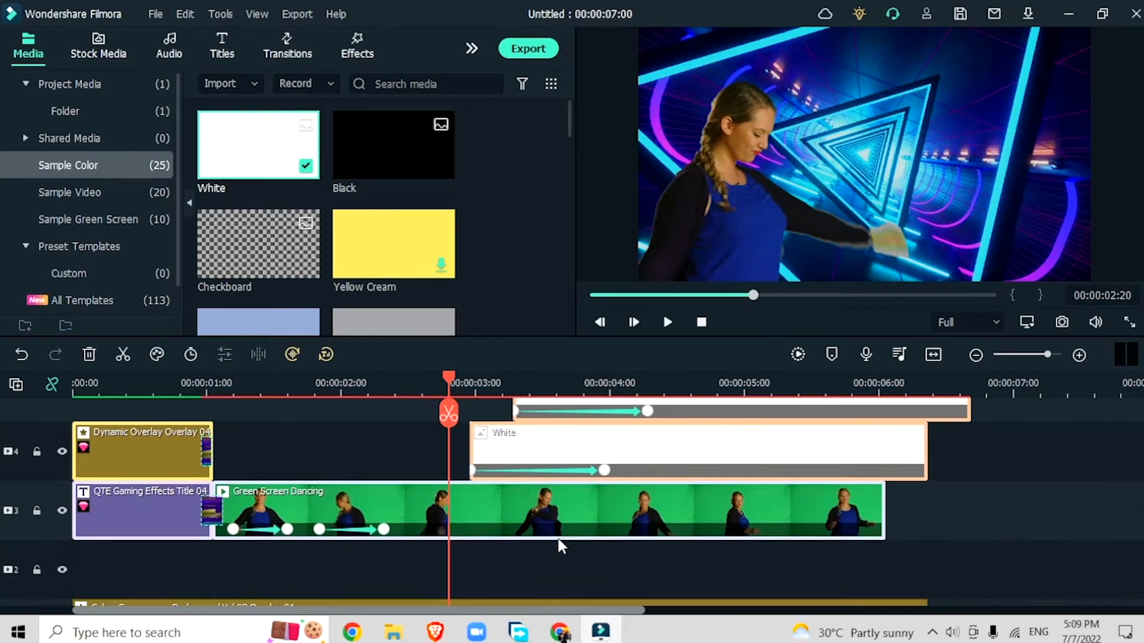
pyautogui.moveTo(655, 523); pyautogui.dragTo(649, 453)
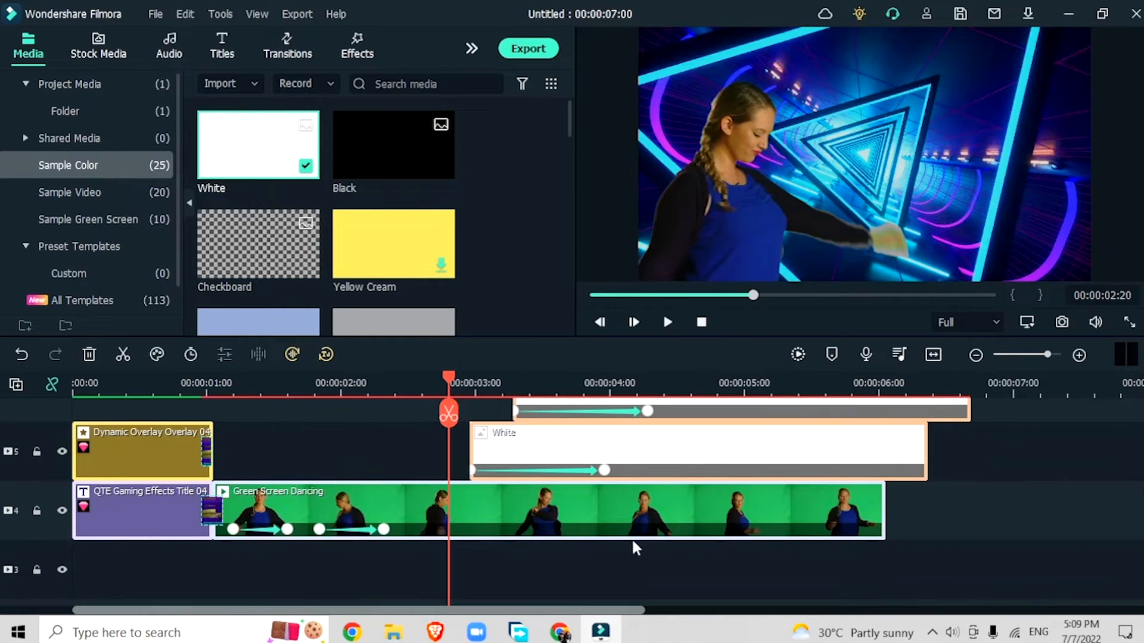
pyautogui.moveTo(635, 518); pyautogui.dragTo(630, 453)
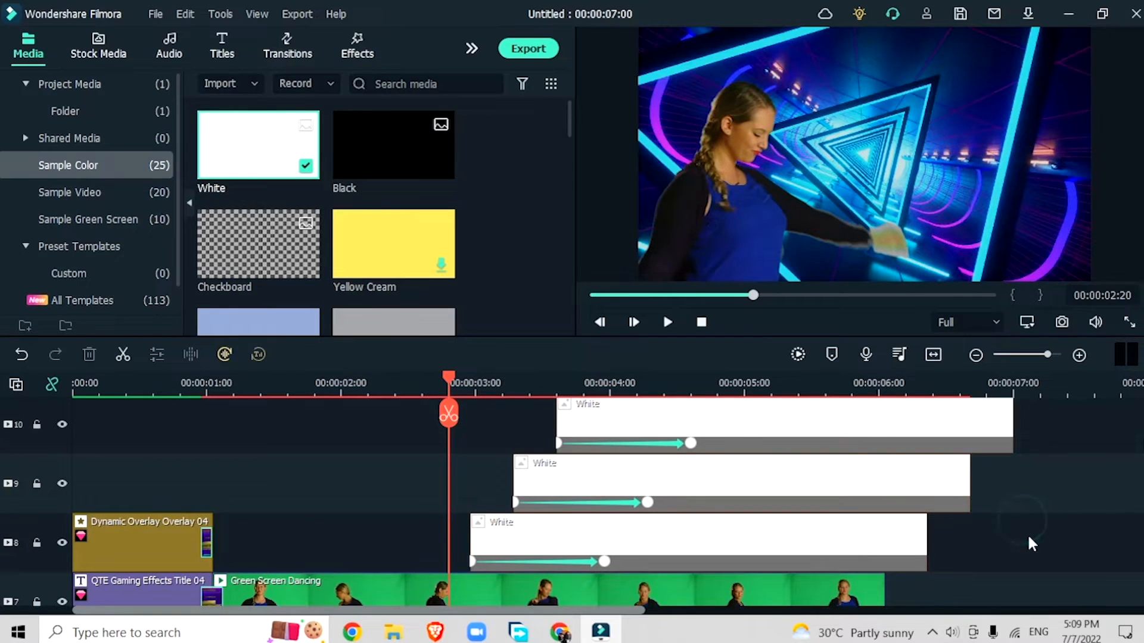
# Select the four White clips together and move them onto the empty tracks beneath the dancing clip
pyautogui.moveTo(1074, 565); pyautogui.dragTo(531, 327)
pyautogui.scroll(-2, 381, 478)
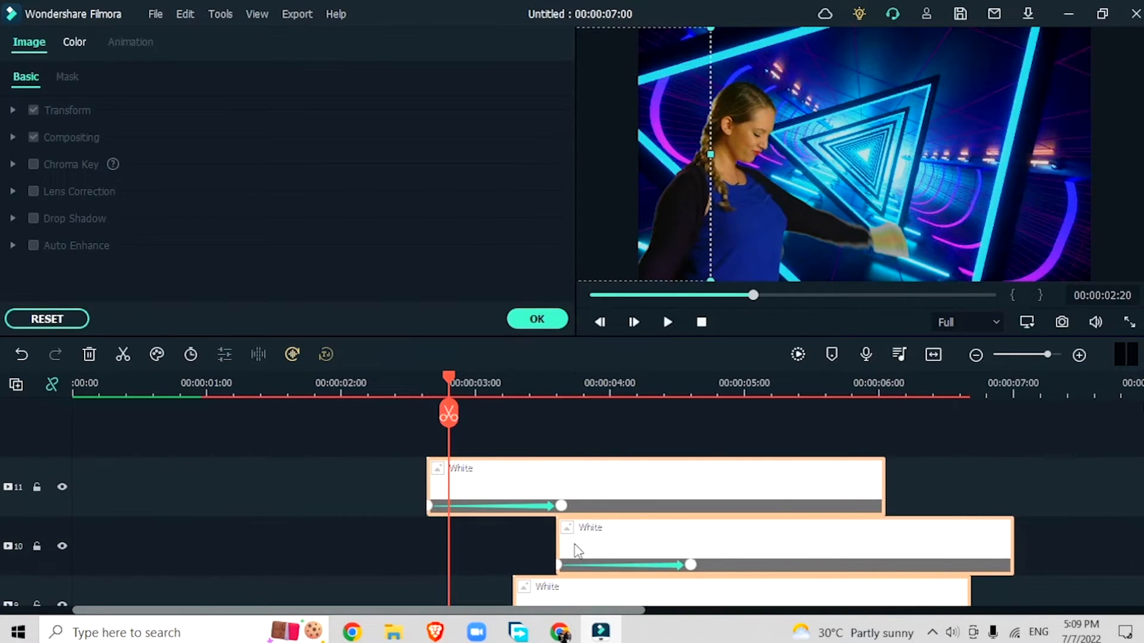
pyautogui.scroll(-1, 590, 524)
pyautogui.moveTo(787, 459); pyautogui.dragTo(734, 552)
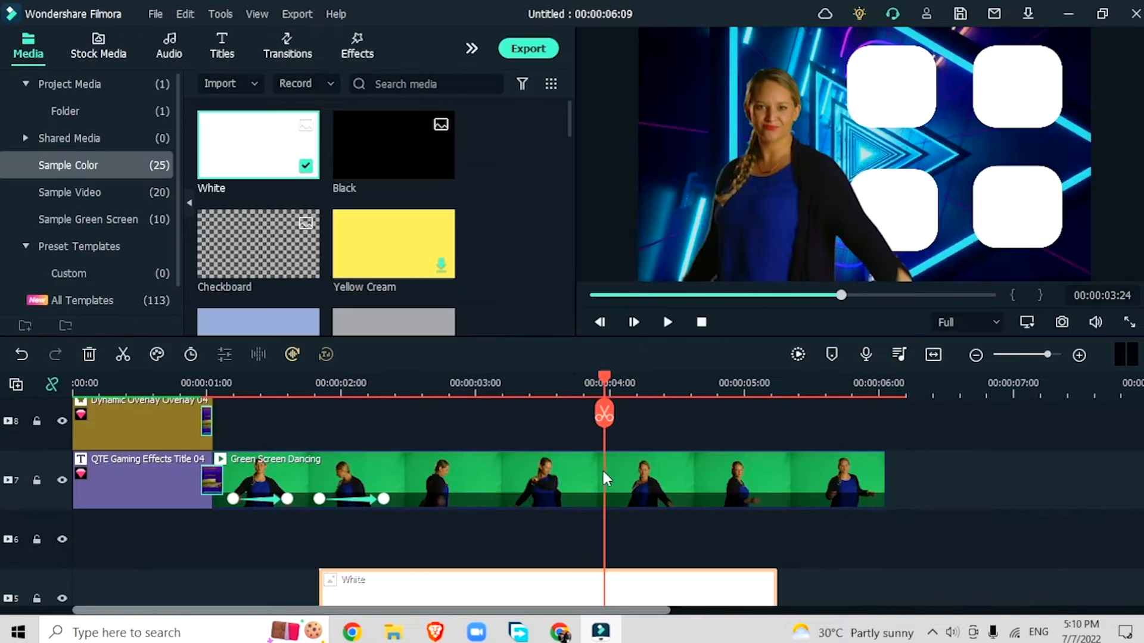
# Extend the dancing clip, the cyber background and the White clips to just over 16 s on the timeline
pyautogui.click(860, 467)
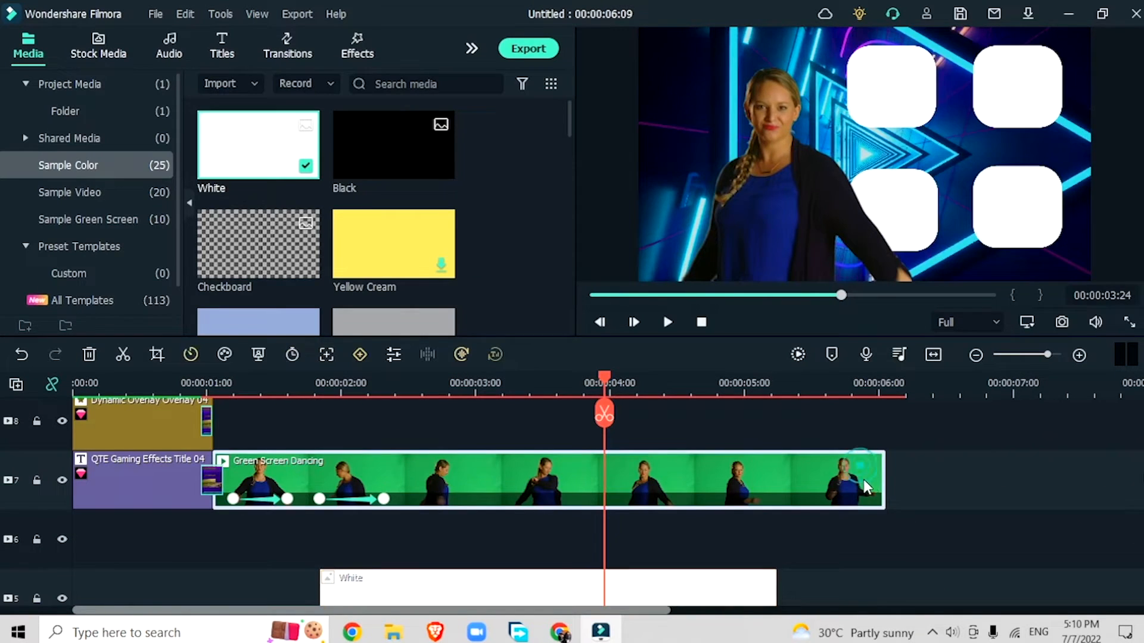
pyautogui.click(976, 356)
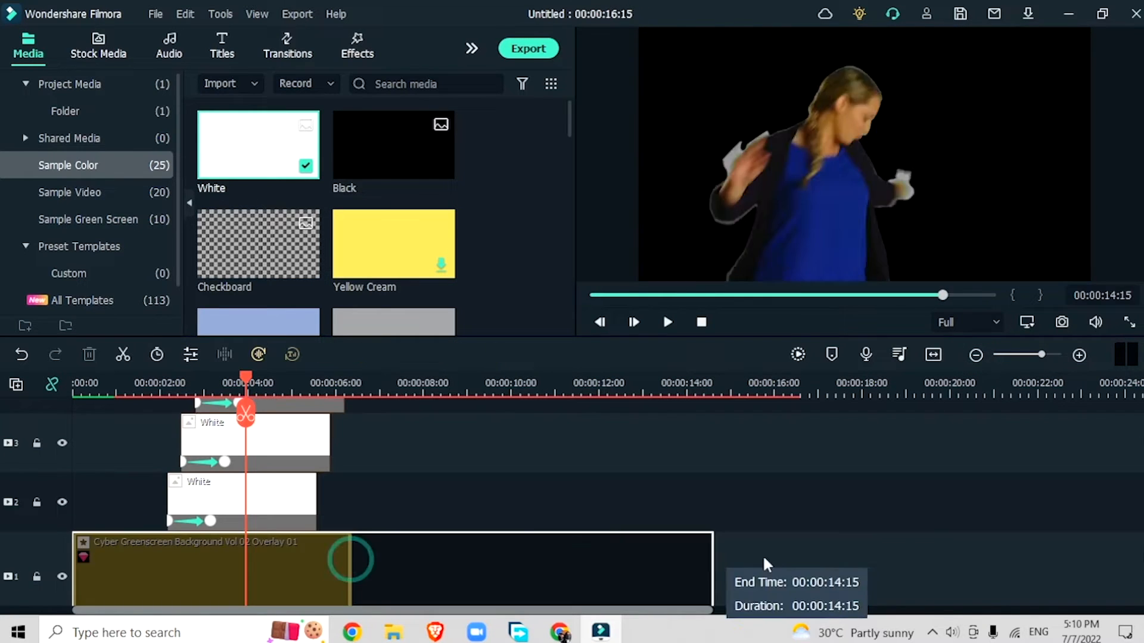
pyautogui.moveTo(762, 556); pyautogui.dragTo(766, 554)
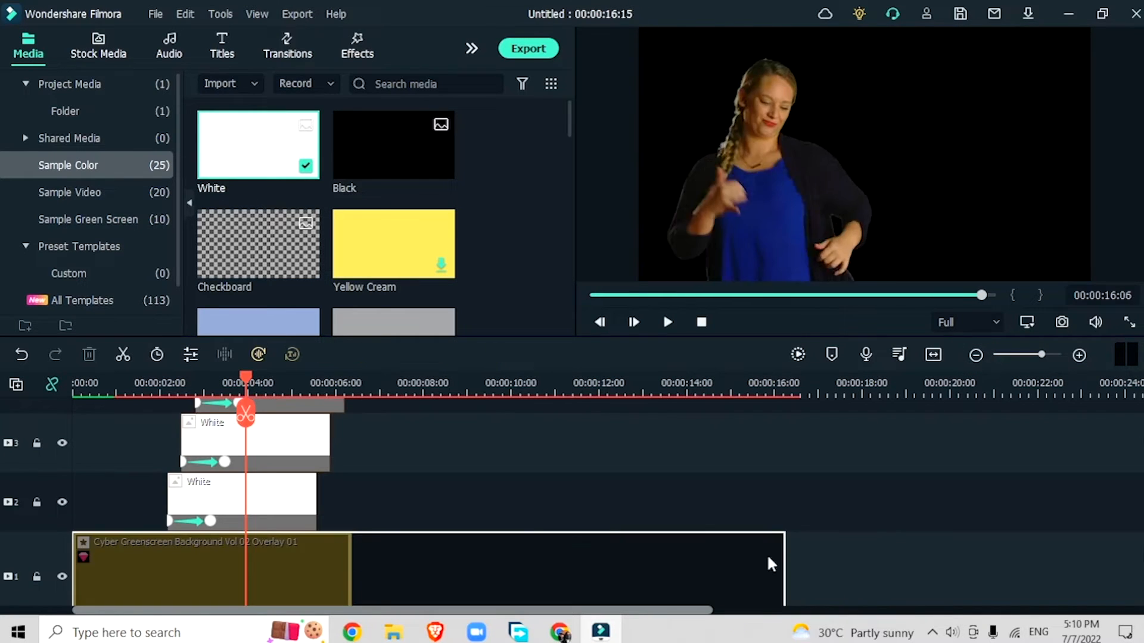
pyautogui.doubleClick(280, 421)
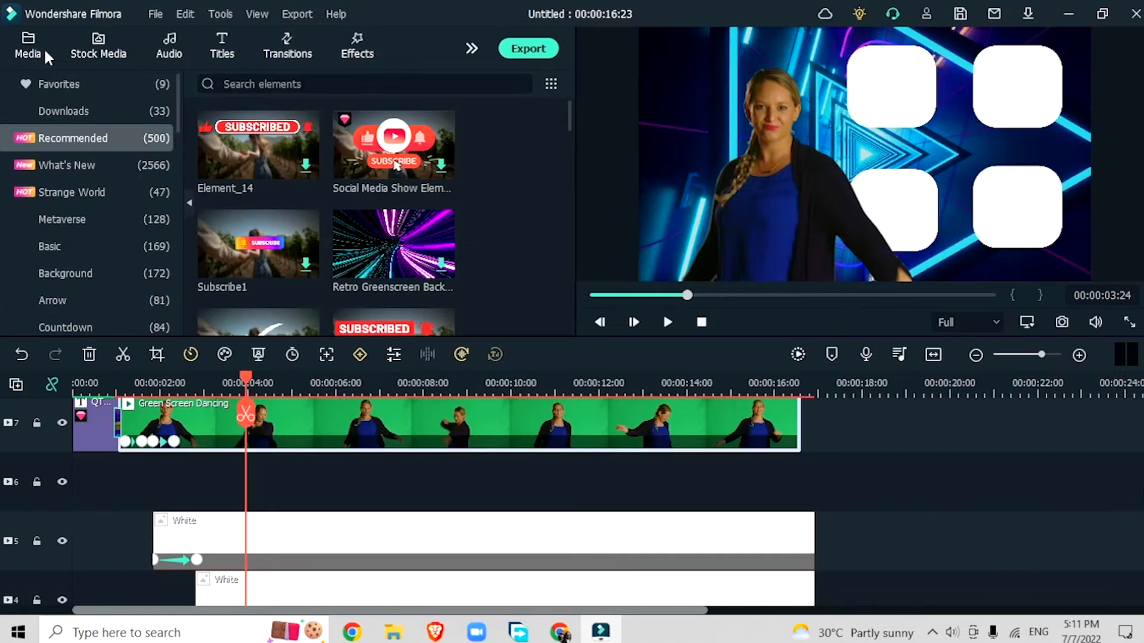
# Download the Rose AR sticker effect and place it above the dancing clip from about 4 s
pyautogui.click(370, 50)
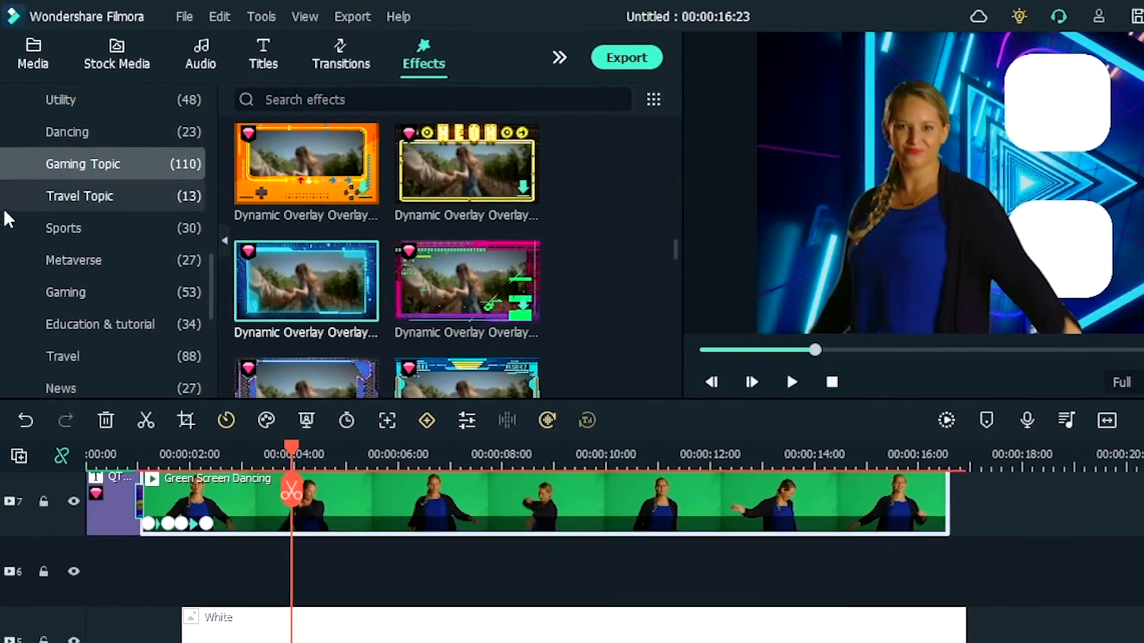
pyautogui.scroll(-5, 26, 225)
pyautogui.scroll(8, 52, 241)
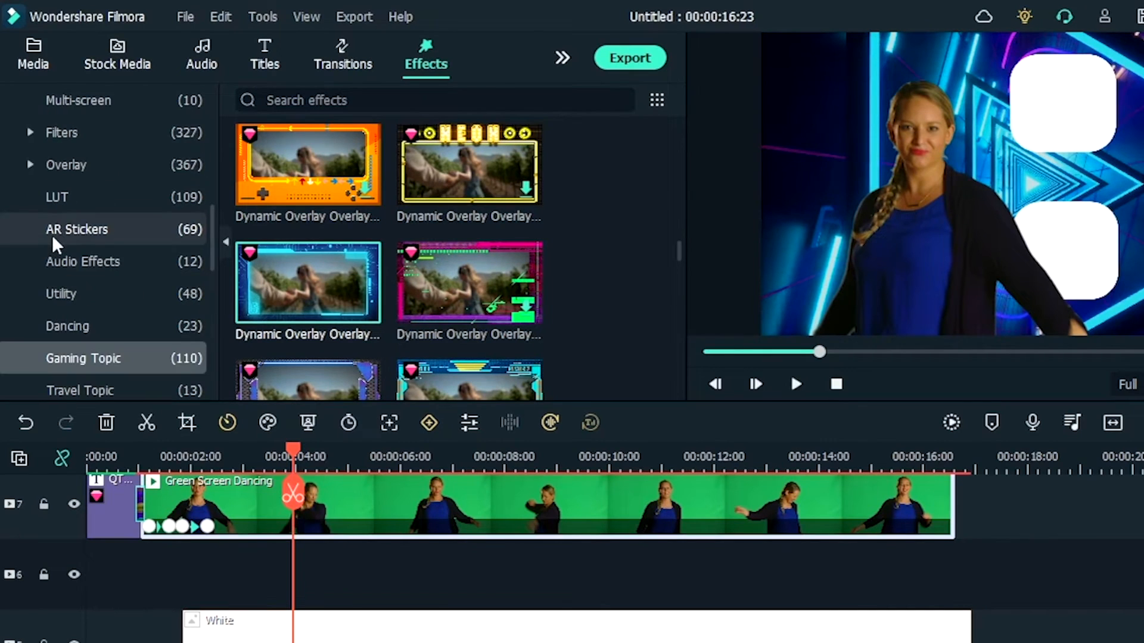
pyautogui.click(107, 232)
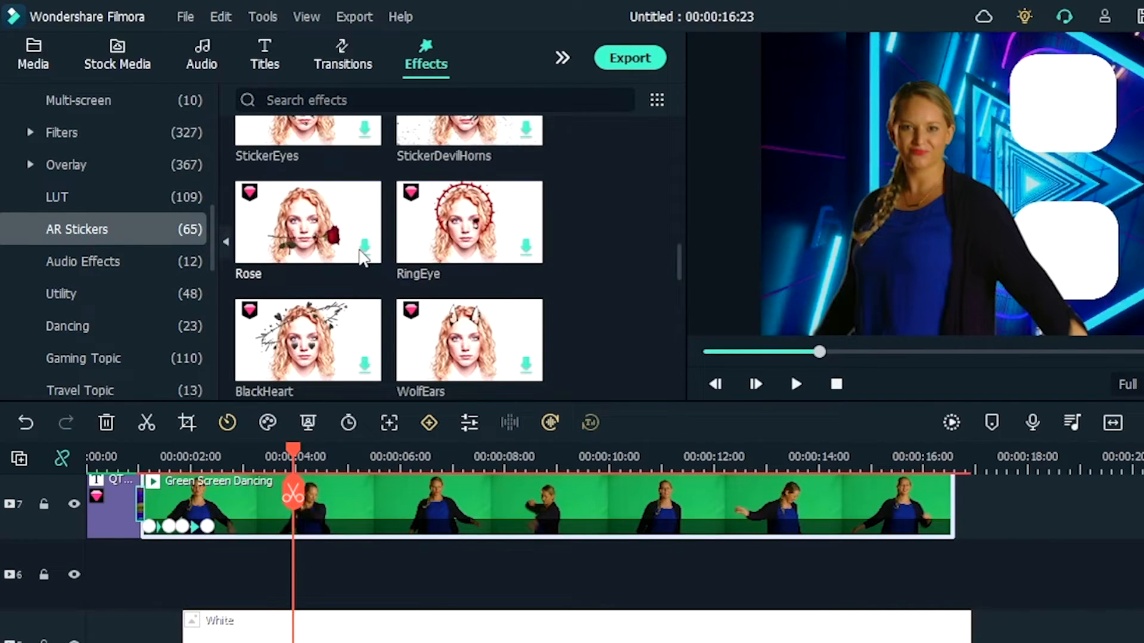
pyautogui.click(364, 246)
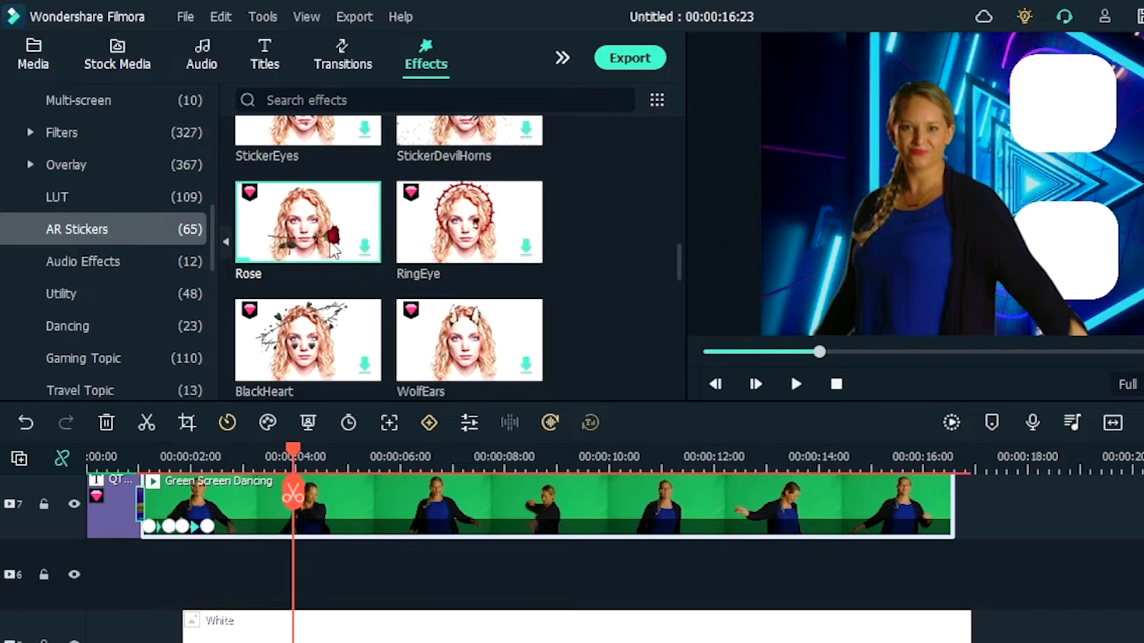
pyautogui.moveTo(334, 250); pyautogui.dragTo(294, 578)
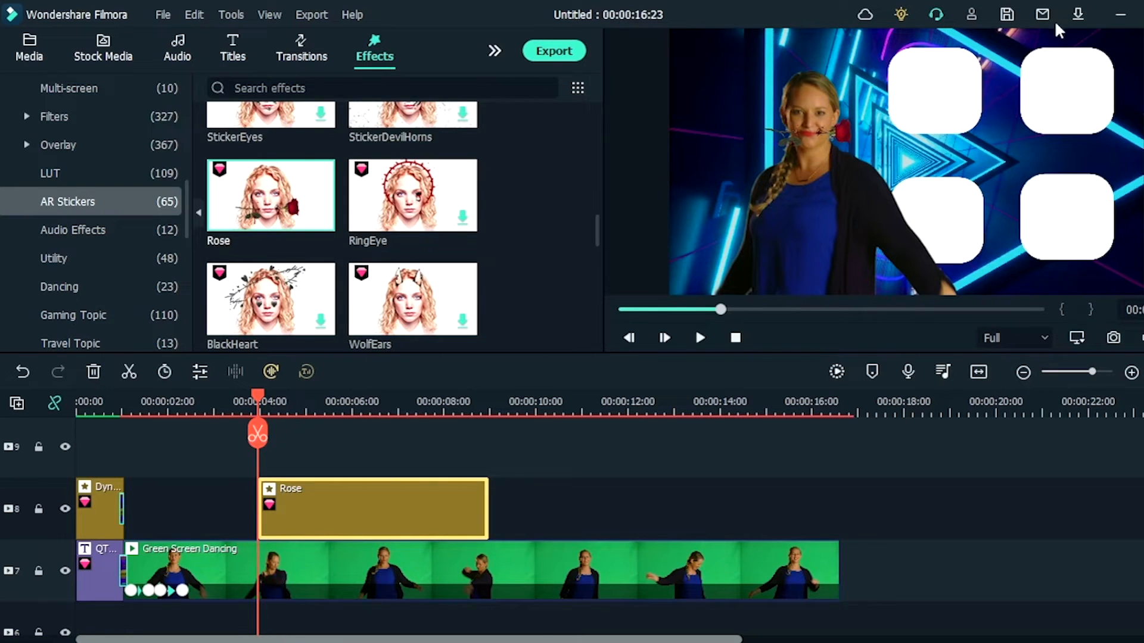
# Trim the Rose effect to about 5.8 s and line up the MageHat, Angel and Butterflies AR stickers after it
pyautogui.scroll(-2, 310, 494)
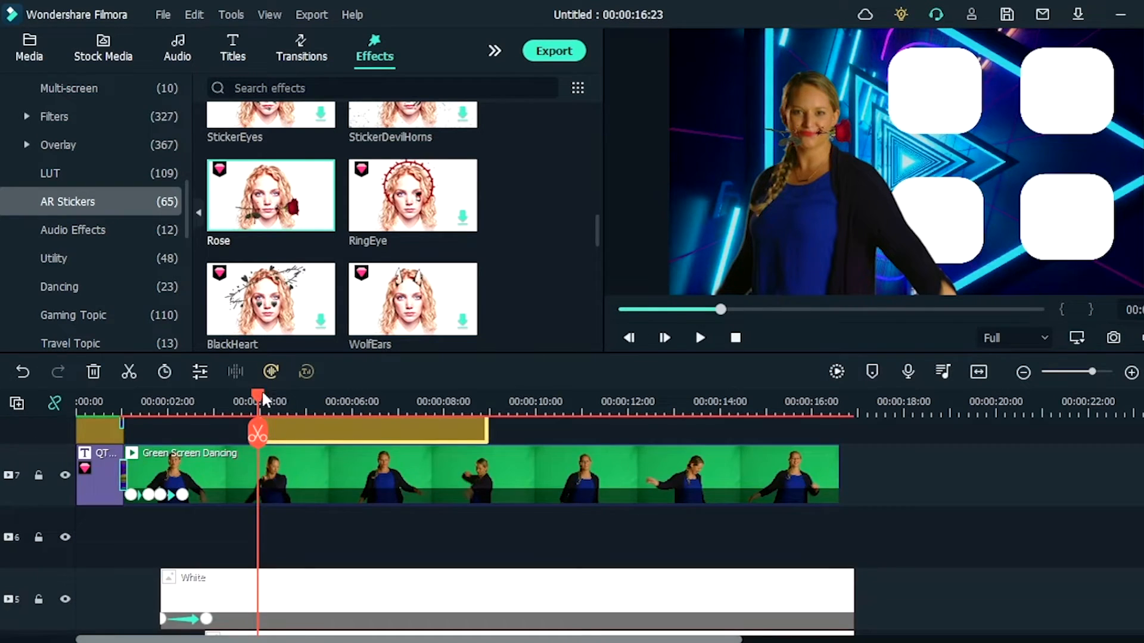
pyautogui.scroll(3, 338, 488)
pyautogui.moveTo(262, 403); pyautogui.dragTo(342, 403)
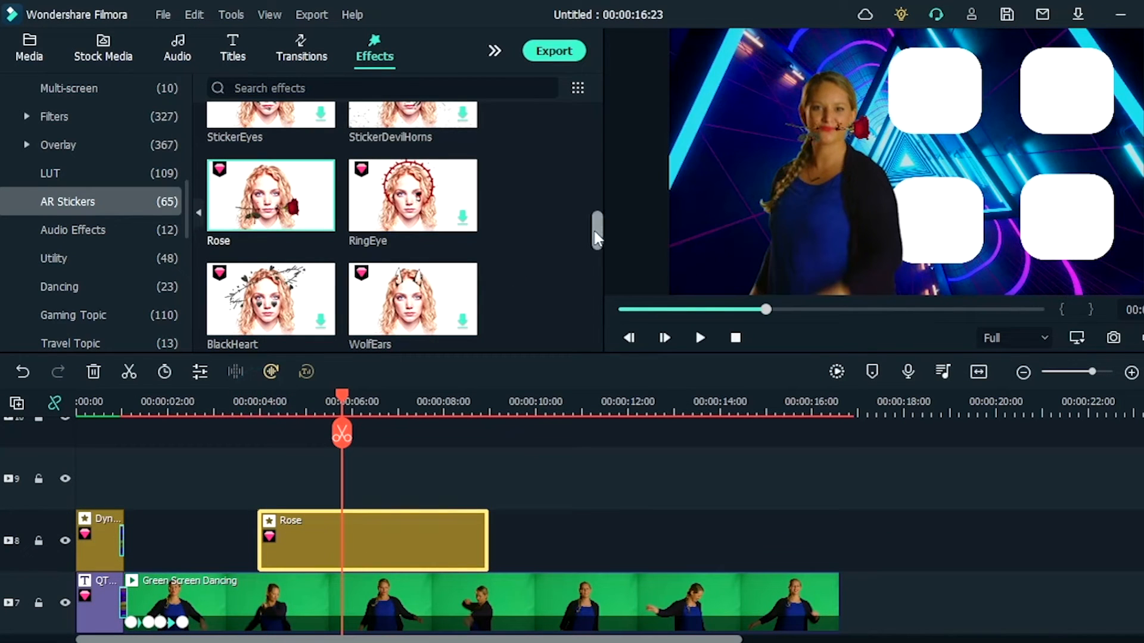
pyautogui.scroll(-5, 298, 283)
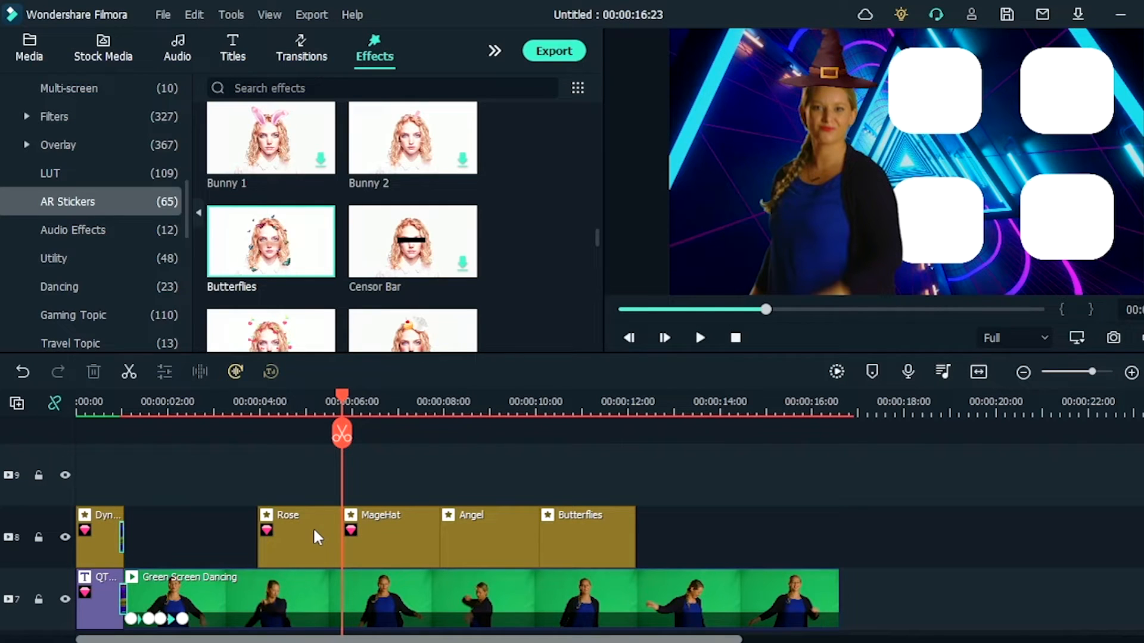
# Add a Giphy rose sticker on track 6 beneath the Rose effect and lock tracks 7 and 8
pyautogui.click(103, 48)
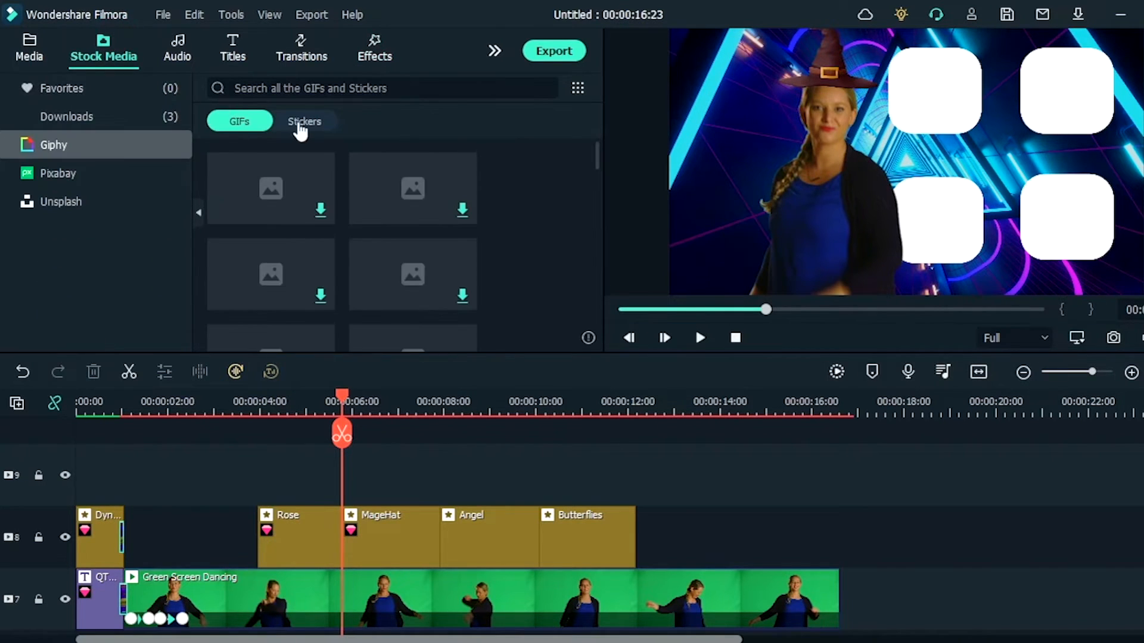
pyautogui.click(300, 124)
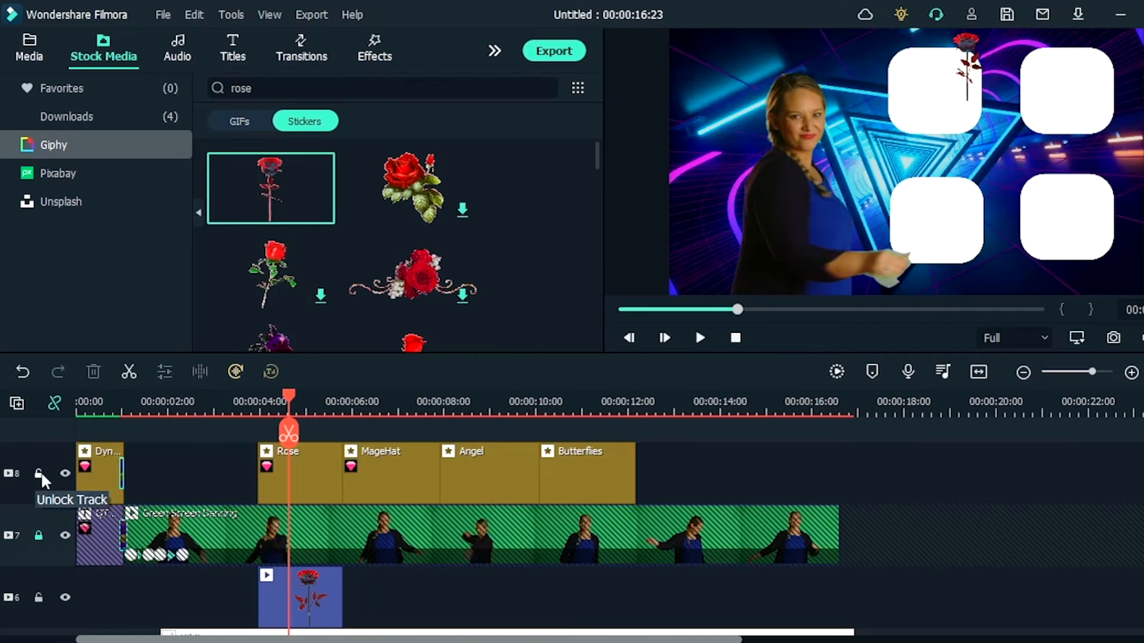
pyautogui.click(40, 474)
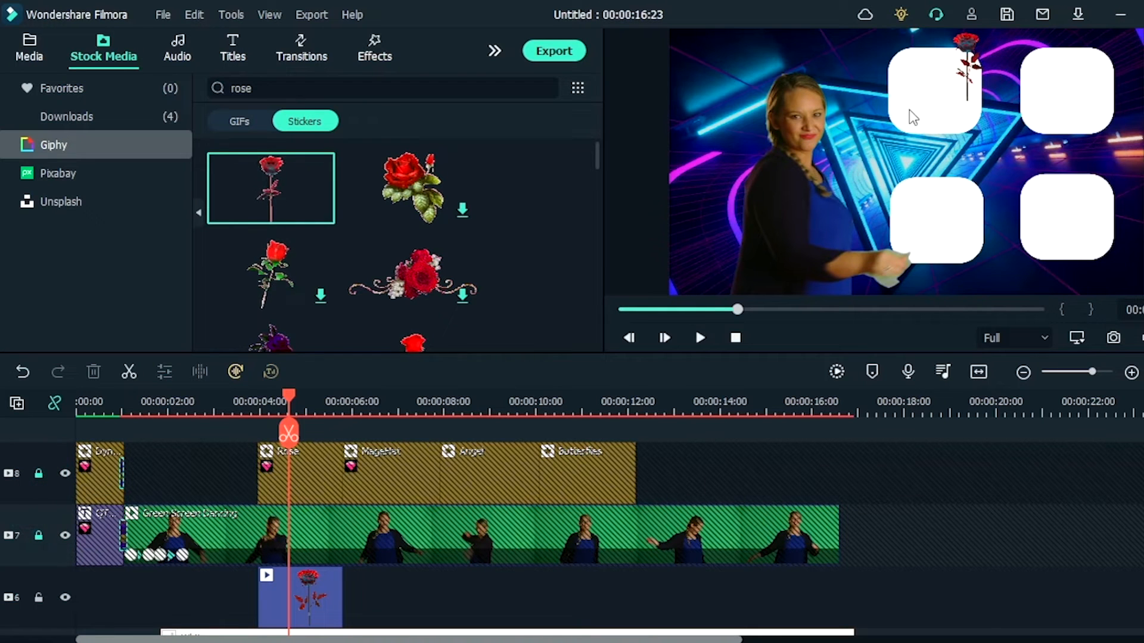
# Move the rose sticker into the upper-left white box in the preview and scale it to fit inside
pyautogui.click(968, 46)
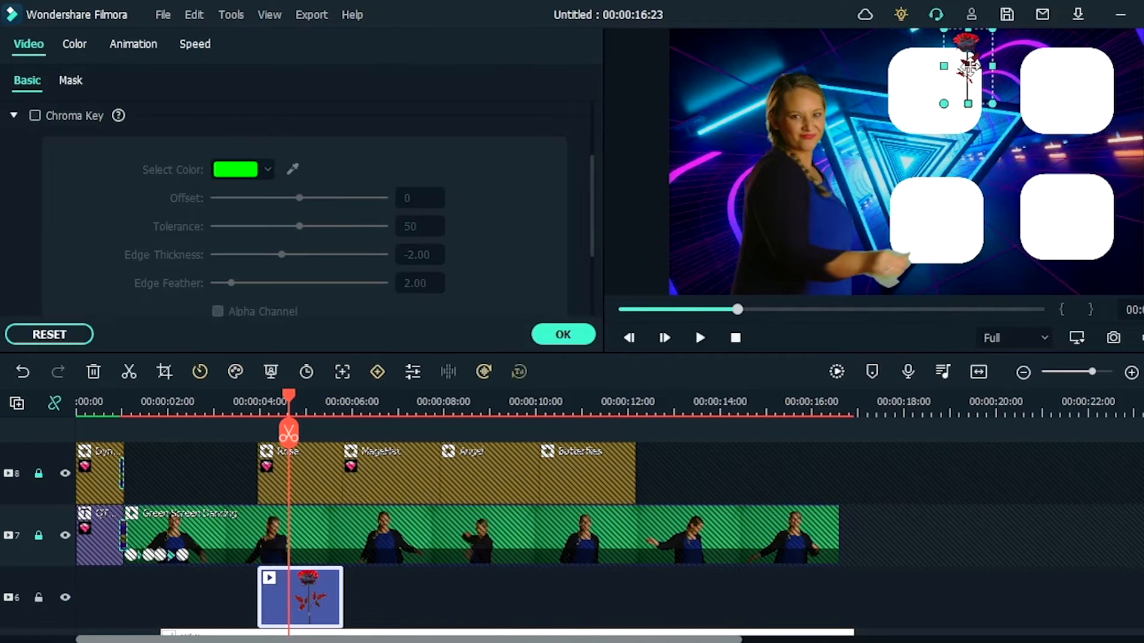
pyautogui.moveTo(970, 60); pyautogui.dragTo(949, 91)
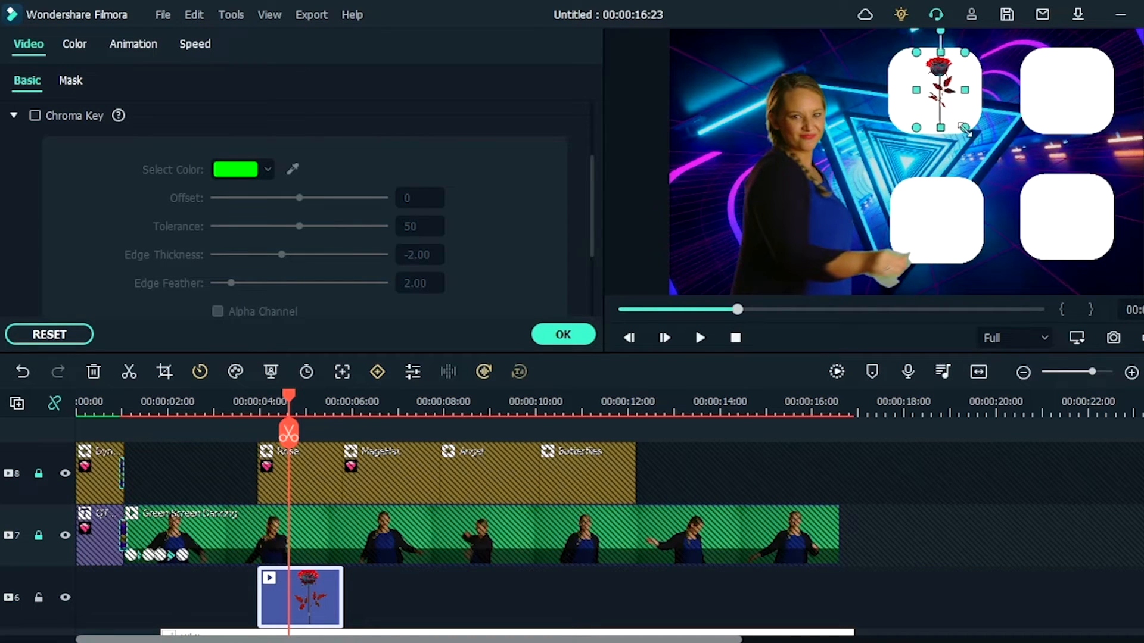
pyautogui.moveTo(963, 129); pyautogui.dragTo(959, 125)
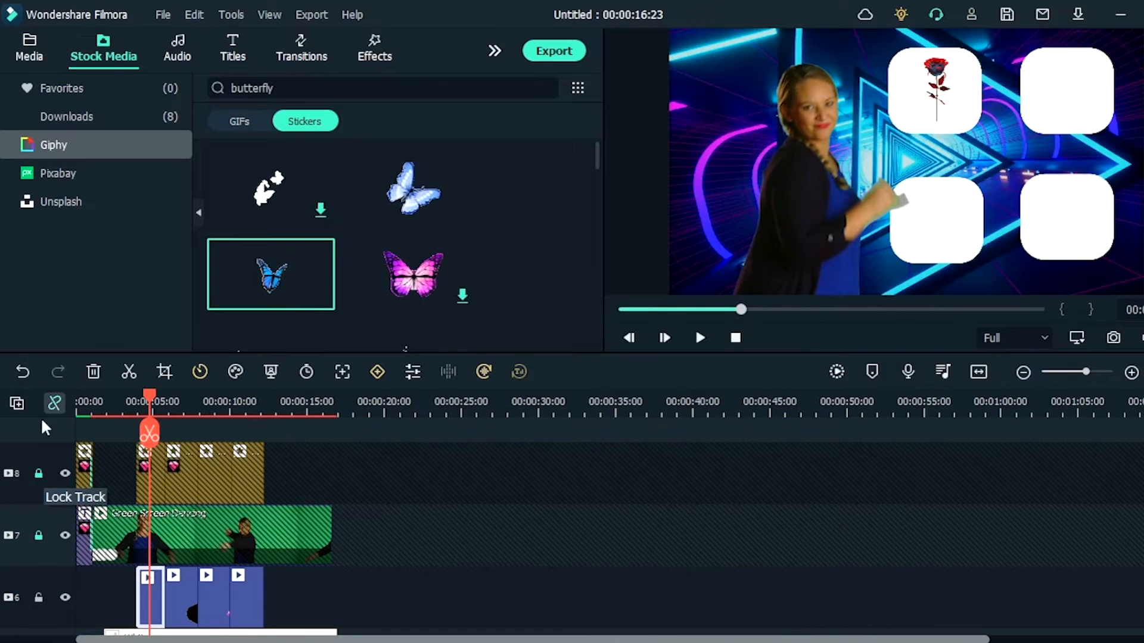
# Unlock tracks 7 and 8 and shift the effect, dancing and sticker clips up to free tracks above the White clips
pyautogui.click(38, 473)
pyautogui.click(38, 535)
pyautogui.click(521, 553)
pyautogui.click(352, 549)
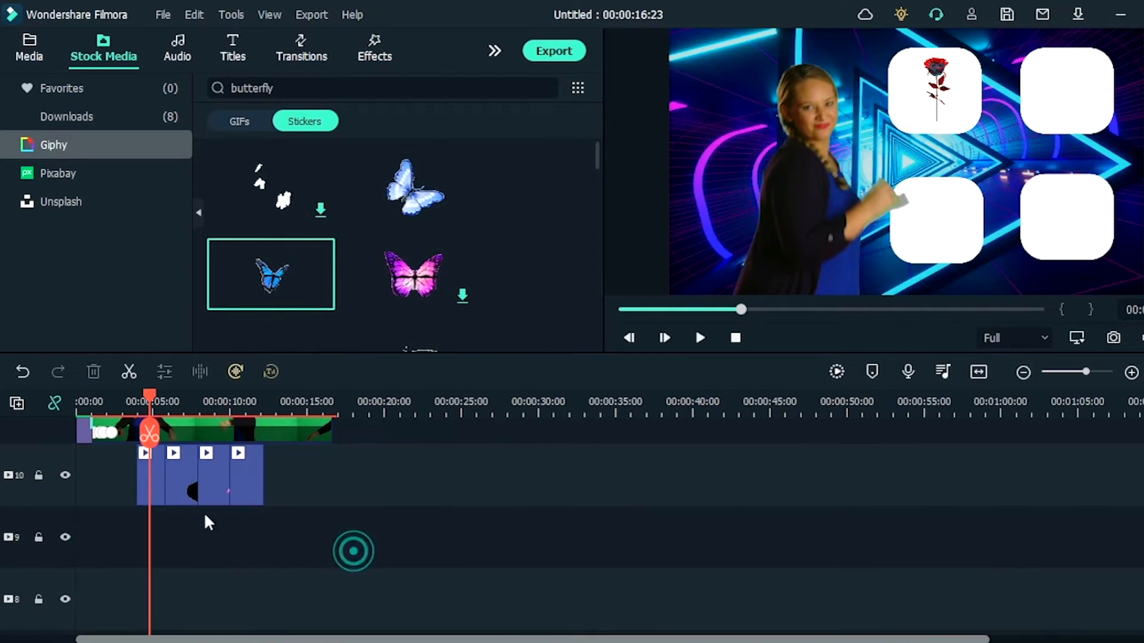
# Paste a copy of the rose sticker on its own track at about 21 s, clear of the other clips
pyautogui.click(147, 485)
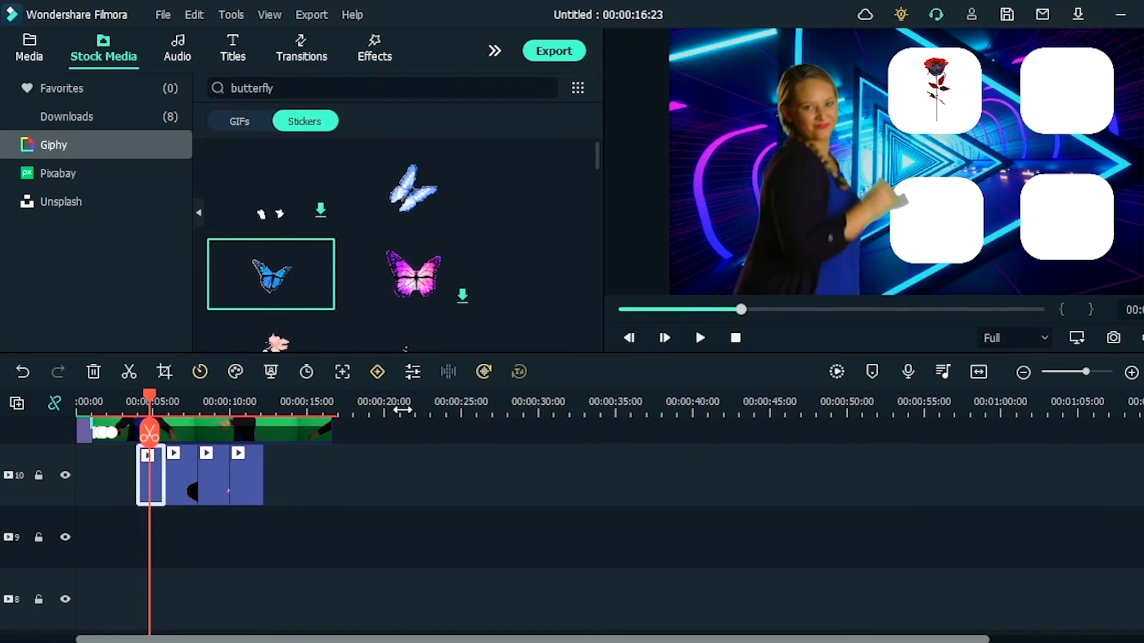
pyautogui.click(402, 432)
pyautogui.hotkey('ctrl', 'v')
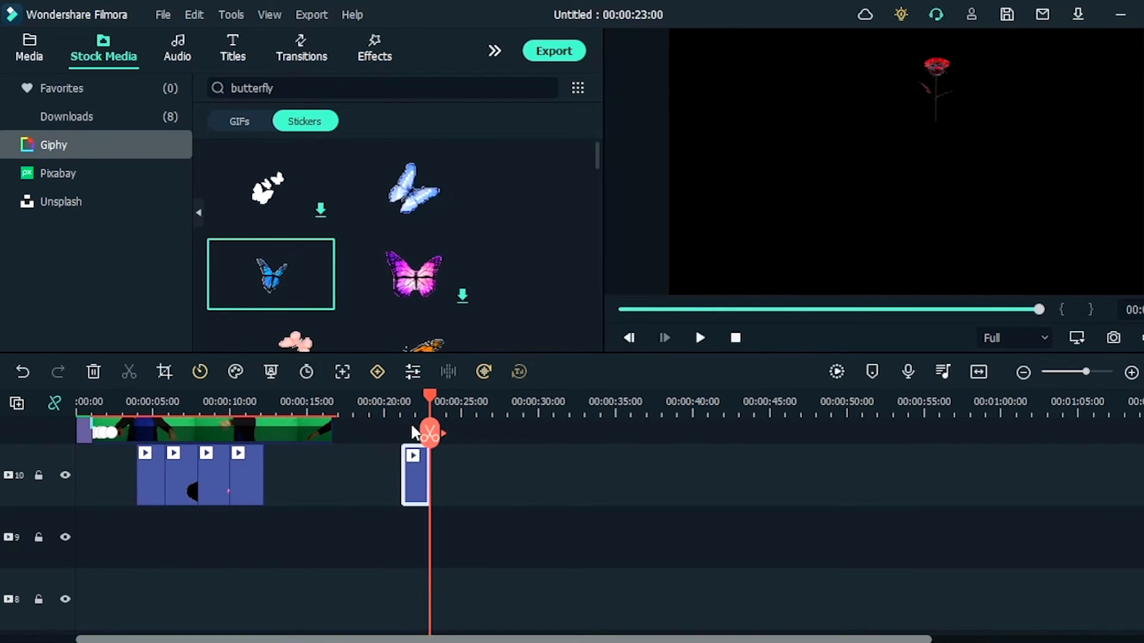
# Add a freeze frame at the end of the copied rose and trim away the moving part before it
pyautogui.rightClick(421, 490)
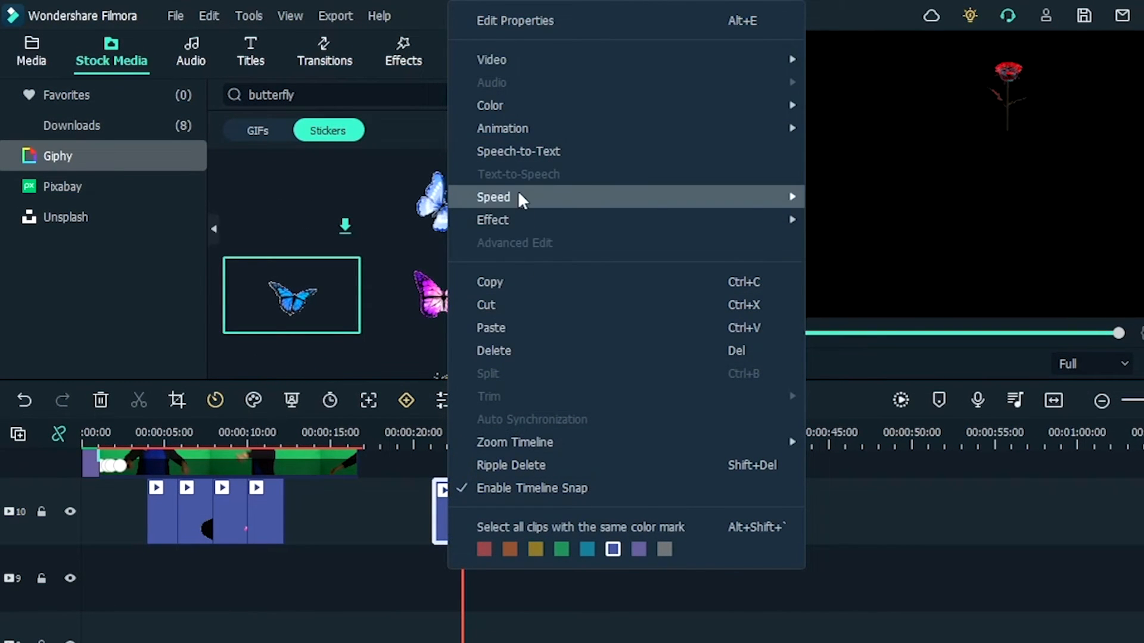
pyautogui.moveTo(517, 197)
pyautogui.click(880, 248)
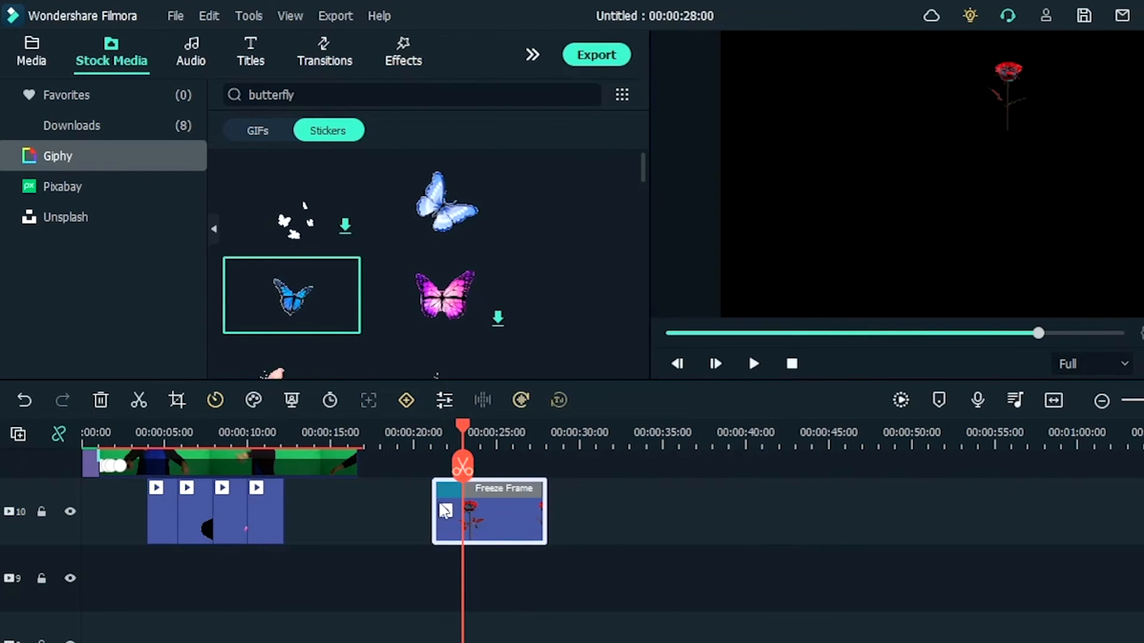
pyautogui.moveTo(431, 496); pyautogui.dragTo(466, 510)
# Move the frozen rose to track 6, start it with the White clip below and stretch its freeze frame to that clip's end
pyautogui.scroll(3, 221, 592)
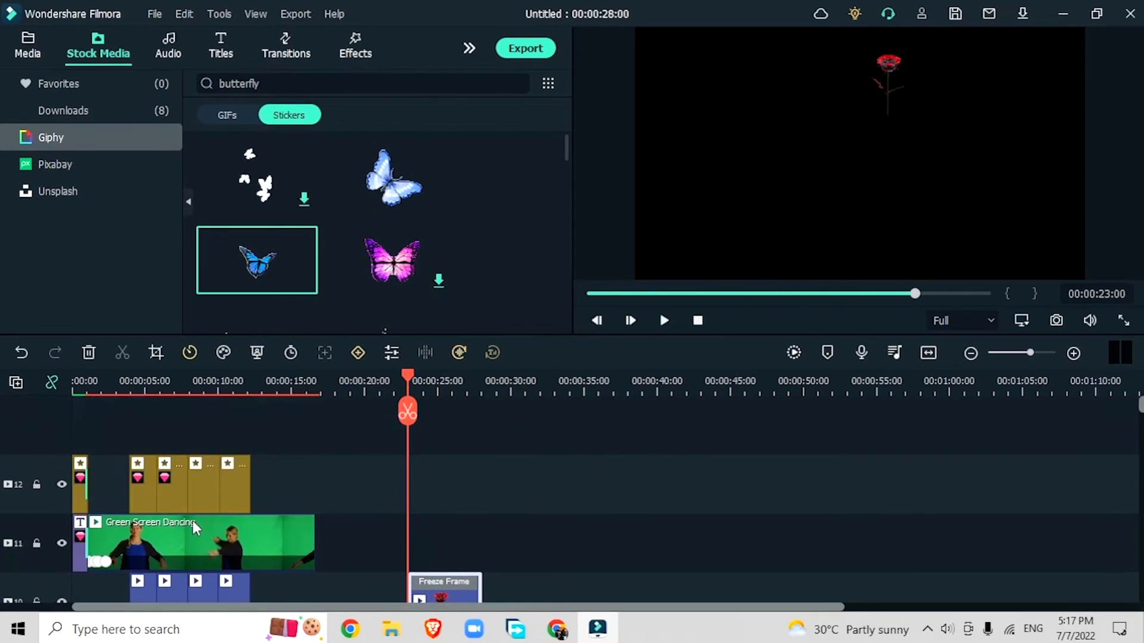
pyautogui.scroll(-5, 196, 518)
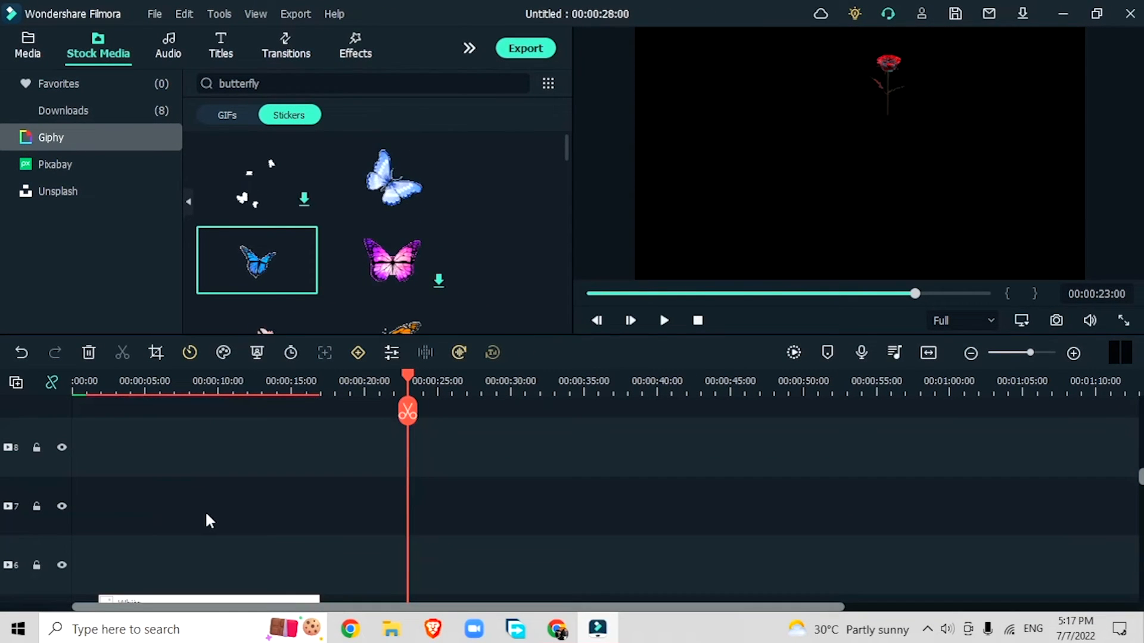
pyautogui.scroll(3, 191, 527)
pyautogui.moveTo(444, 458); pyautogui.dragTo(151, 578)
pyautogui.scroll(-3, 150, 576)
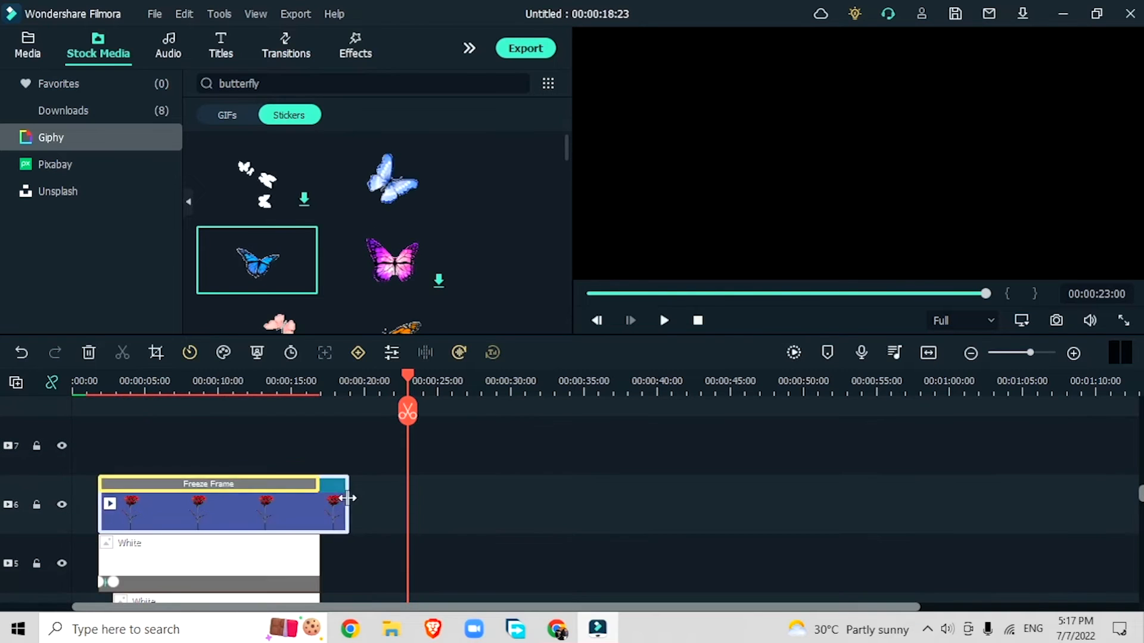
# Trim the leftover tail of the frozen rose clip on track 6 to the end of the White clip below
pyautogui.moveTo(347, 498); pyautogui.dragTo(320, 505)
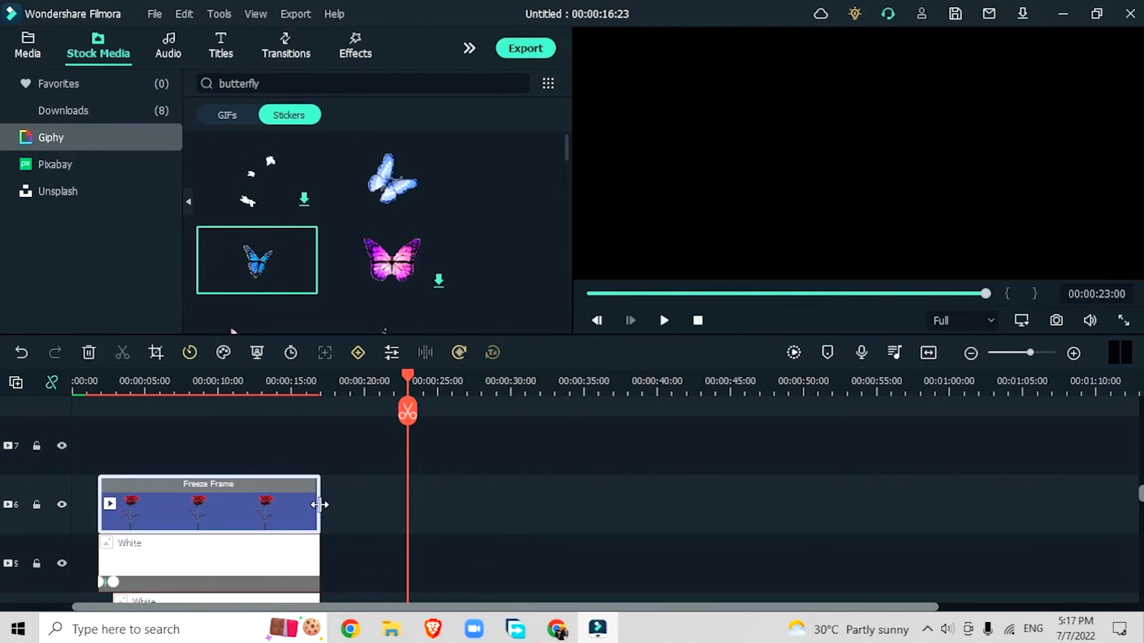
pyautogui.click(248, 386)
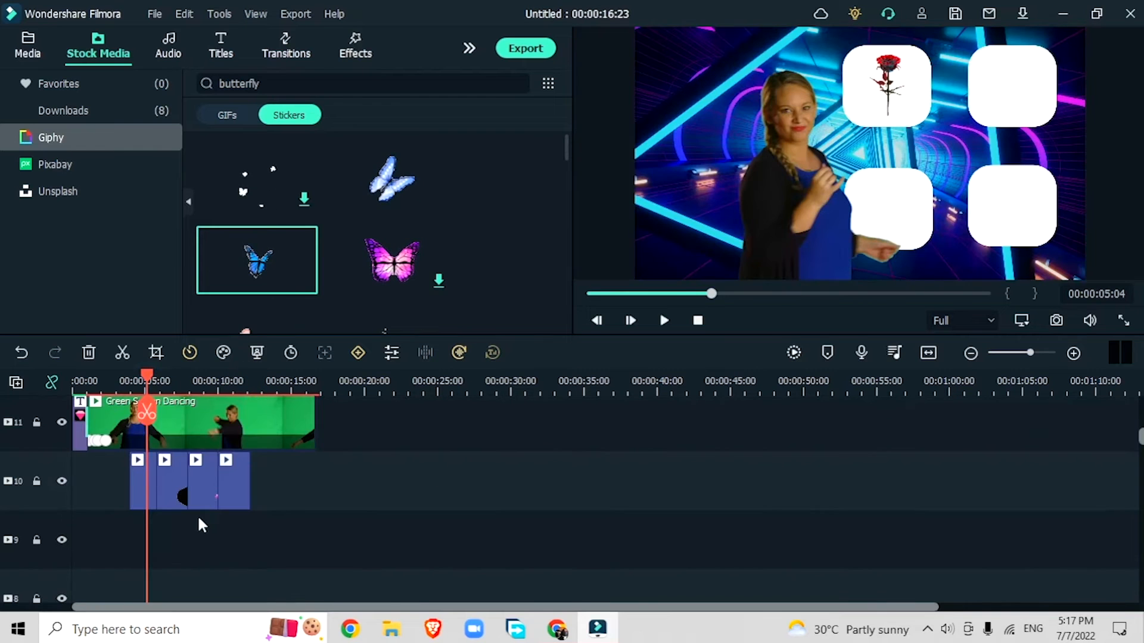
pyautogui.scroll(-2, 137, 466)
pyautogui.moveTo(147, 375); pyautogui.dragTo(156, 377)
pyautogui.click(180, 400)
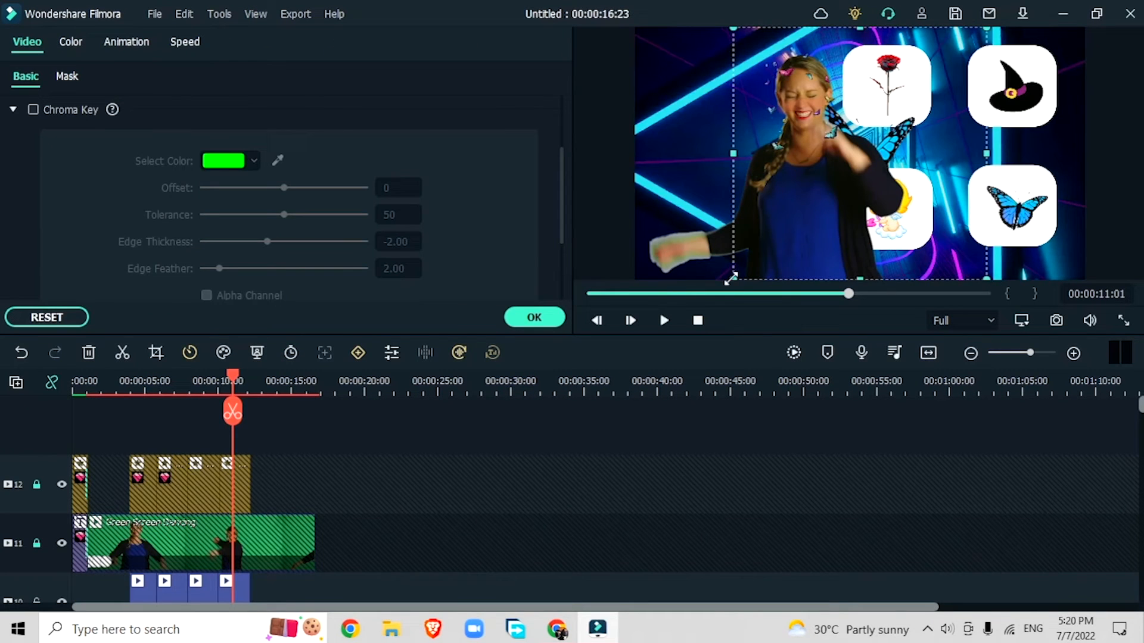
# Shrink the butterfly freeze-frame sticker and centre it inside the lower-right white box
pyautogui.moveTo(731, 279); pyautogui.dragTo(866, 147)
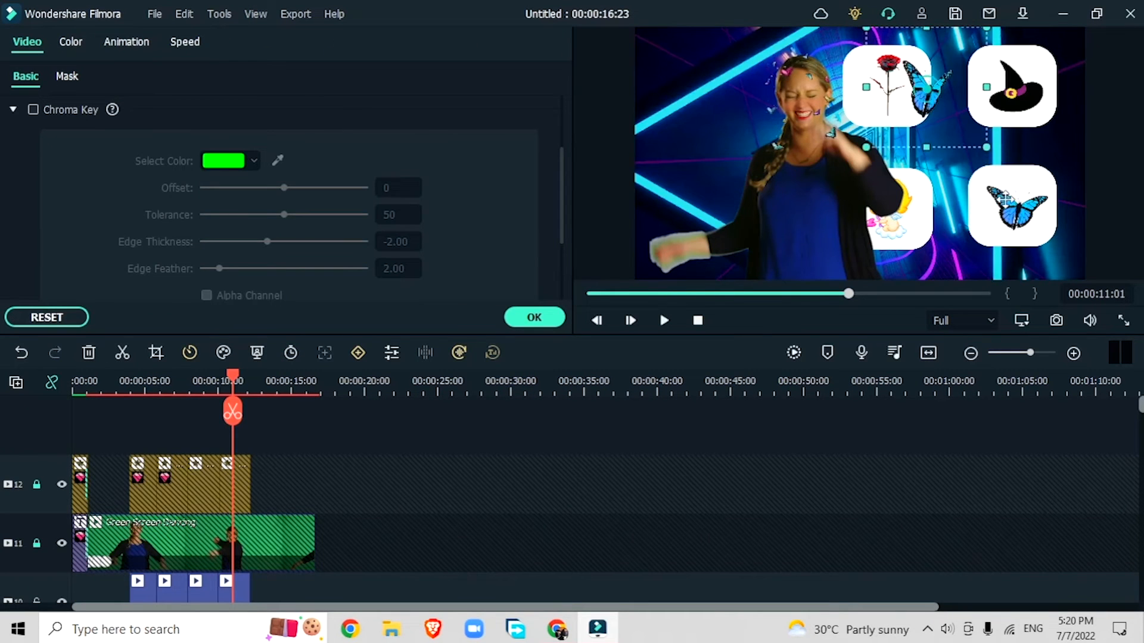
pyautogui.moveTo(926, 88); pyautogui.dragTo(1016, 214)
pyautogui.moveTo(1076, 273); pyautogui.dragTo(1067, 264)
pyautogui.click(535, 317)
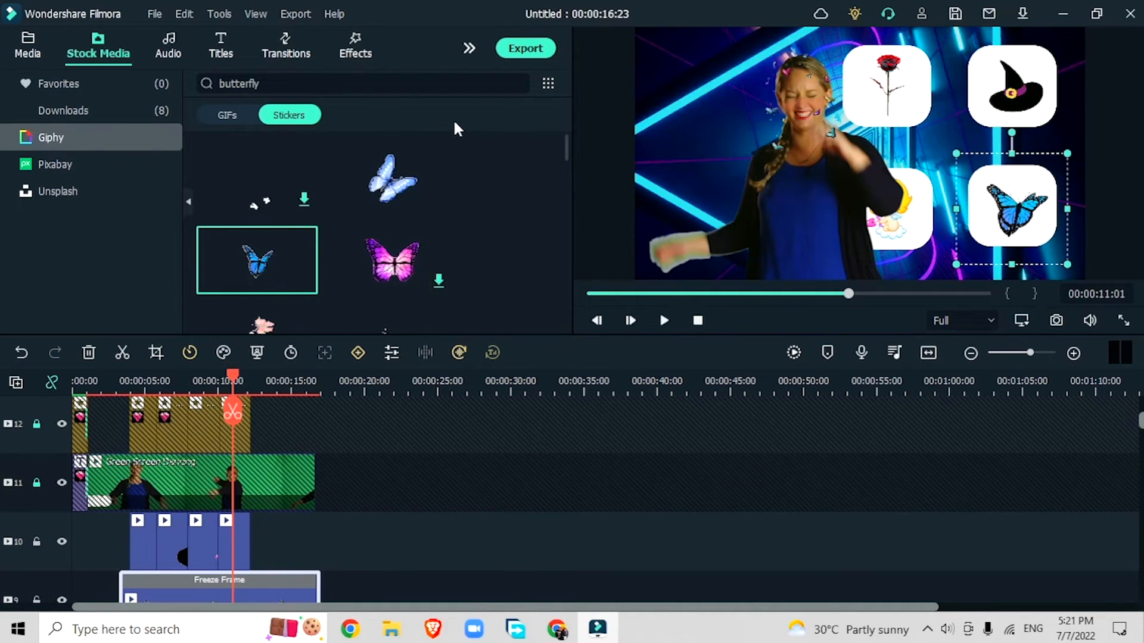
# Search the Giphy stickers for "click"
pyautogui.click(470, 37)
pyautogui.click(486, 55)
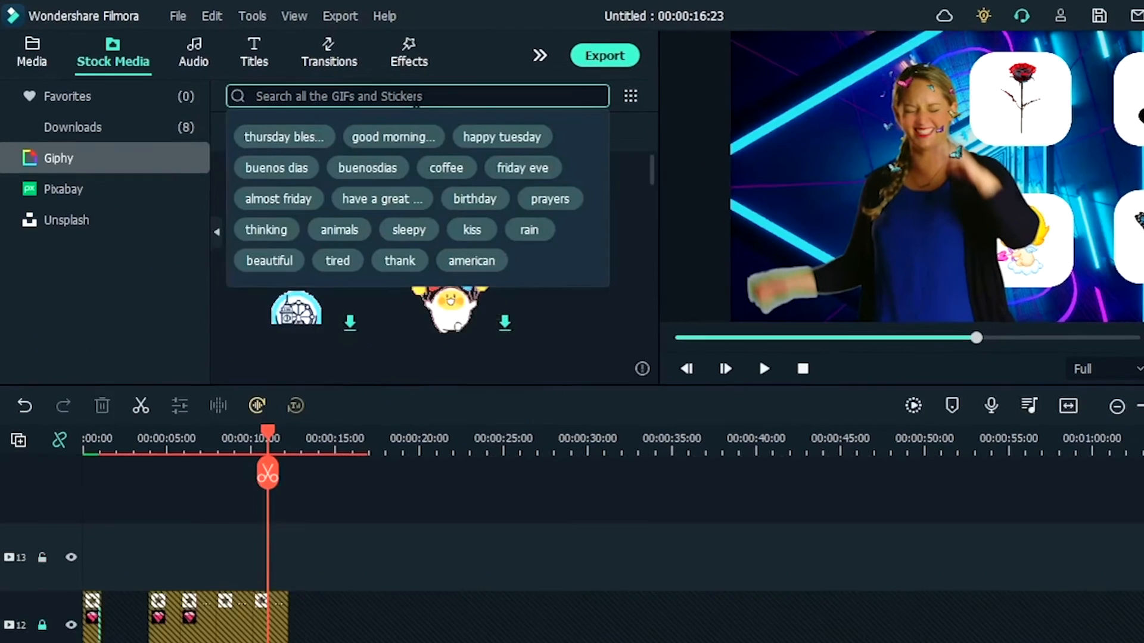
pyautogui.write('click')
pyautogui.press('Return')
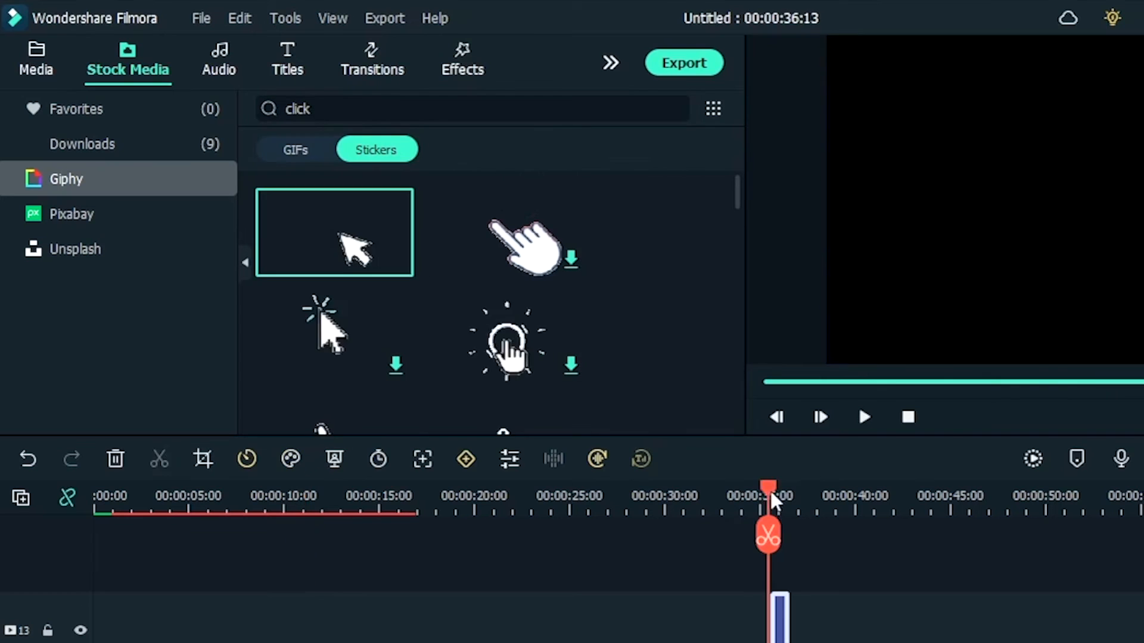
# Add a freeze frame to the clicking arrow sticker on track 13 at 00:00:36:06
pyautogui.moveTo(766, 492); pyautogui.dragTo(782, 494)
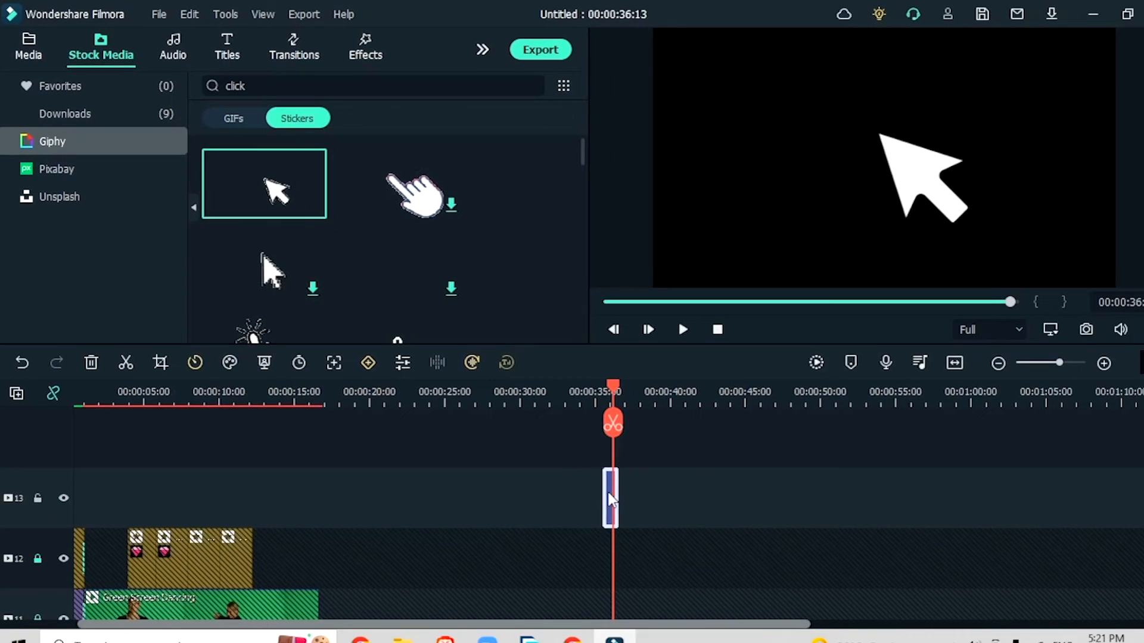
pyautogui.rightClick(777, 619)
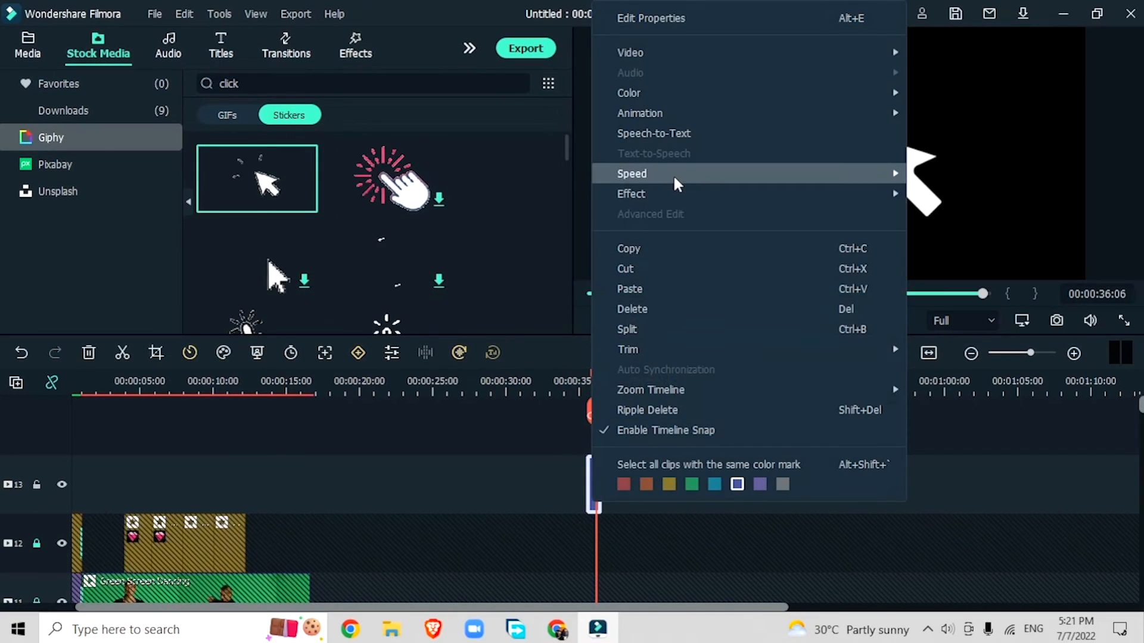
pyautogui.moveTo(673, 174)
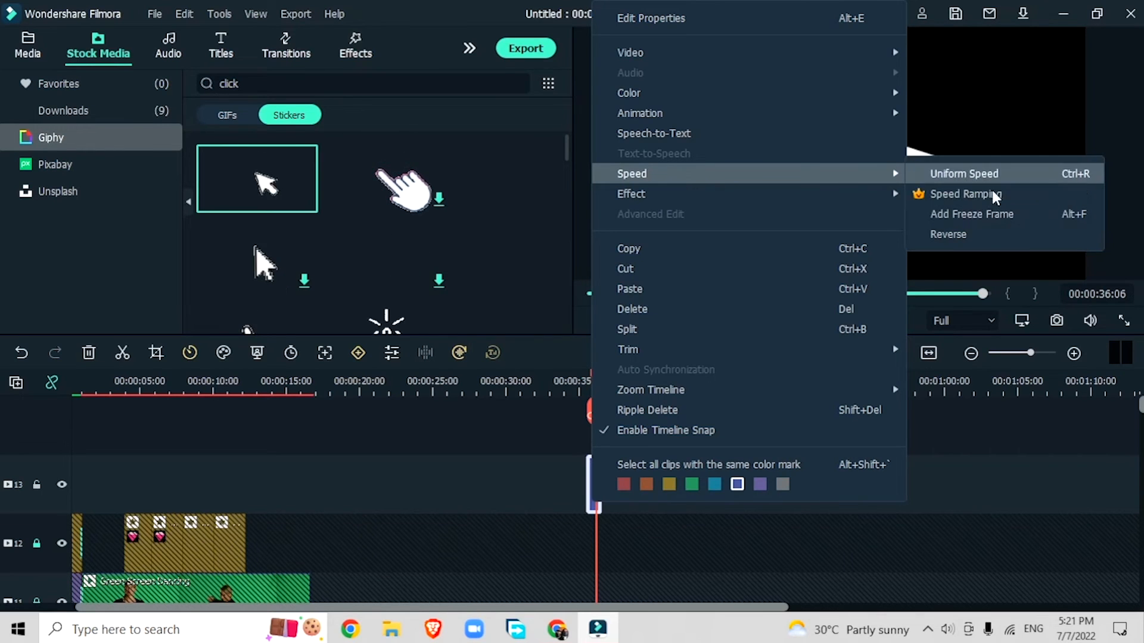
pyautogui.click(992, 214)
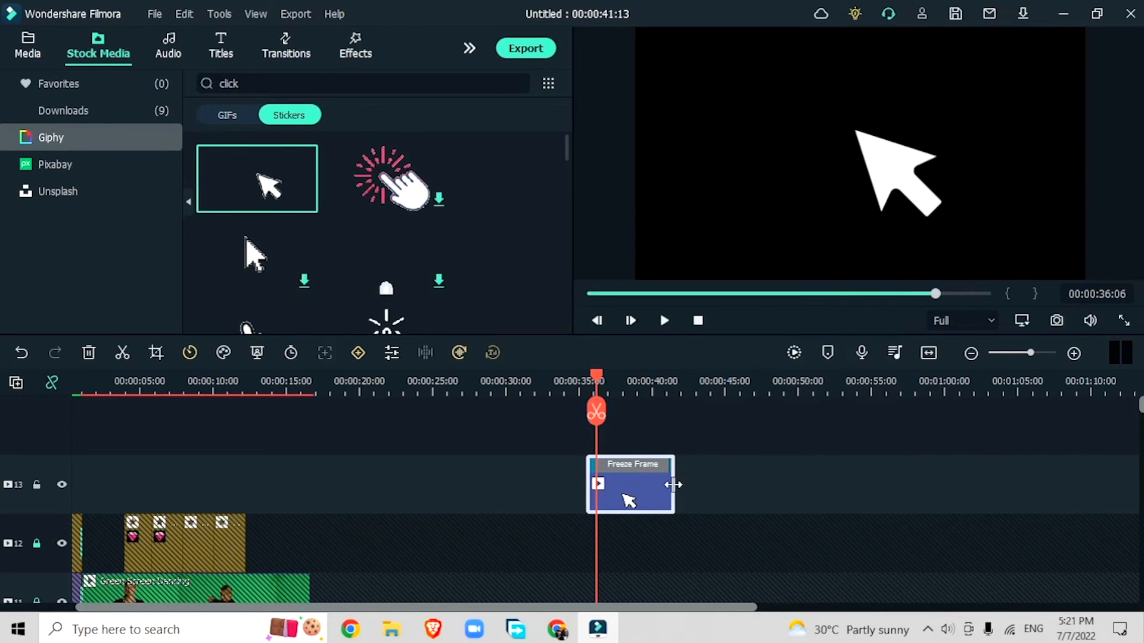
# Lengthen the arrow's freeze frame and place the clip at the start of track 13, ending at about 18 s
pyautogui.moveTo(673, 482); pyautogui.dragTo(651, 482)
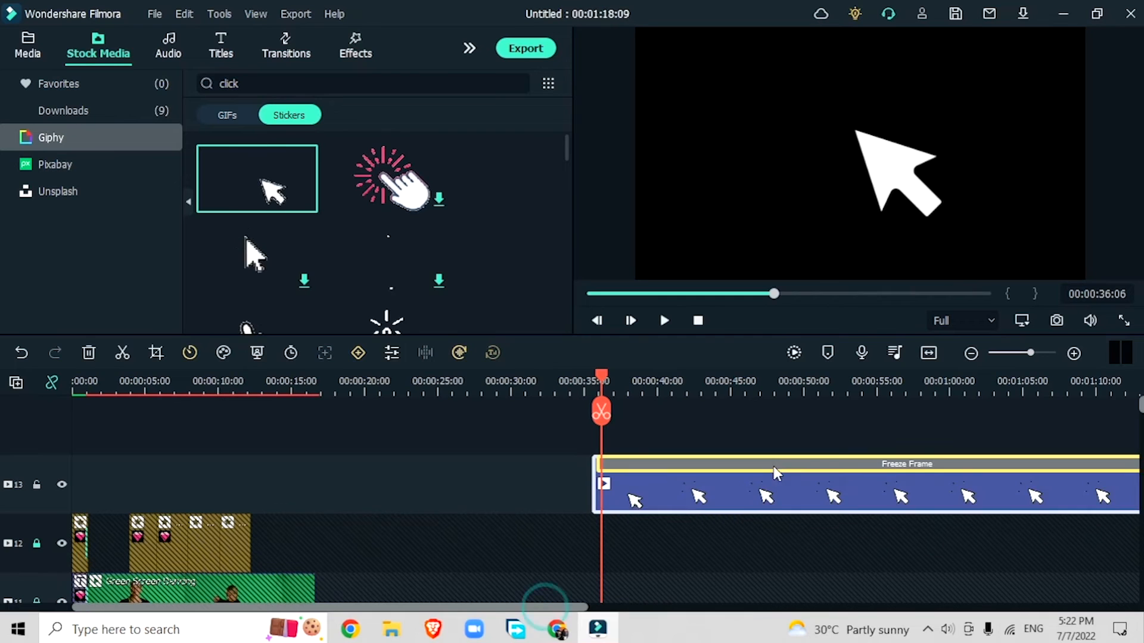
pyautogui.moveTo(762, 492); pyautogui.dragTo(193, 501)
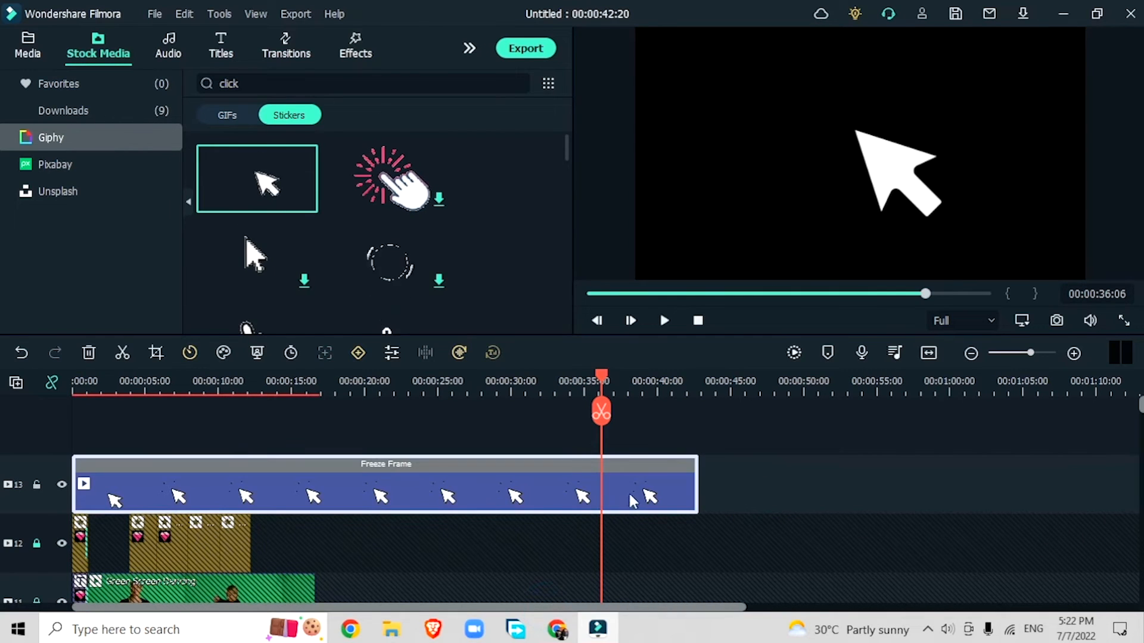
pyautogui.moveTo(698, 491); pyautogui.dragTo(339, 513)
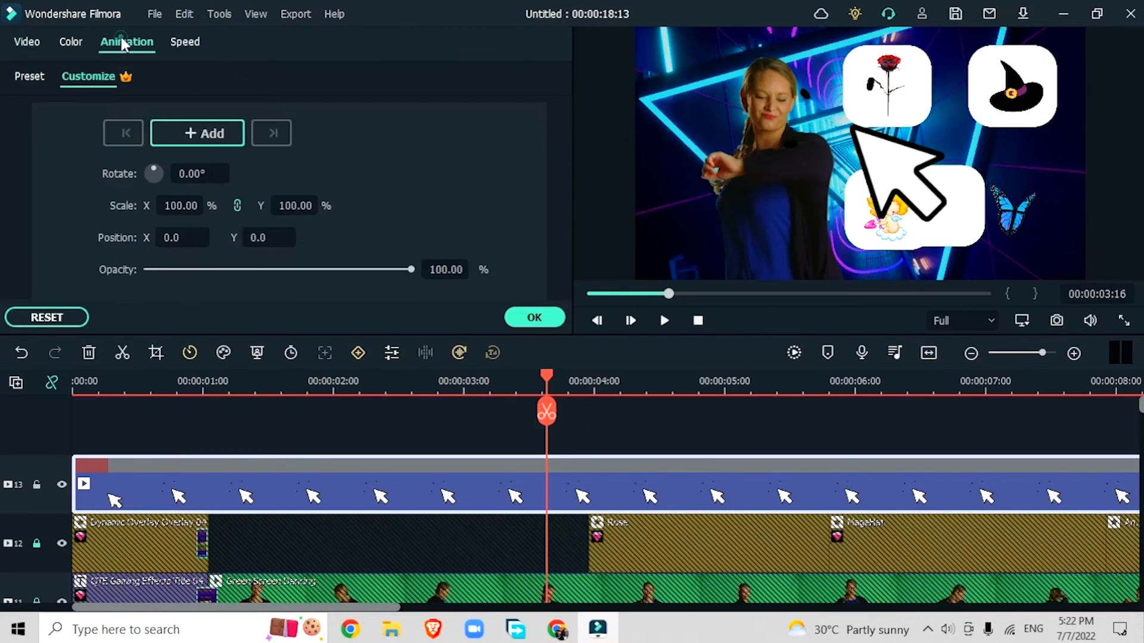
# Keyframe the arrow at 40% scale from Y -364 at 00:00:03:16 to X 36, Y 101 over the rose at 00:00:03:22
pyautogui.click(122, 43)
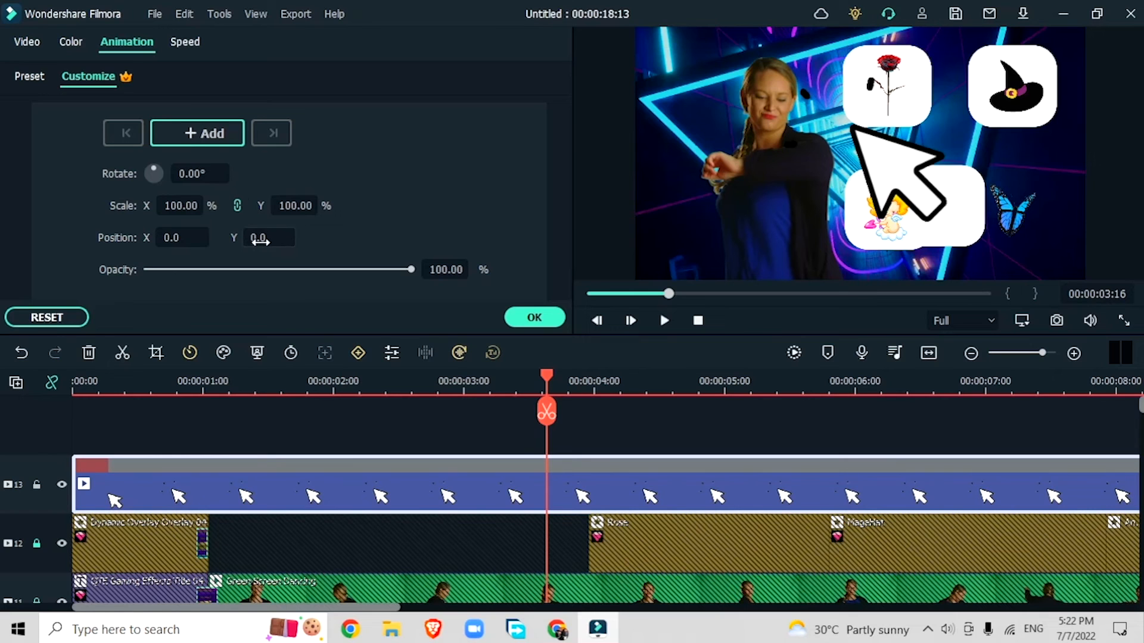
pyautogui.moveTo(259, 242)
pyautogui.mouseDown()
pyautogui.moveTo(275, 242)
pyautogui.moveTo(143, 241)
pyautogui.mouseUp()
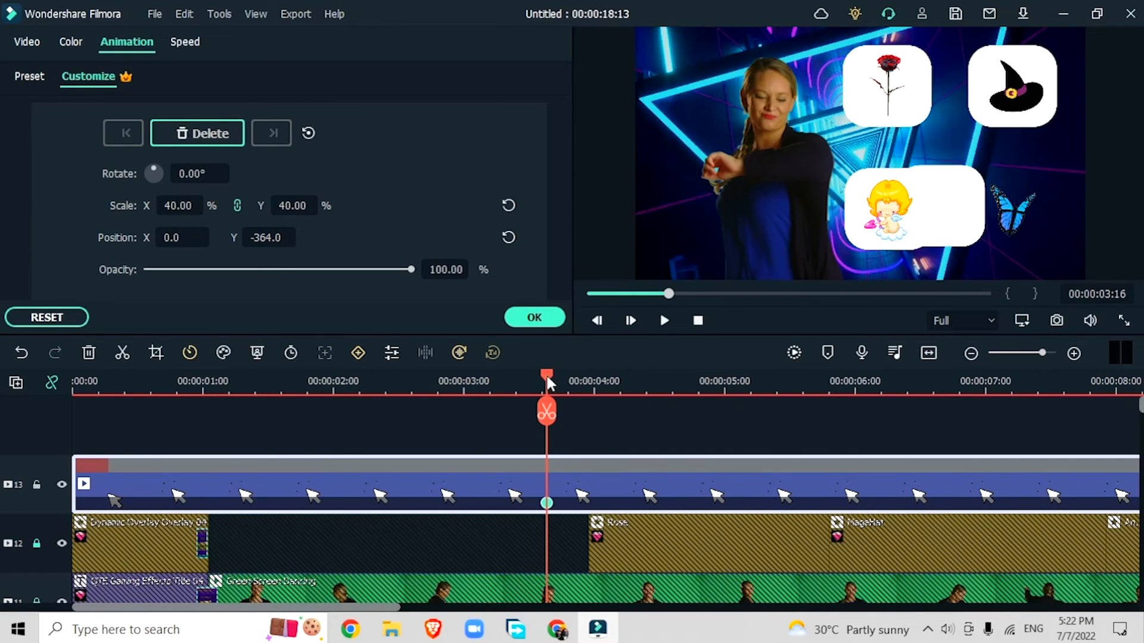
pyautogui.moveTo(546, 373); pyautogui.dragTo(578, 395)
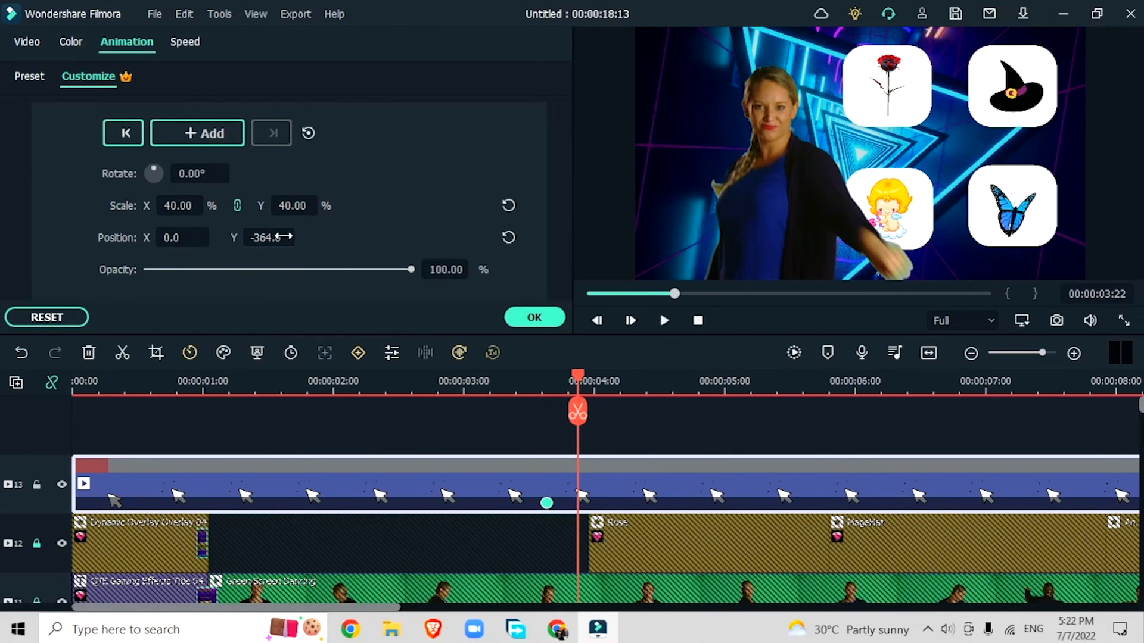
pyautogui.moveTo(275, 238); pyautogui.dragTo(353, 237)
pyautogui.moveTo(181, 238); pyautogui.dragTo(203, 237)
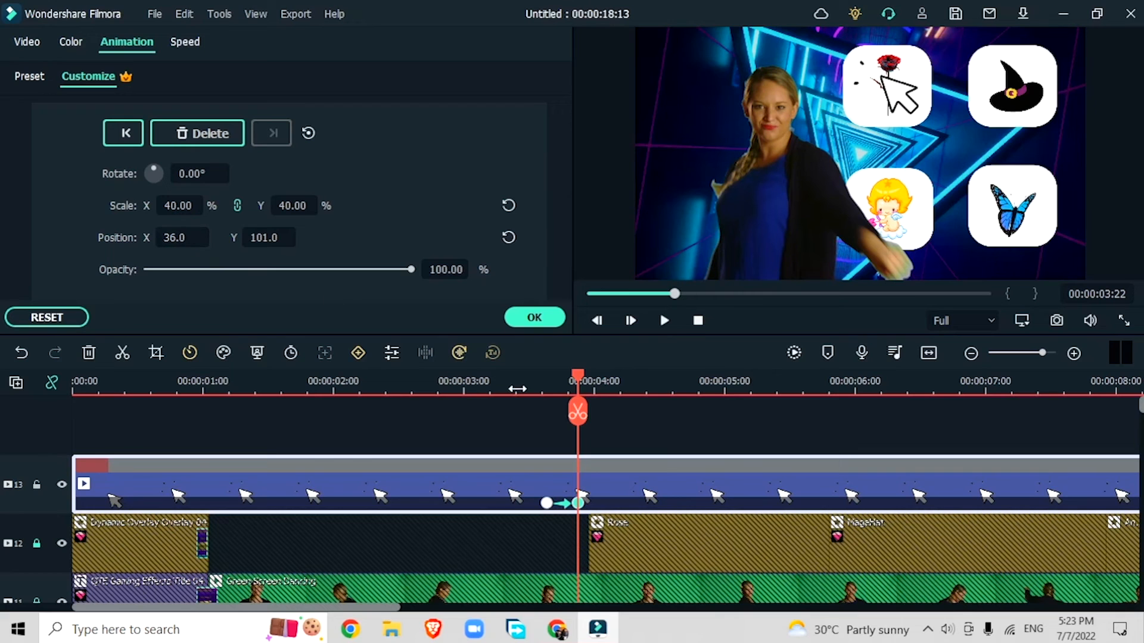
# Hold the arrow over the rose with a keyframe at 00:00:05:15 and shift it to X 223 over the hat at 00:00:05:19
pyautogui.moveTo(583, 381); pyautogui.dragTo(811, 427)
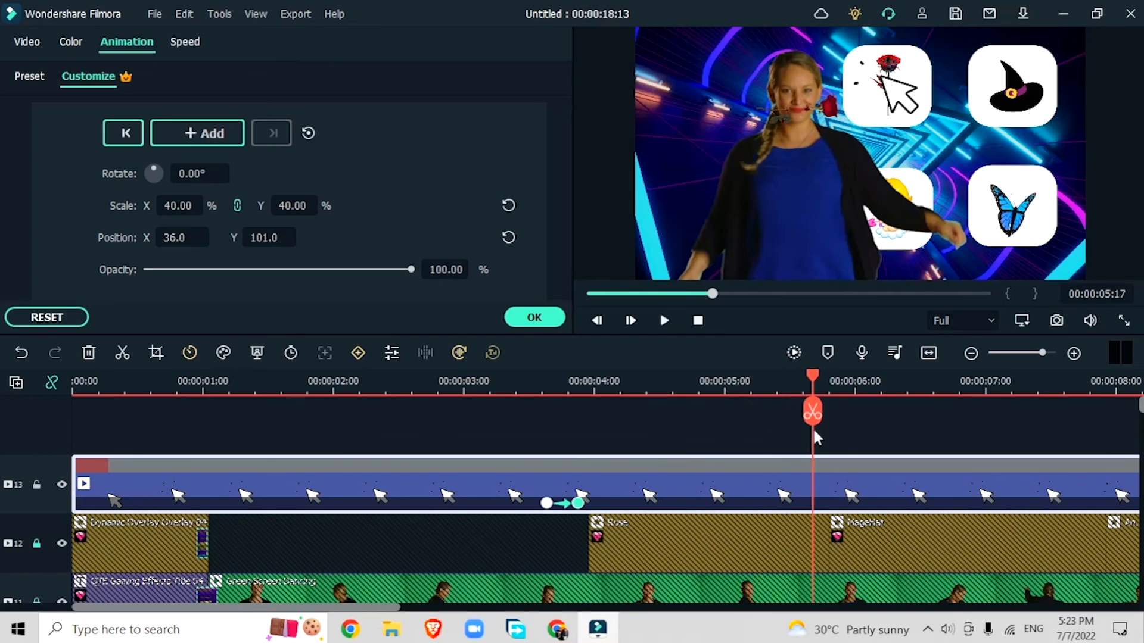
pyautogui.click(196, 136)
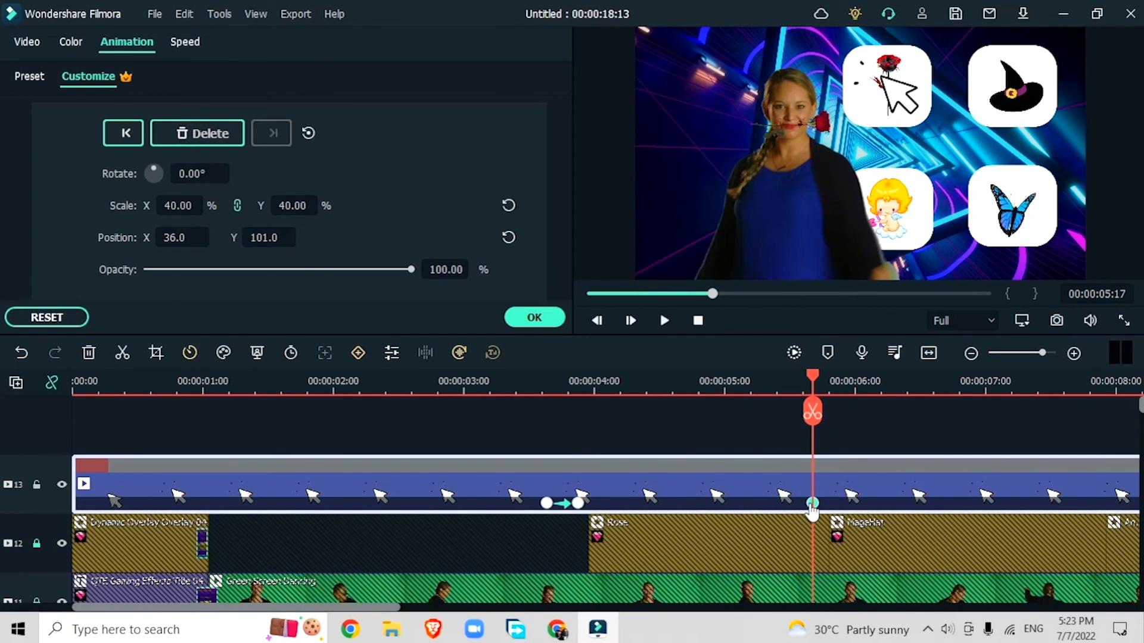
pyautogui.click(802, 381)
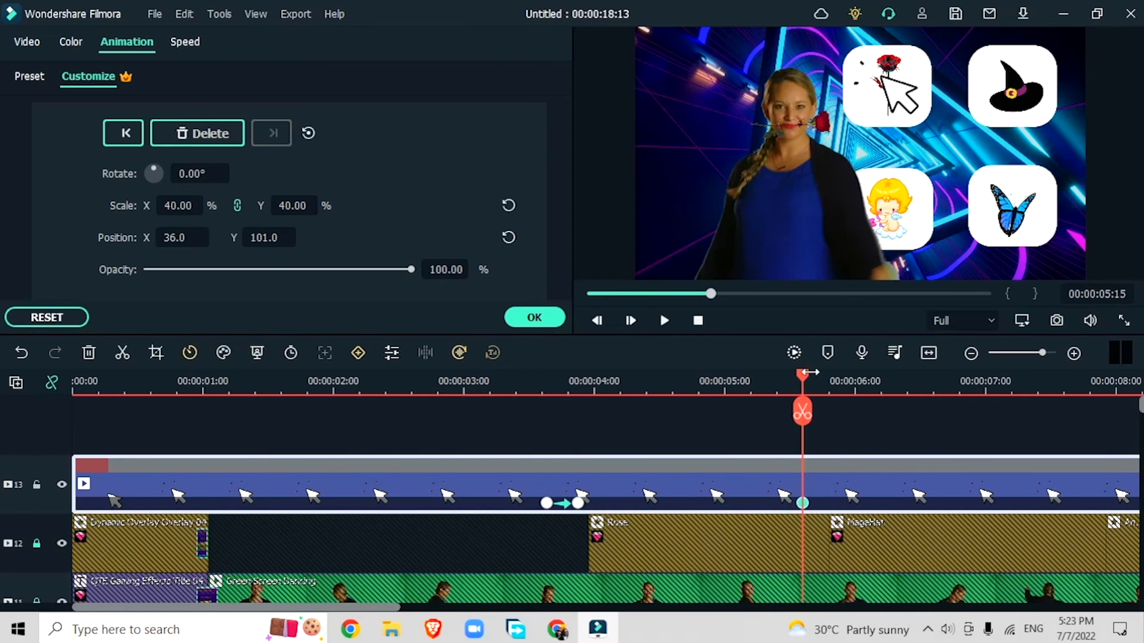
pyautogui.moveTo(804, 372); pyautogui.dragTo(823, 390)
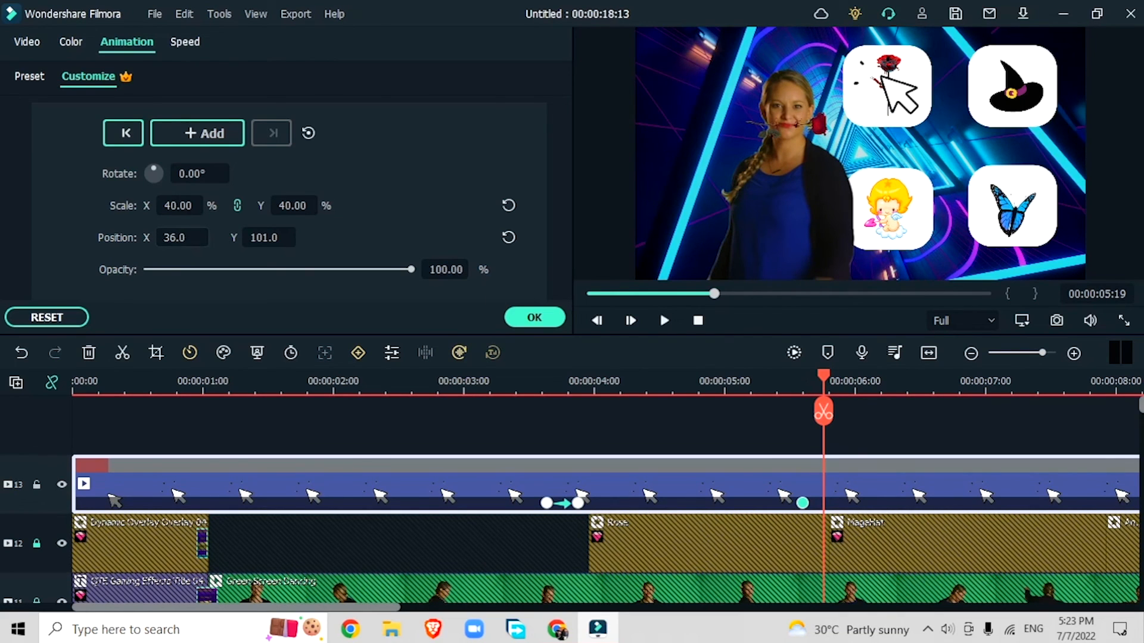
pyautogui.moveTo(171, 237); pyautogui.dragTo(192, 238)
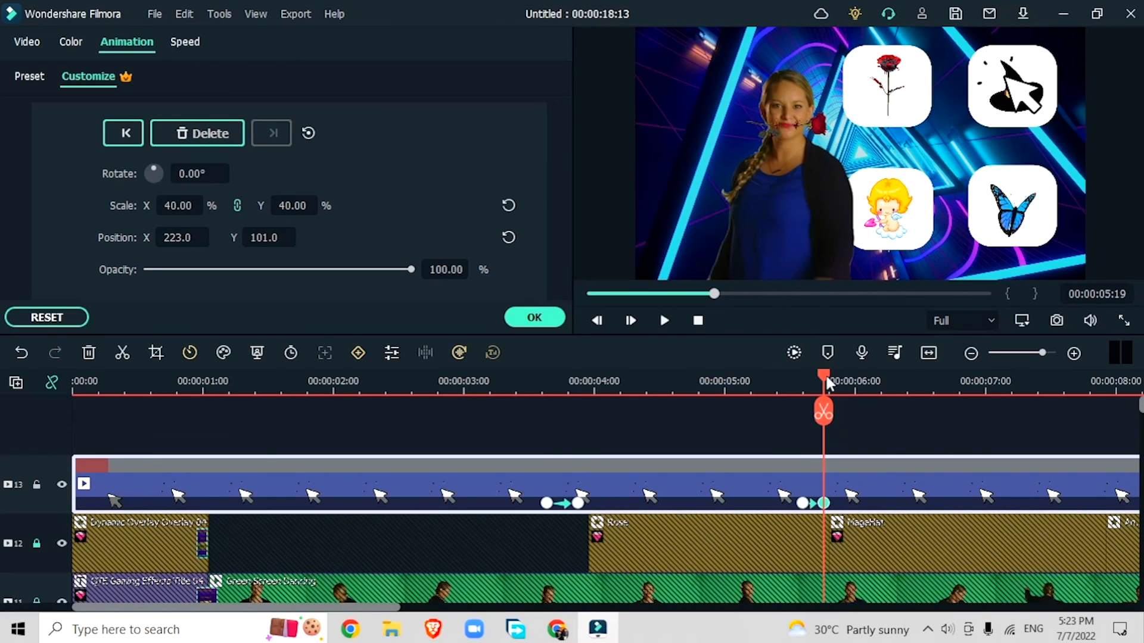
pyautogui.moveTo(824, 373); pyautogui.dragTo(829, 375)
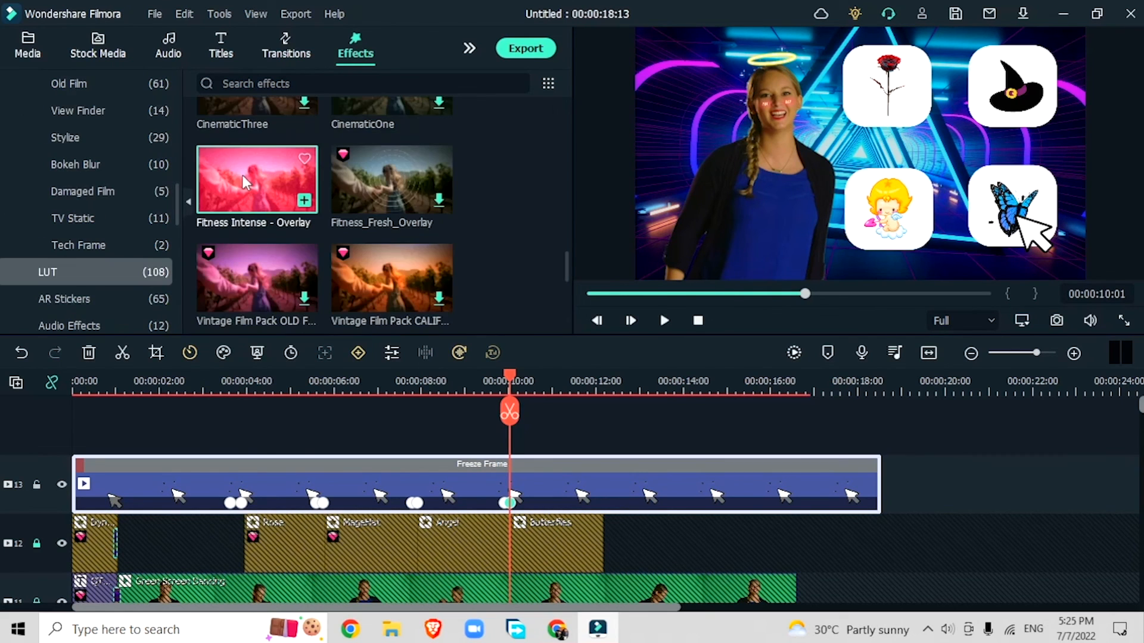
# Add the Fitness Intense - Overlay LUT at the start of track 14 and stretch it along the video
pyautogui.moveTo(81, 444); pyautogui.dragTo(83, 447)
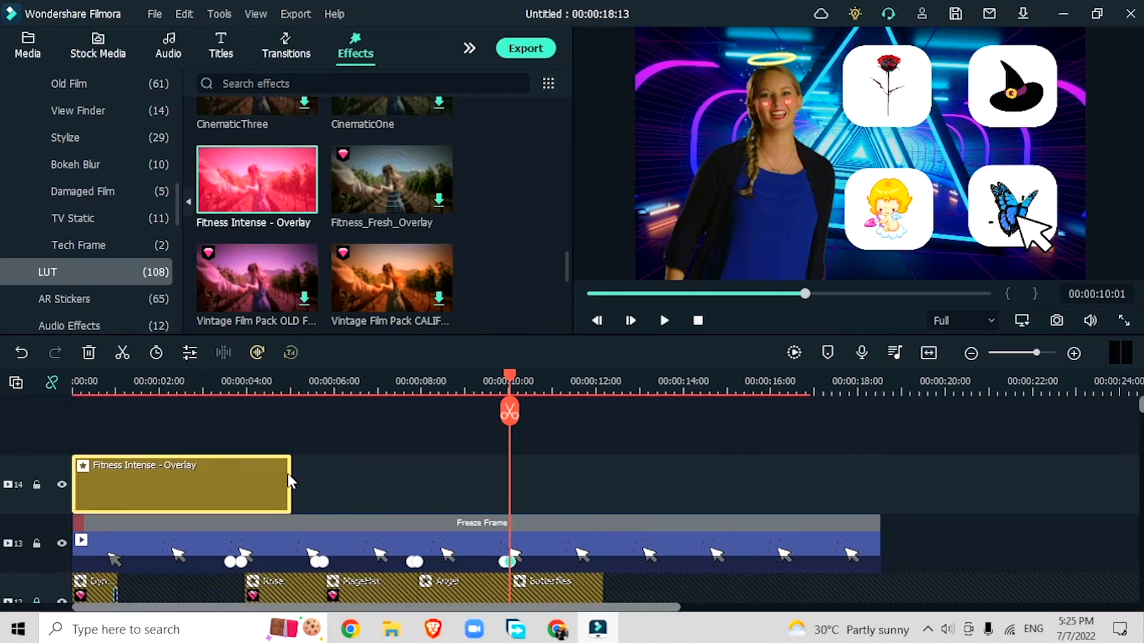
pyautogui.moveTo(290, 472); pyautogui.dragTo(706, 517)
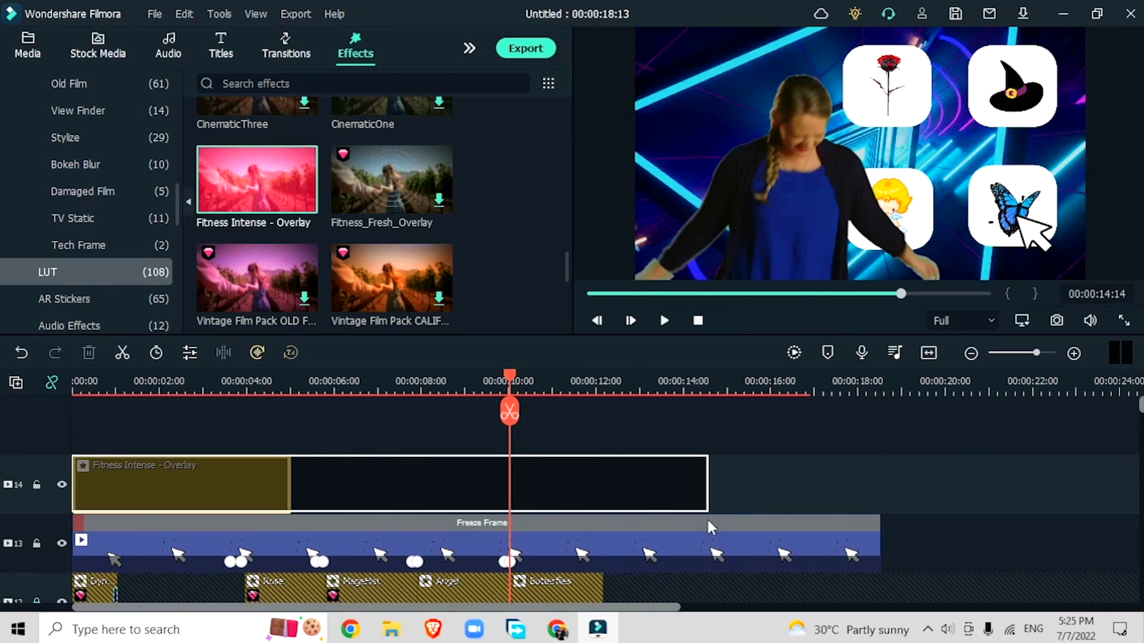